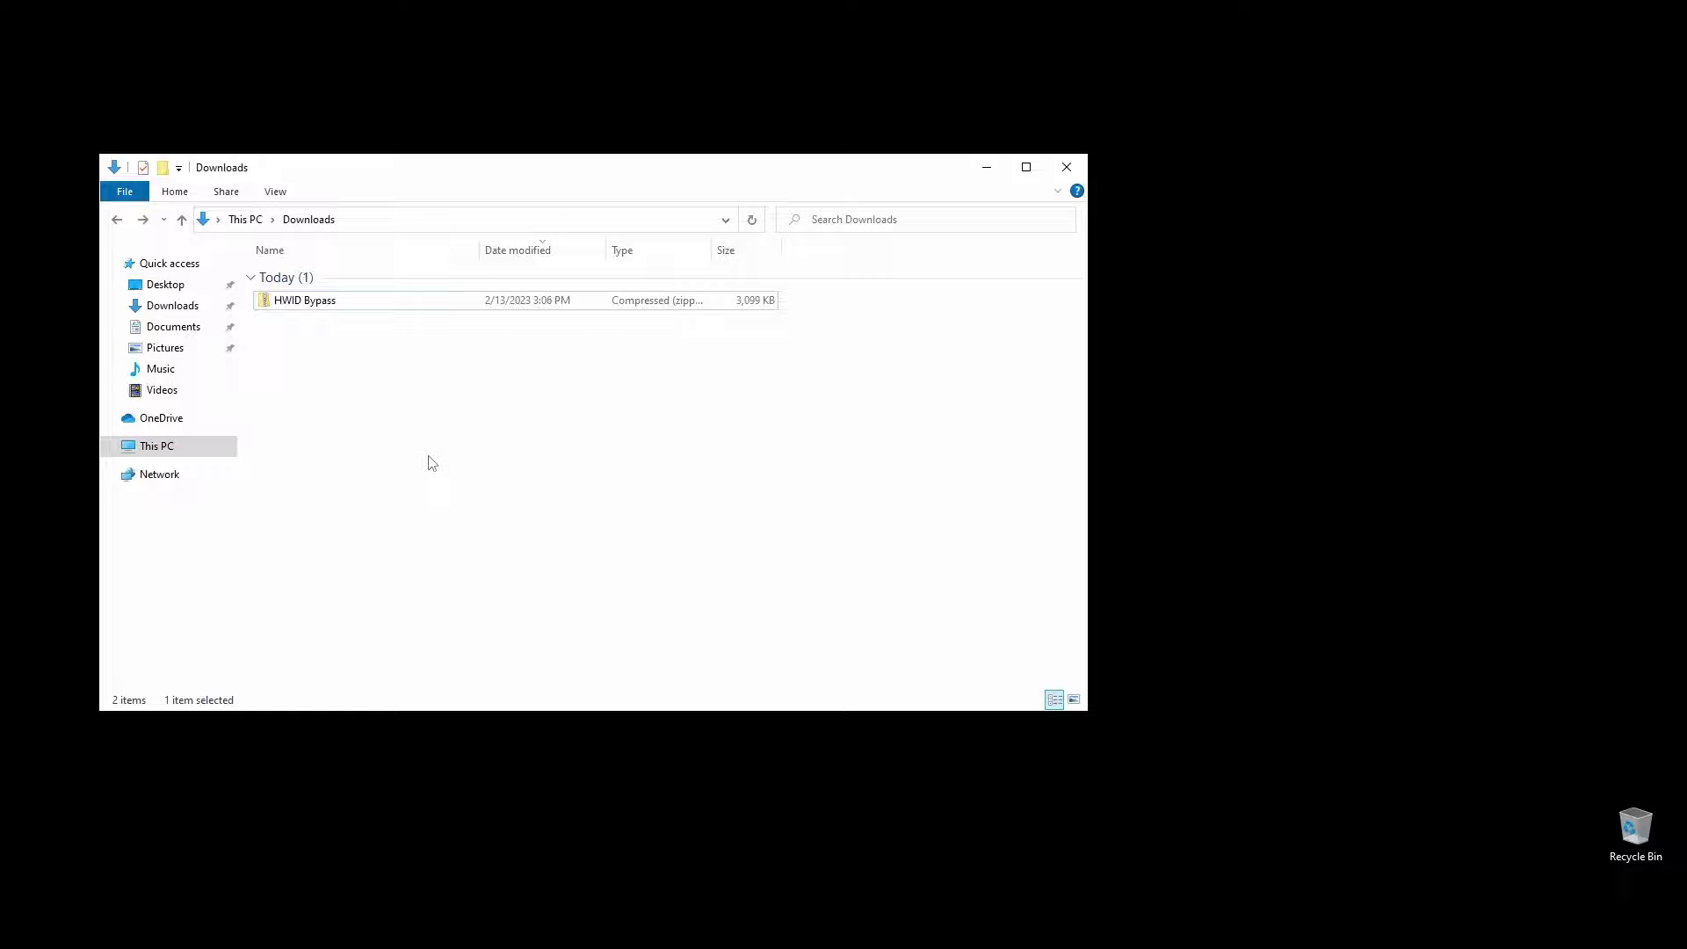
- Extract the HWID Bypass zip with 7-Zip and open the extracted HWID Bypass folder
right_click(309, 305)
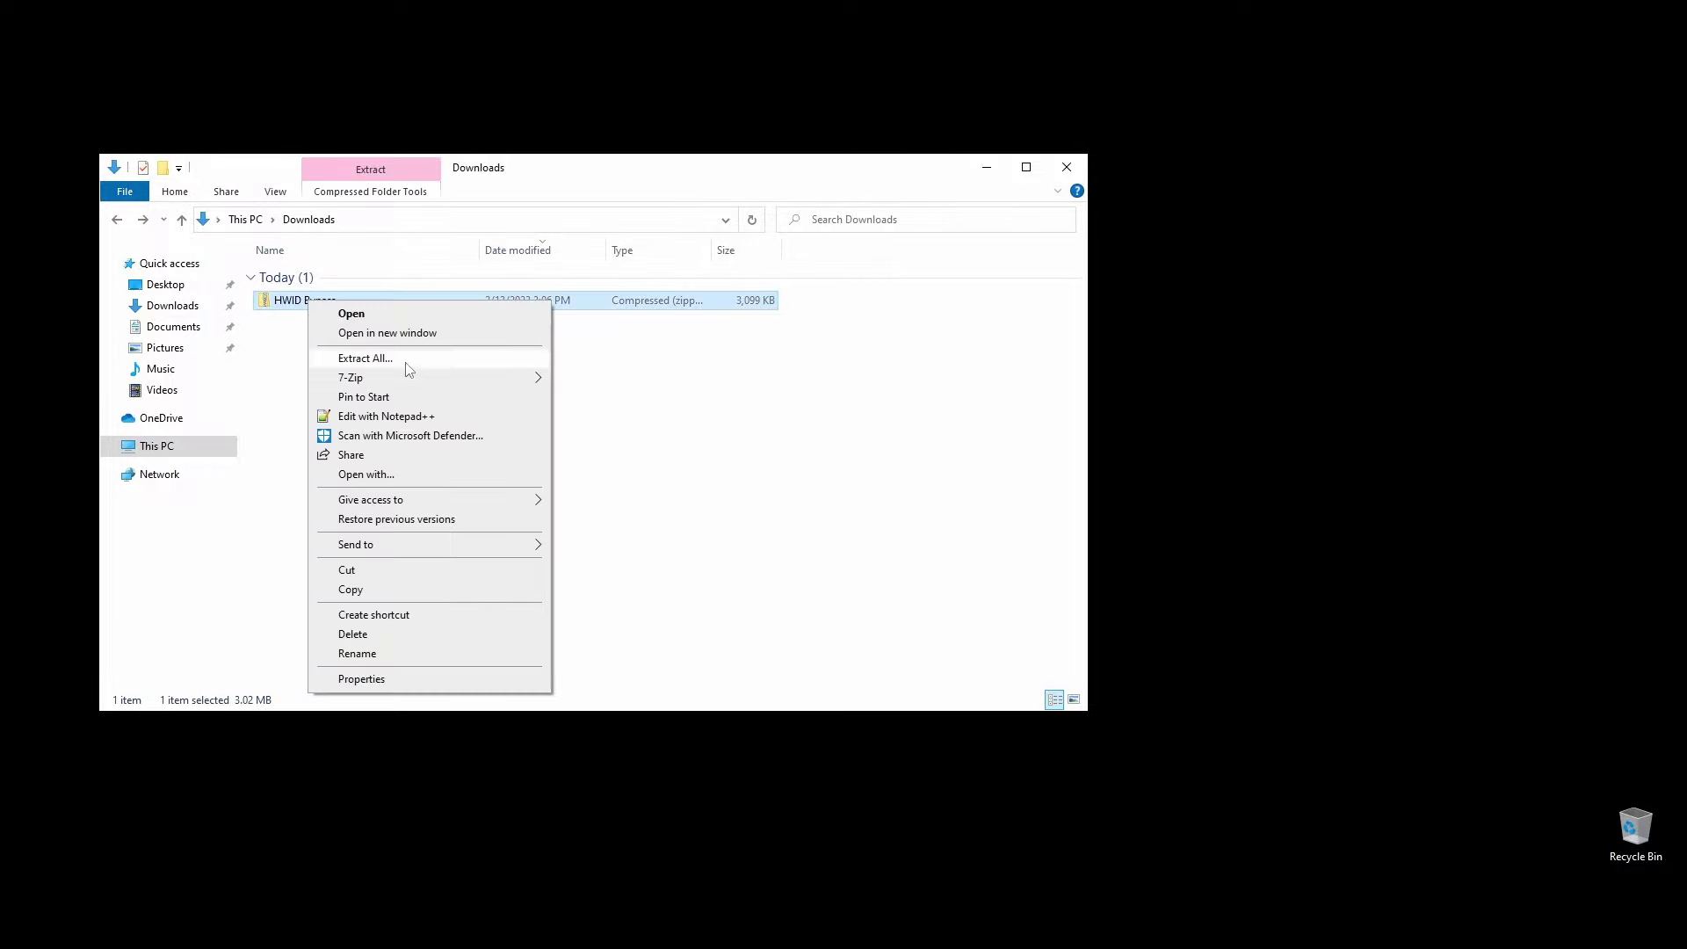
mouse_move(418, 384)
click(673, 456)
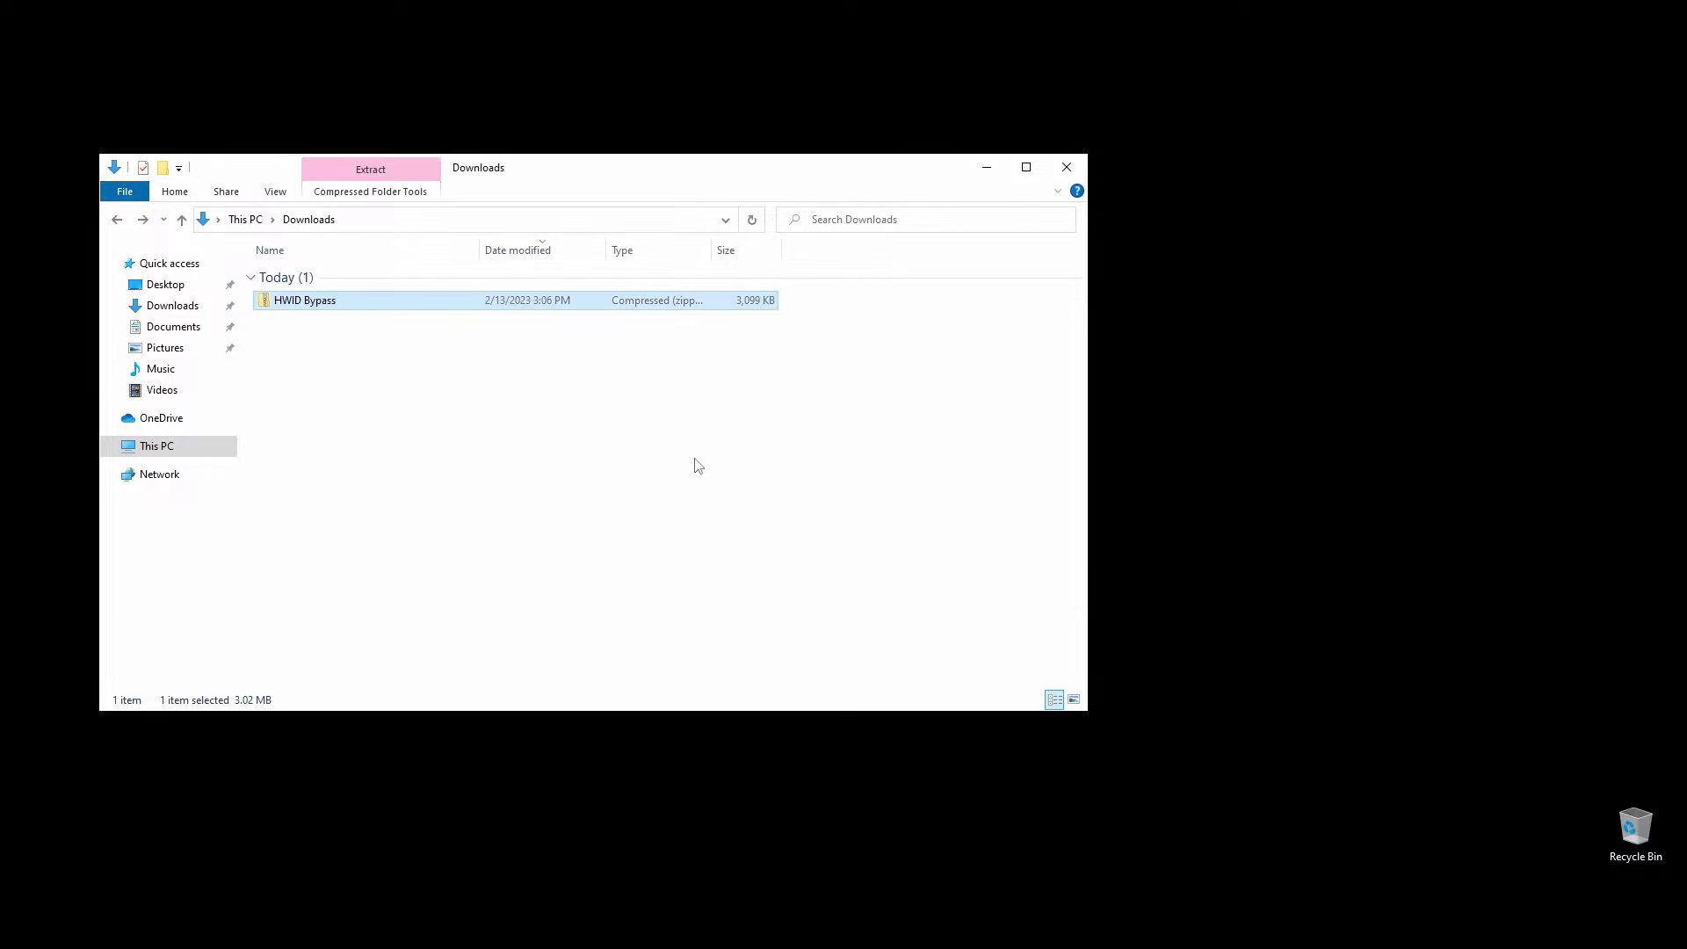
click(313, 320)
double_click(313, 320)
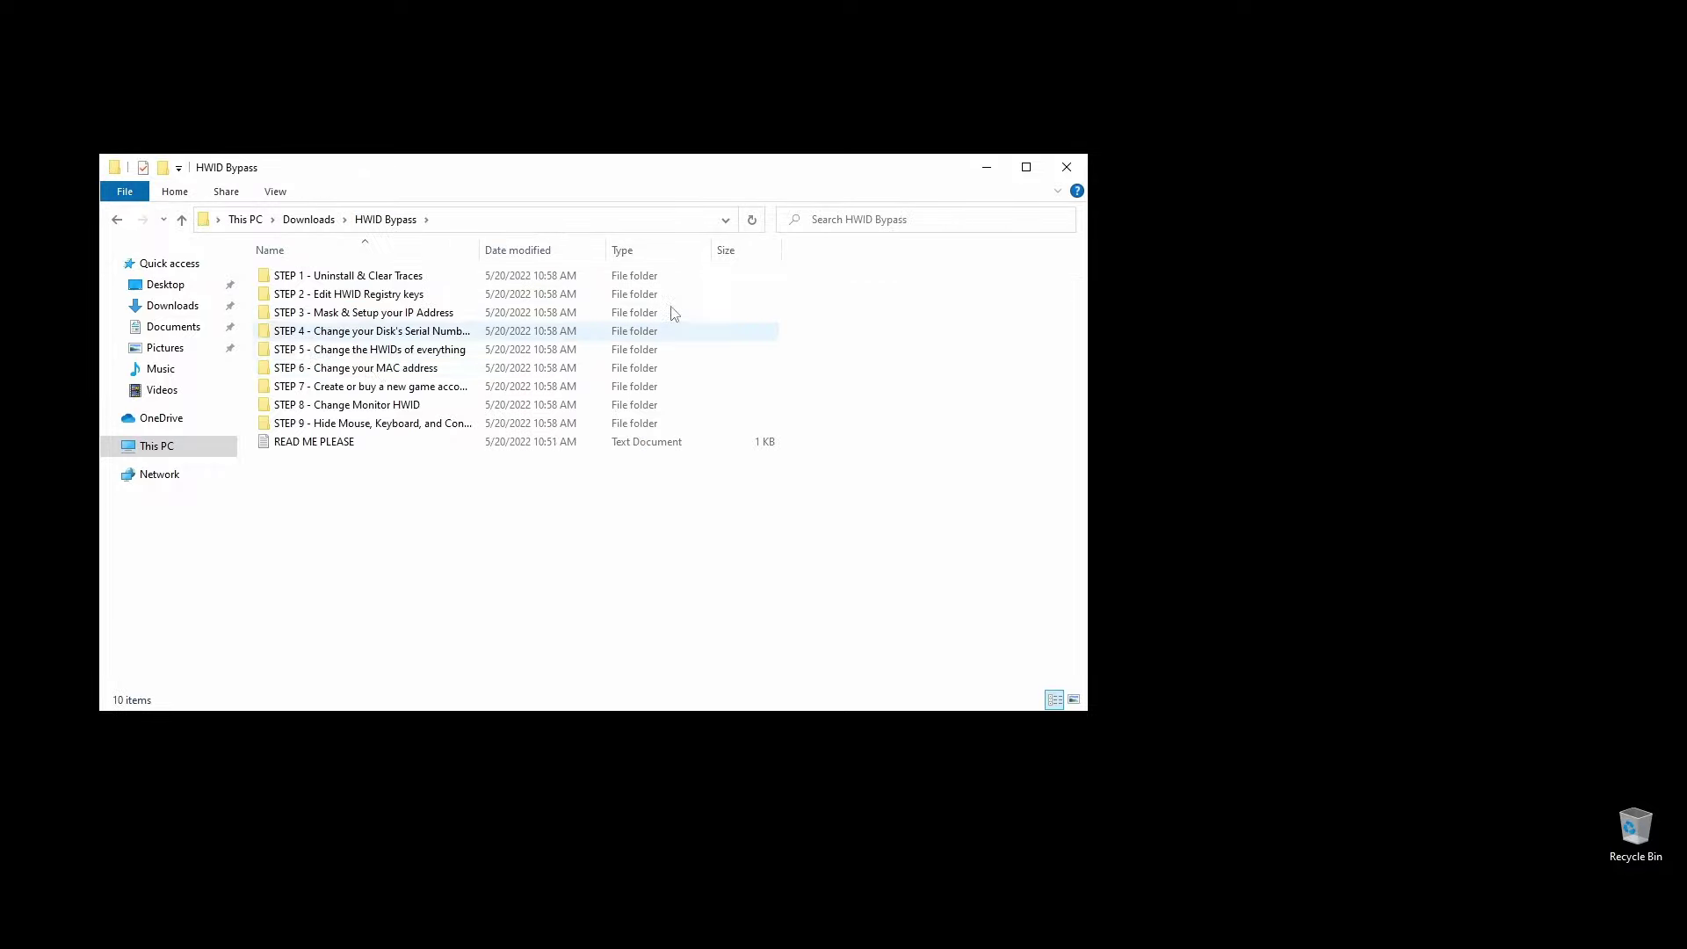
- Move the HWID Bypass folder from Downloads to Local Disk (C:) via This PC
click(117, 222)
right_click(303, 320)
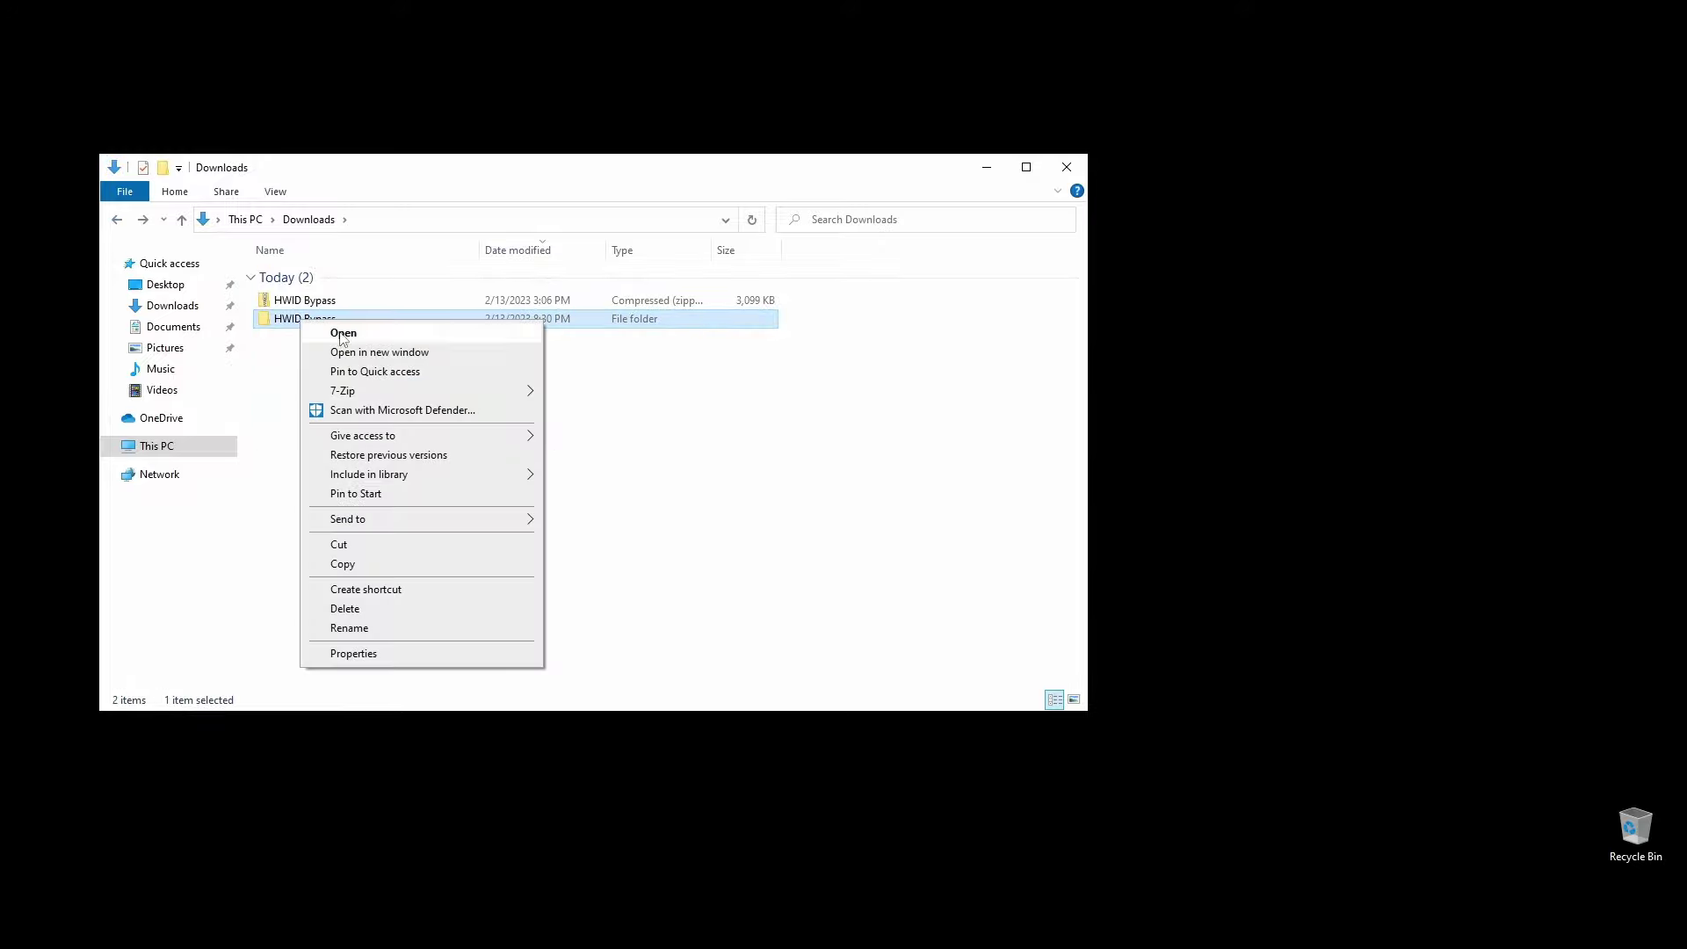
click(370, 545)
key(super+s)
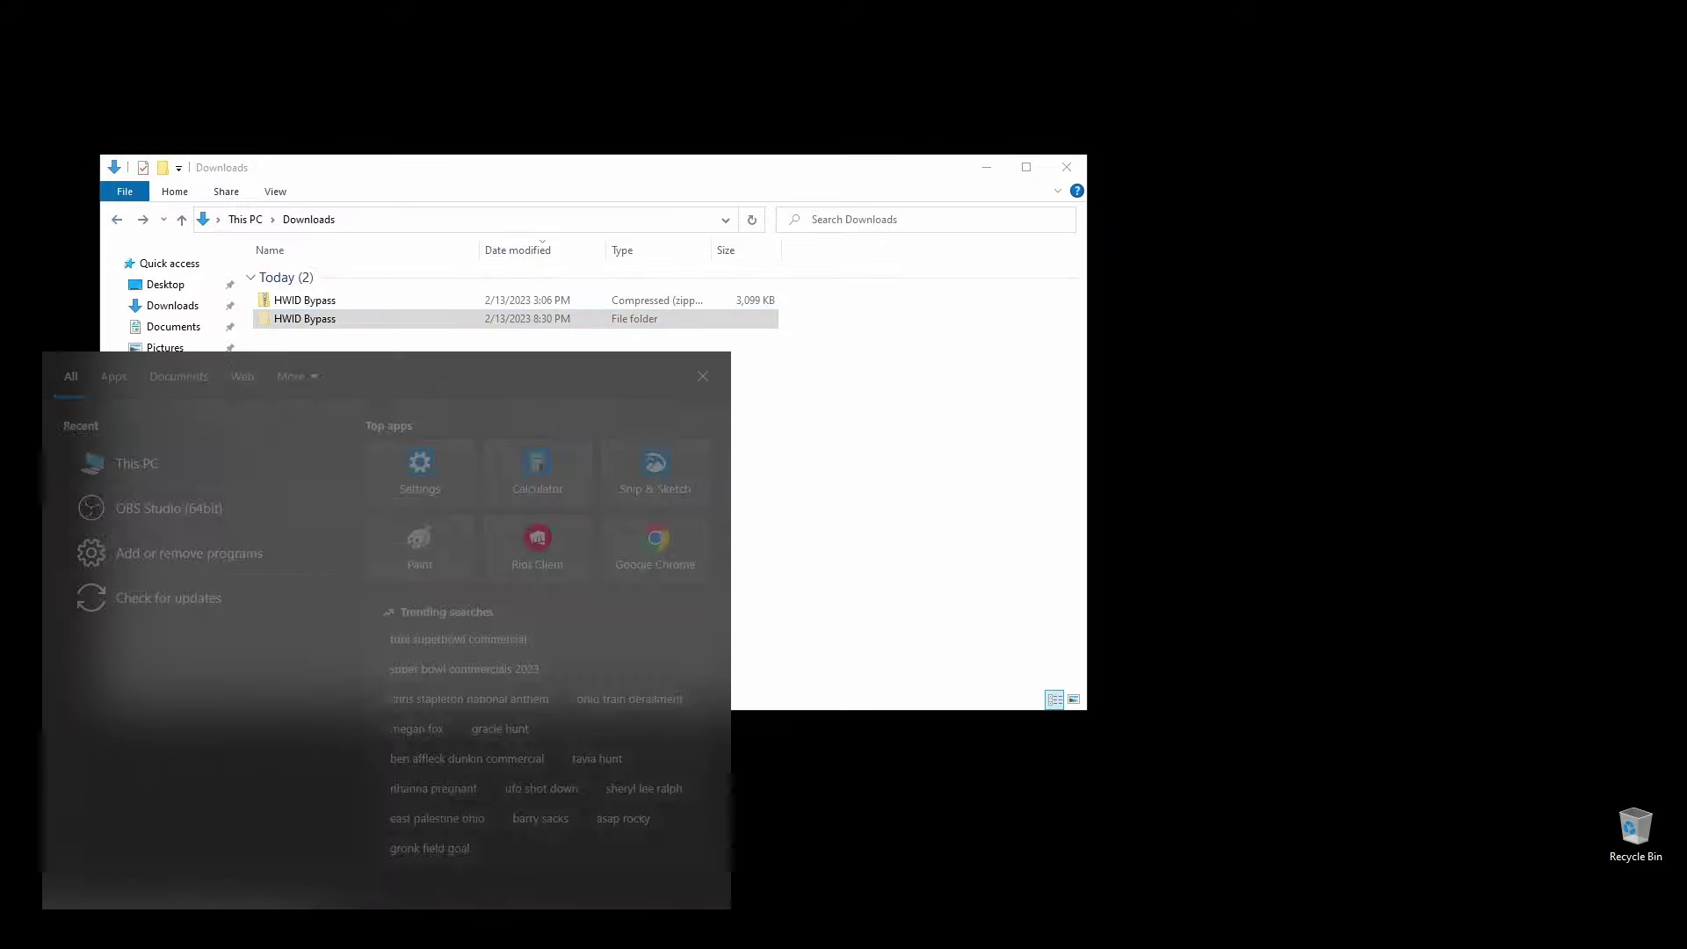
text(this)
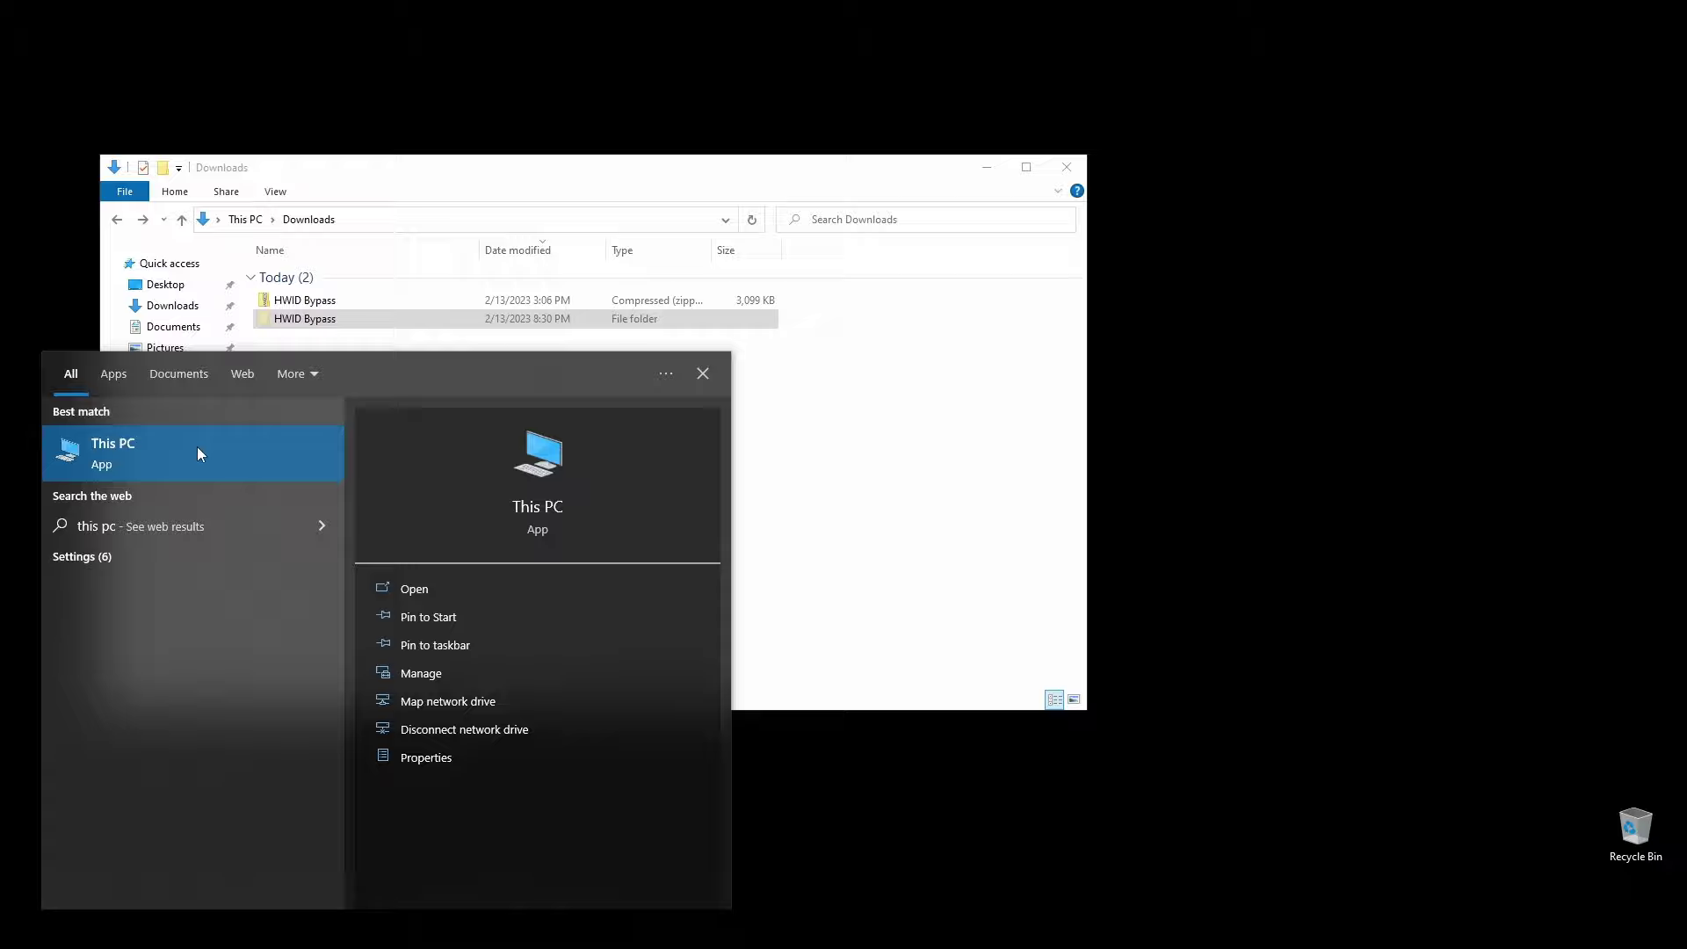
click(195, 449)
double_click(418, 538)
right_click(486, 543)
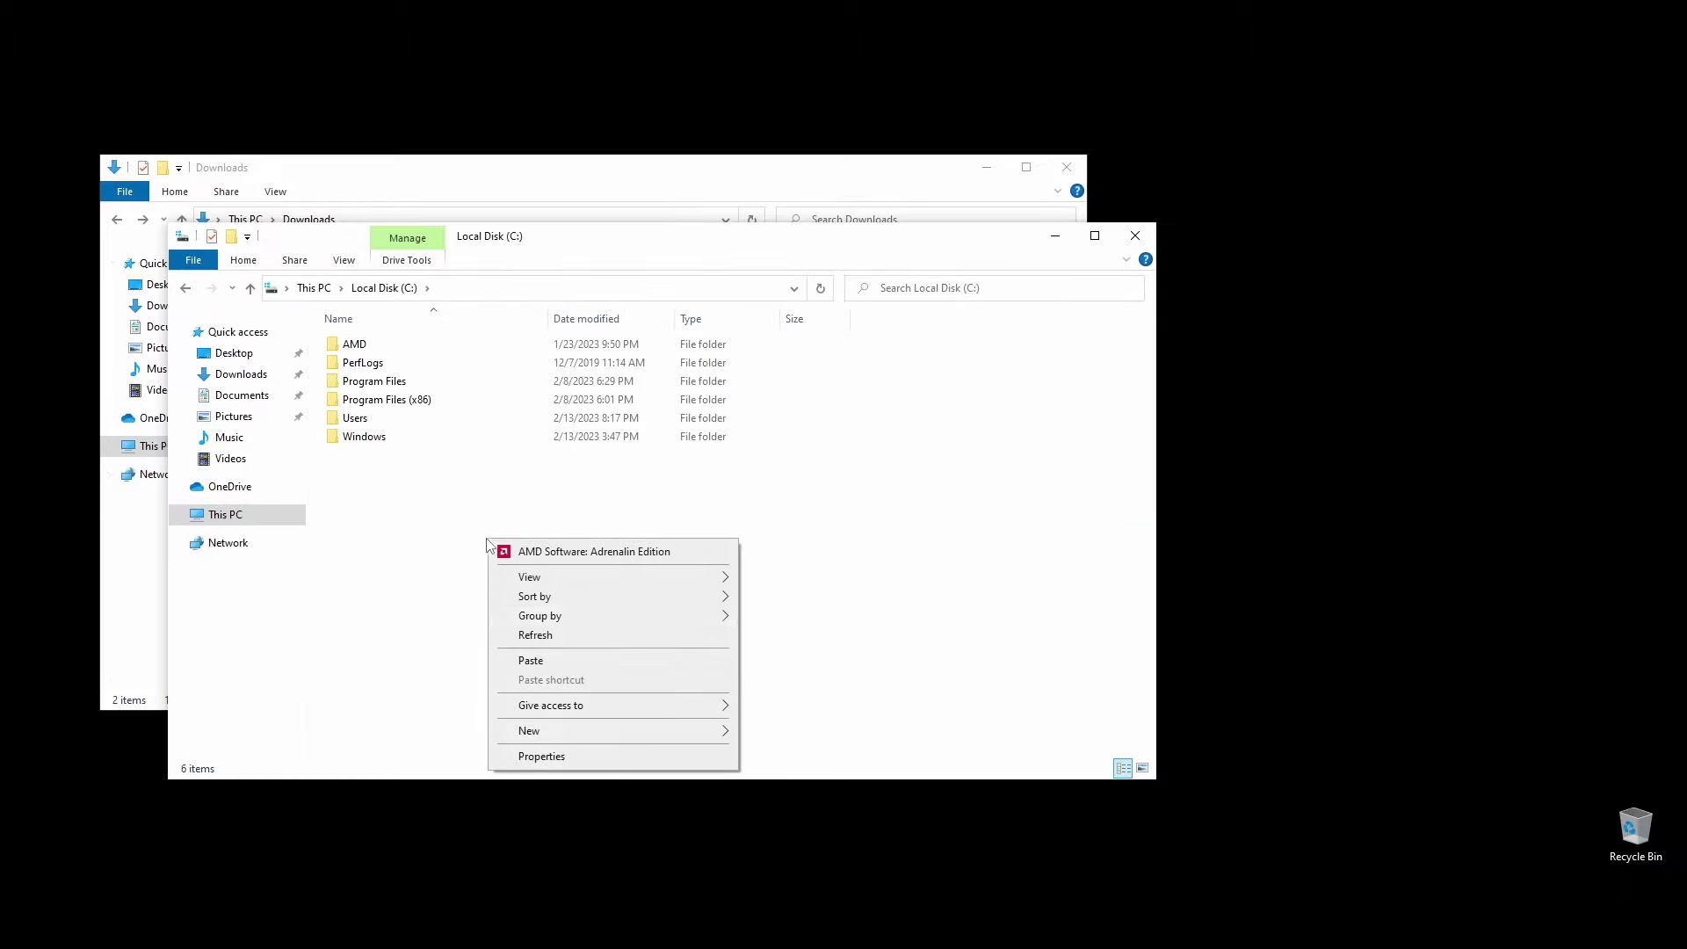
click(598, 660)
- Close Downloads and open HWID Bypass > STEP 1 - Uninstall & Clear Traces on C:
click(954, 156)
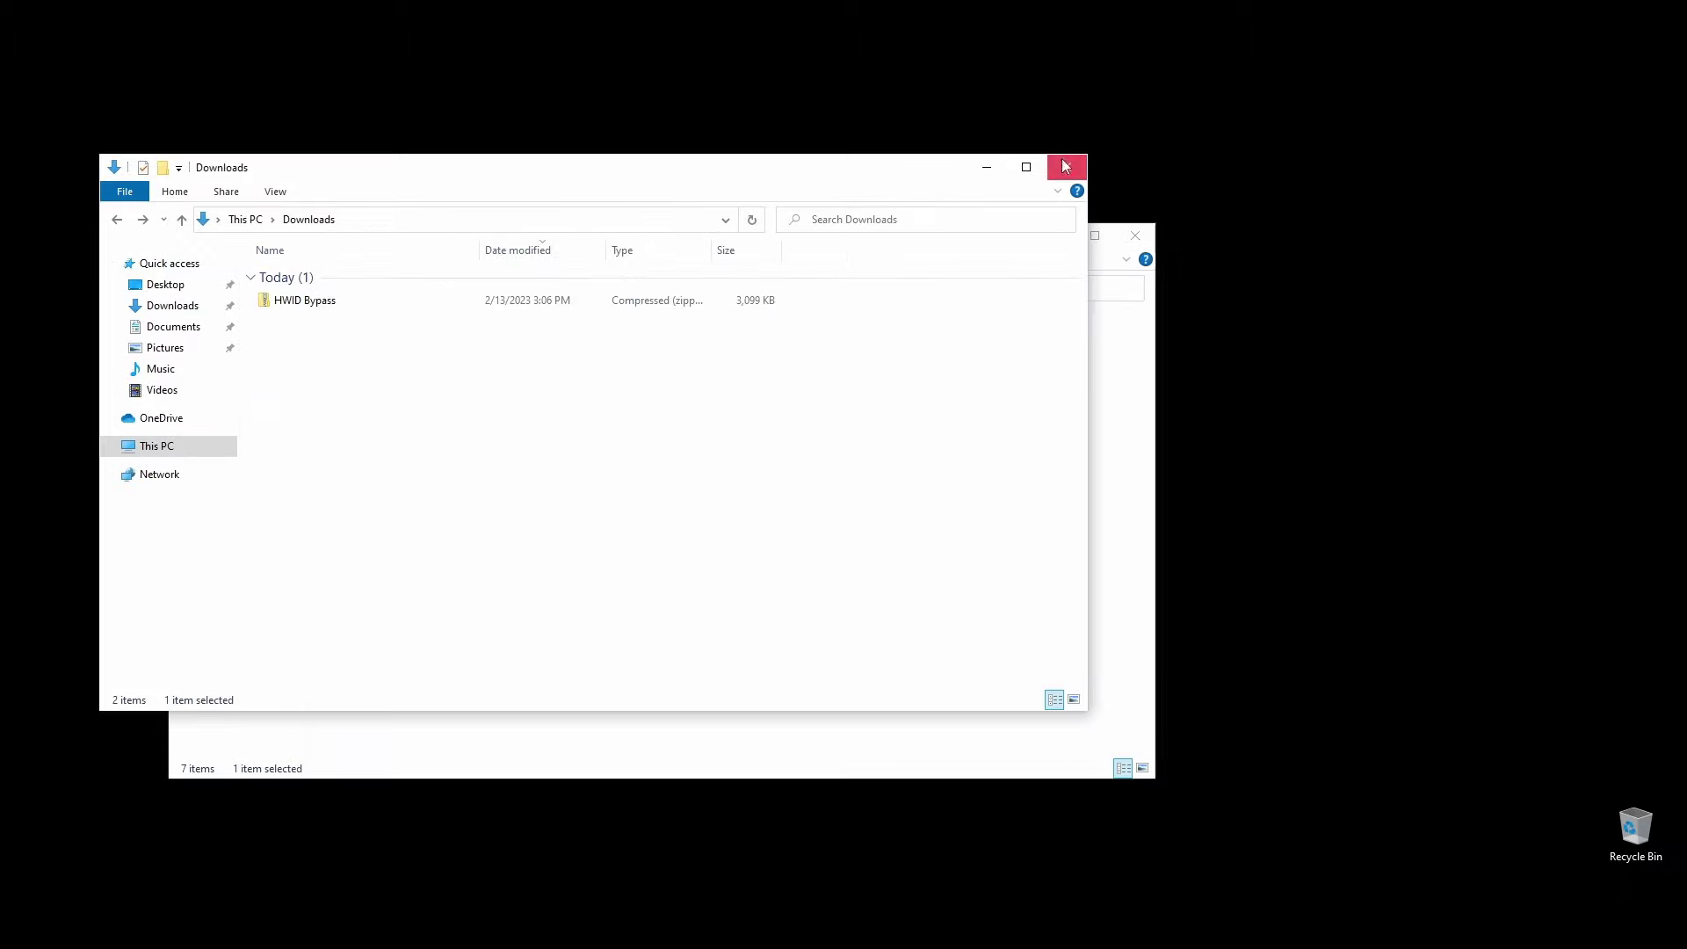
click(1067, 166)
drag(526, 252, 725, 180)
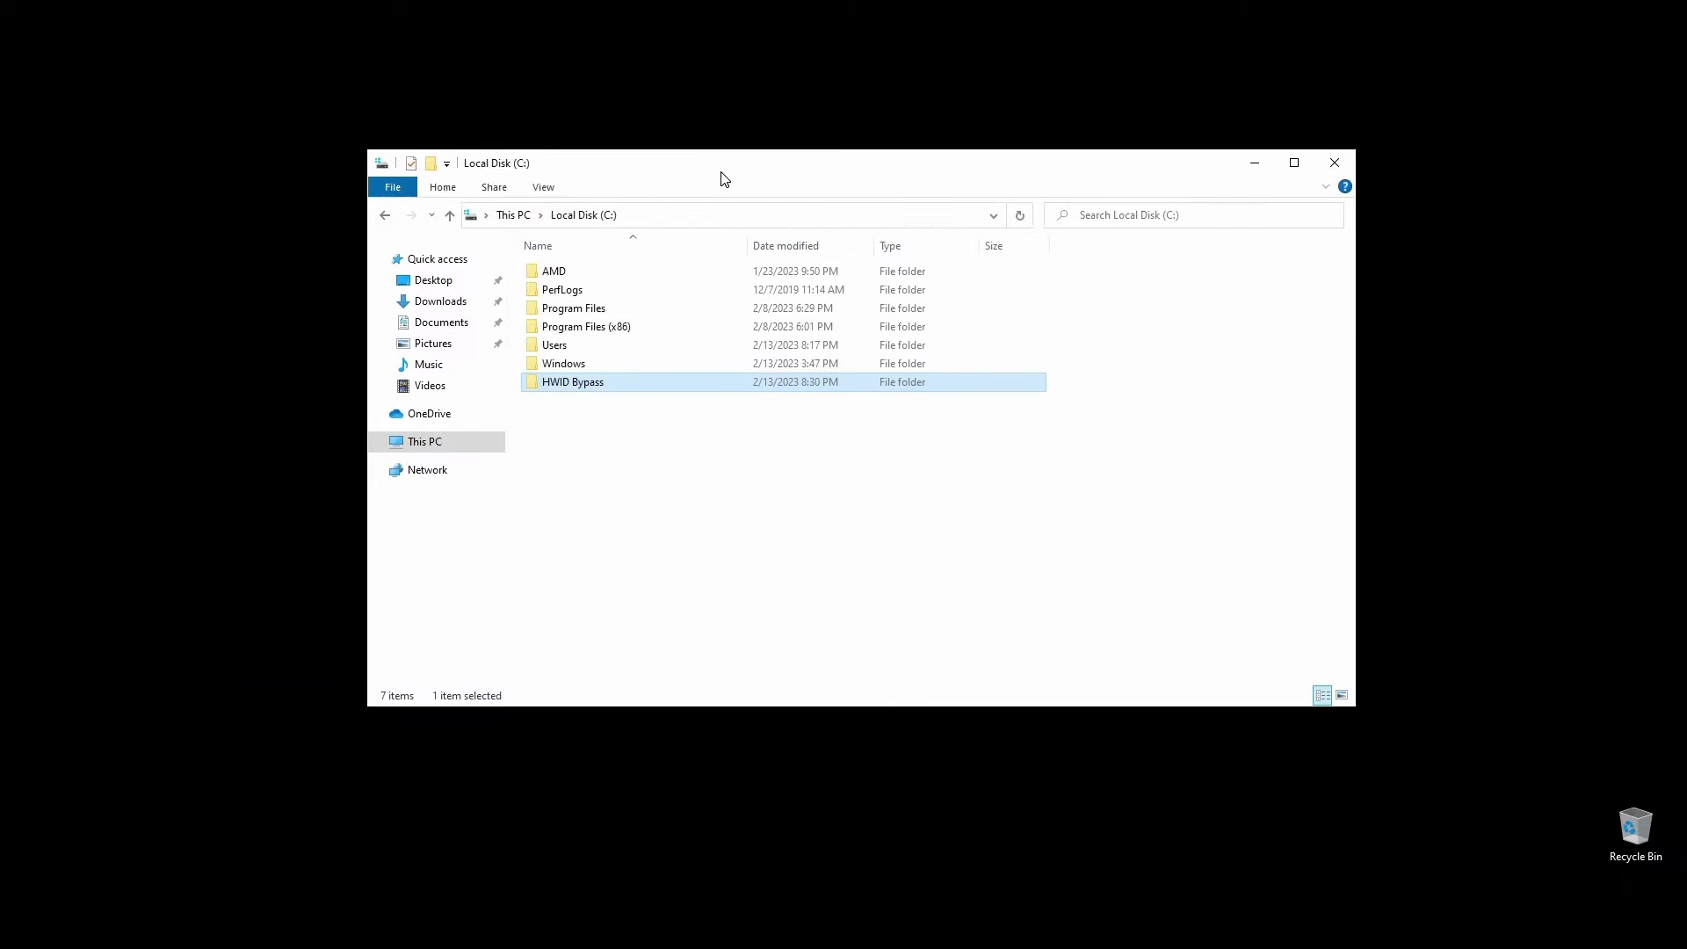
double_click(575, 385)
double_click(626, 276)
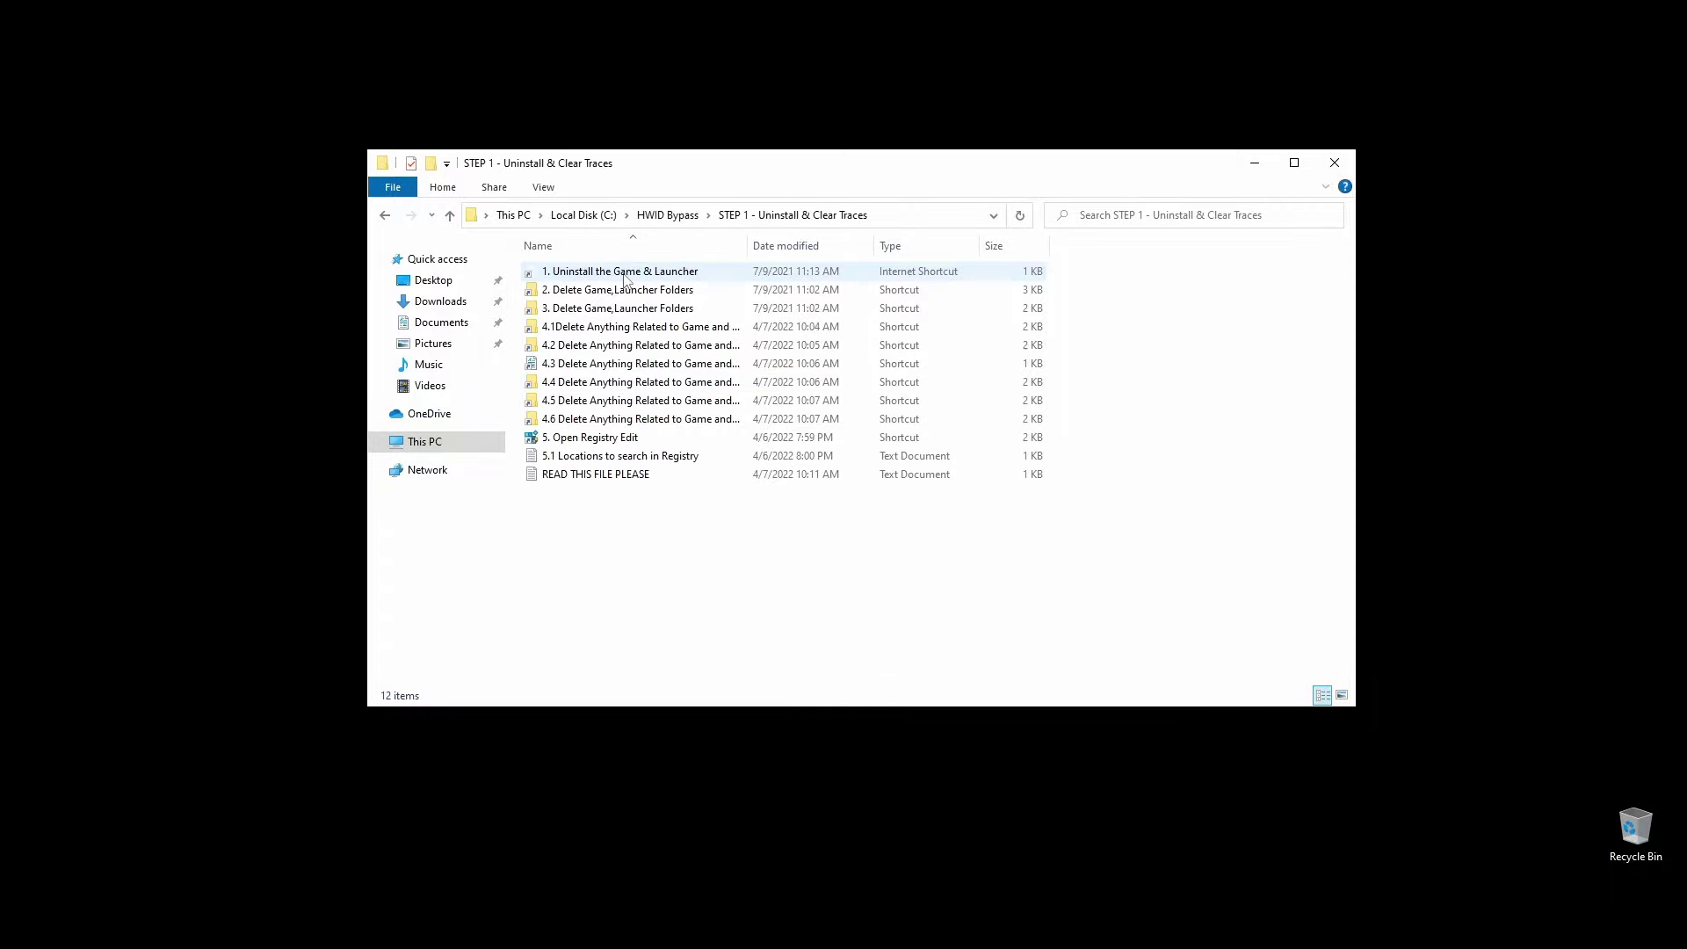
- Launch the '1. Uninstall the Game & Launcher' shortcut and uninstall Tips in Apps & features
double_click(626, 272)
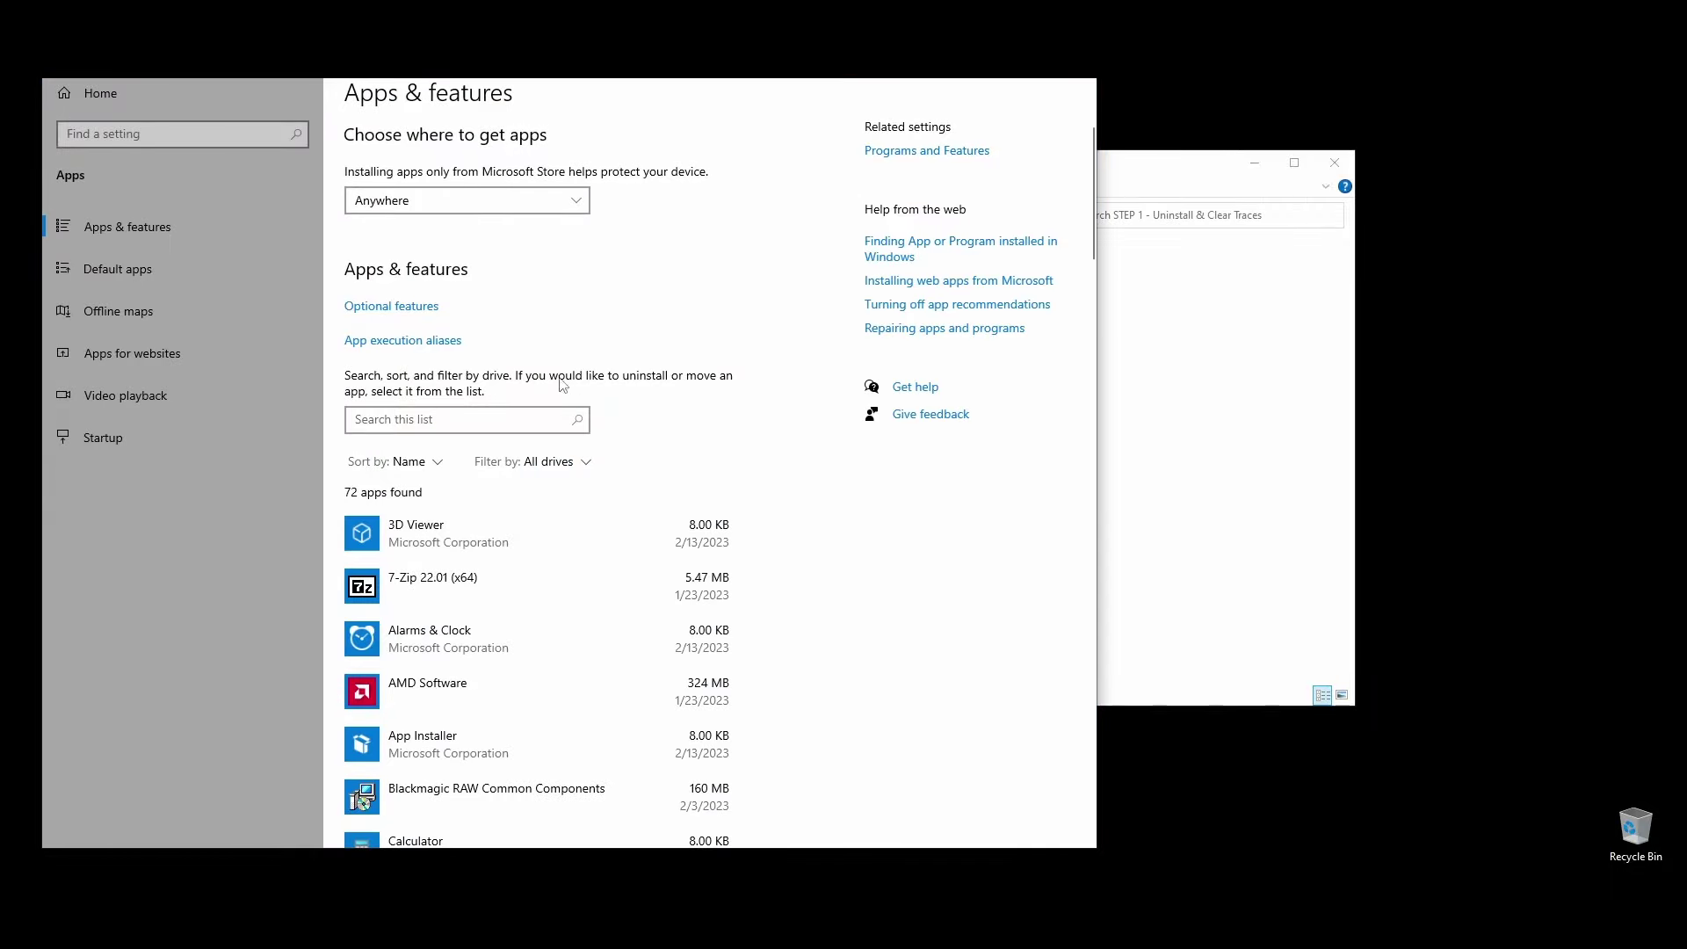
scroll(562, 385, down, 7)
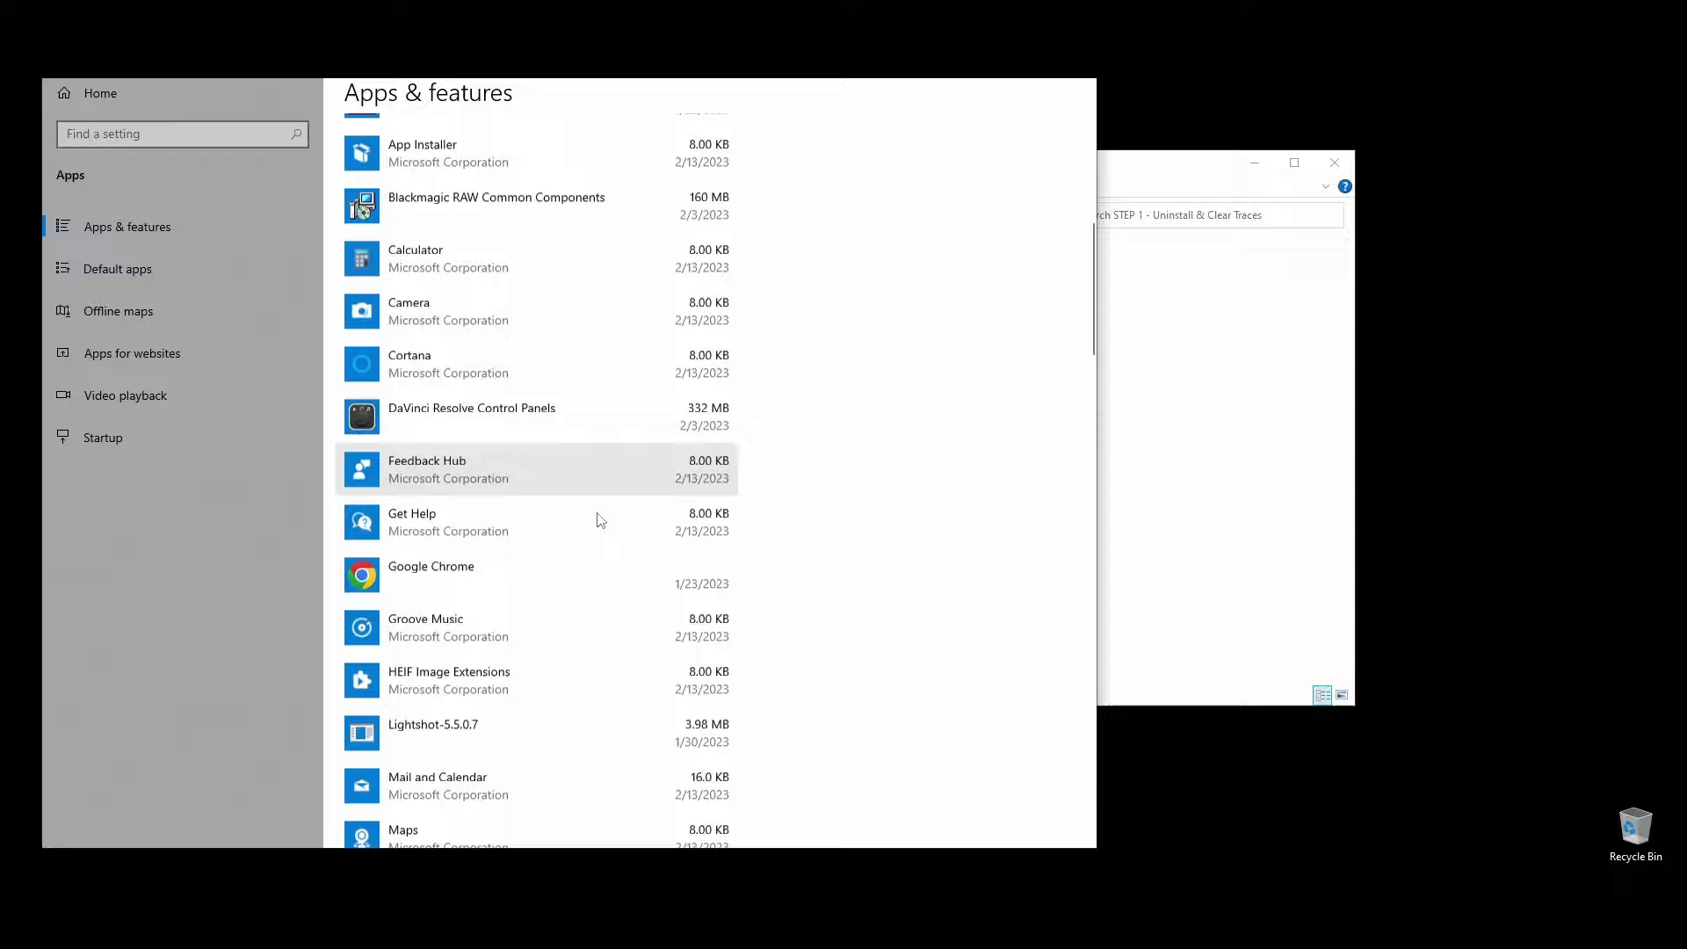
scroll(600, 520, down, 10)
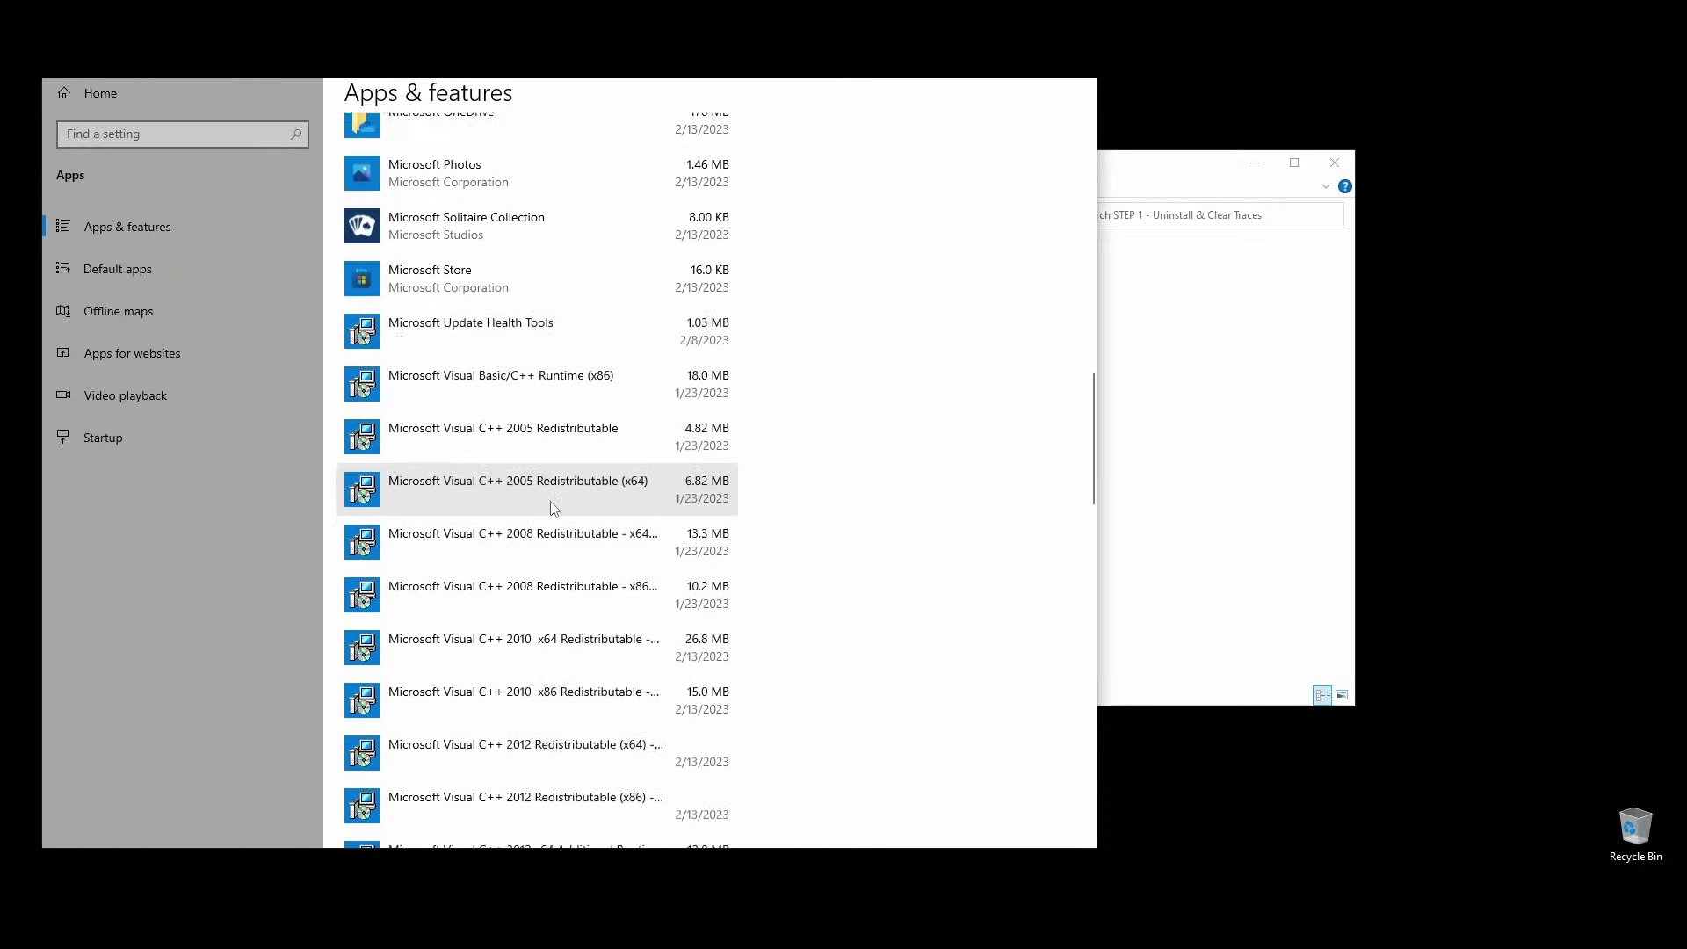
scroll(554, 508, down, 12)
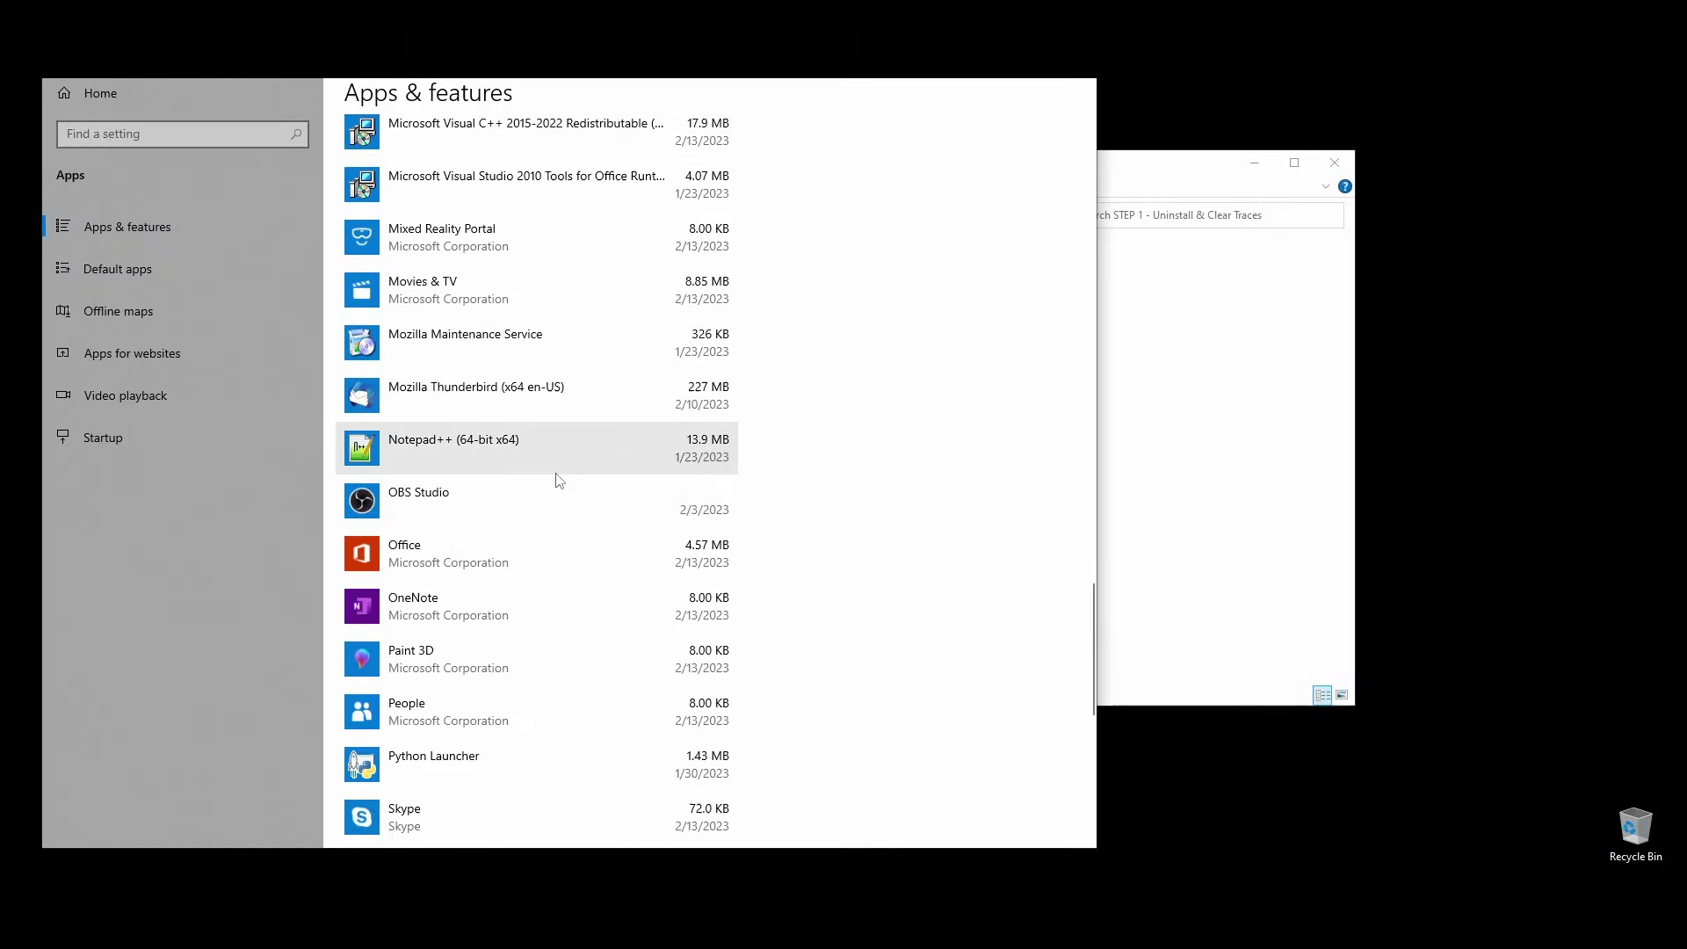
scroll(553, 478, down, 9)
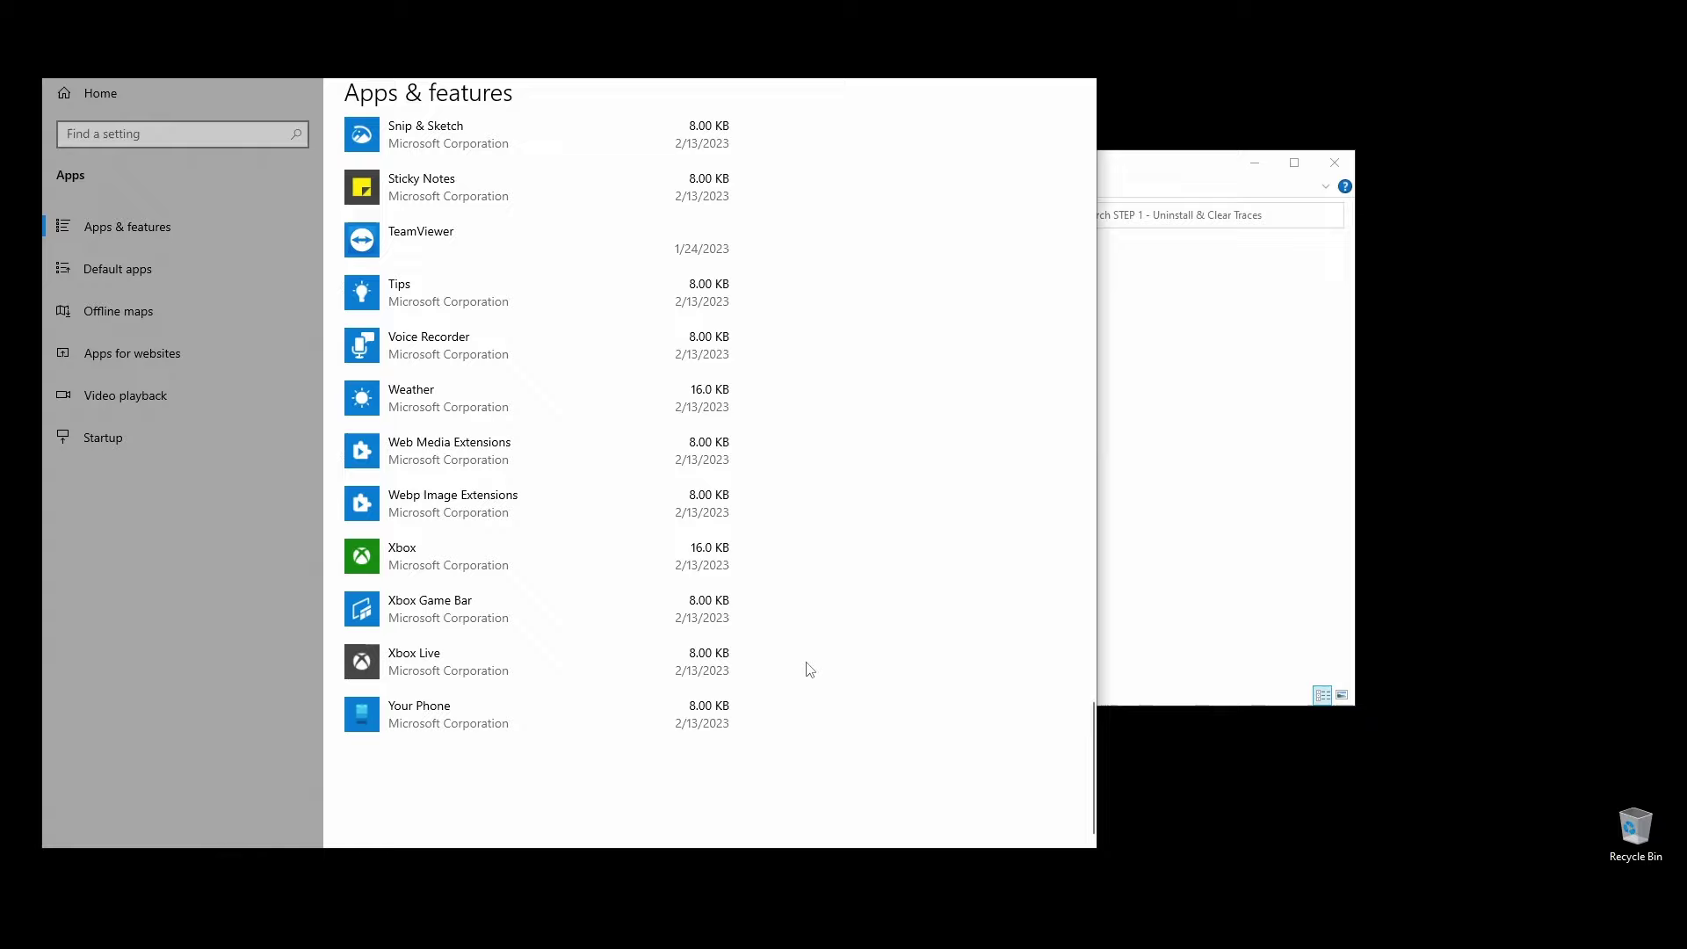
scroll(809, 670, up, 5)
click(615, 654)
click(689, 734)
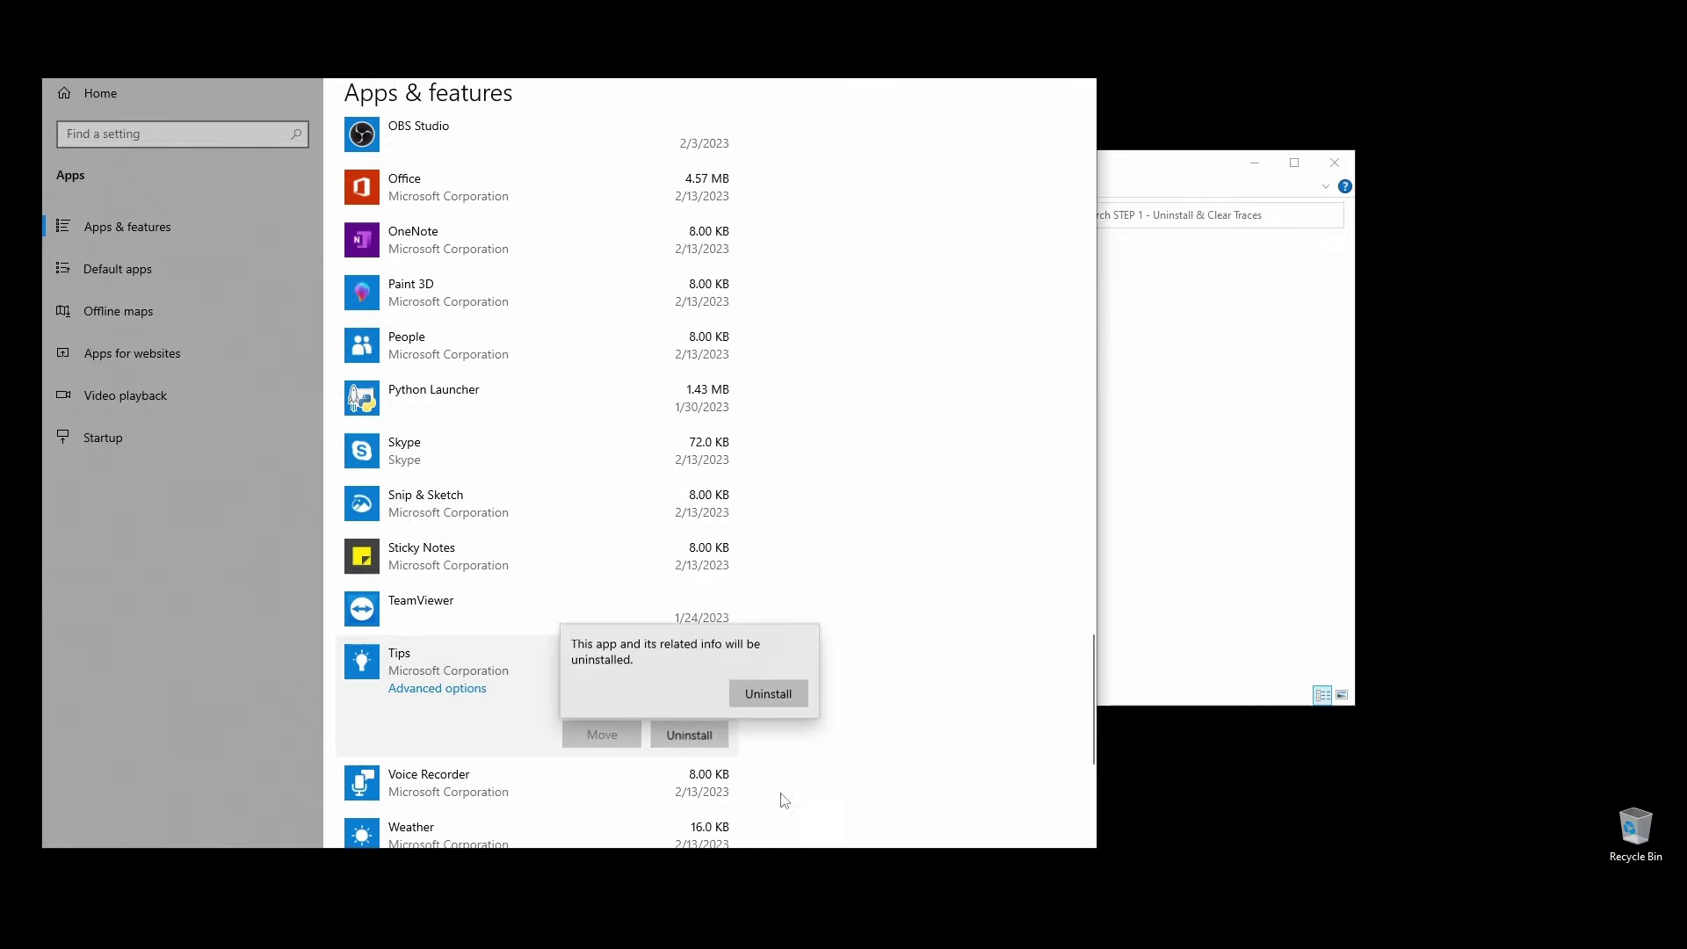
click(768, 693)
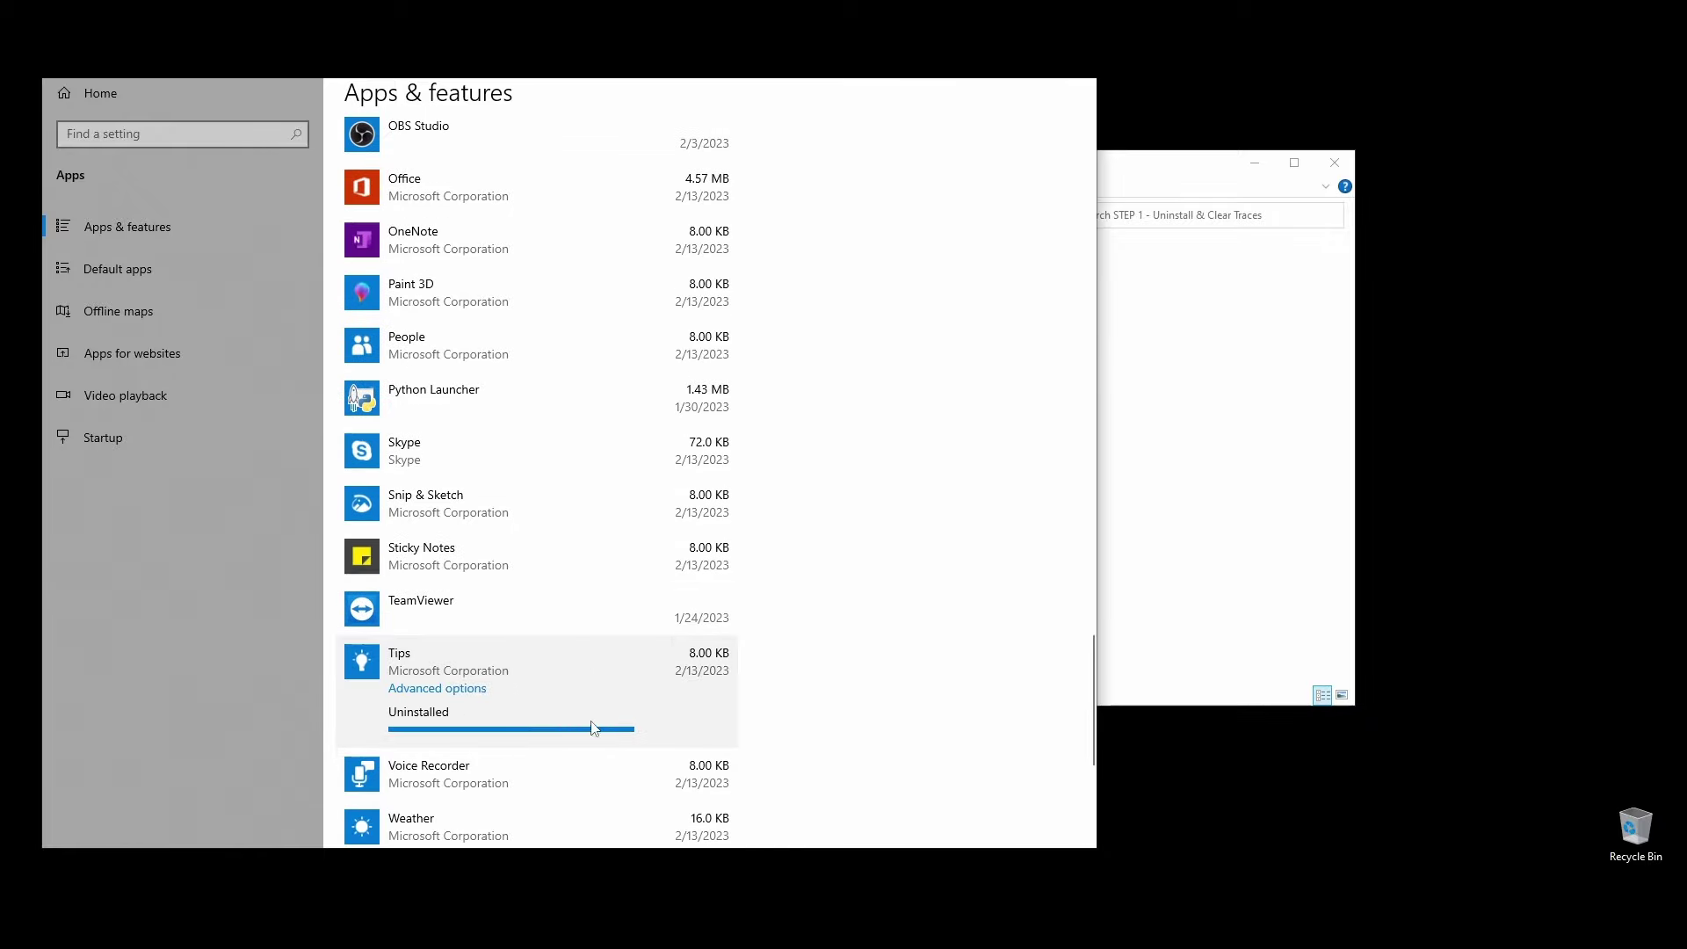
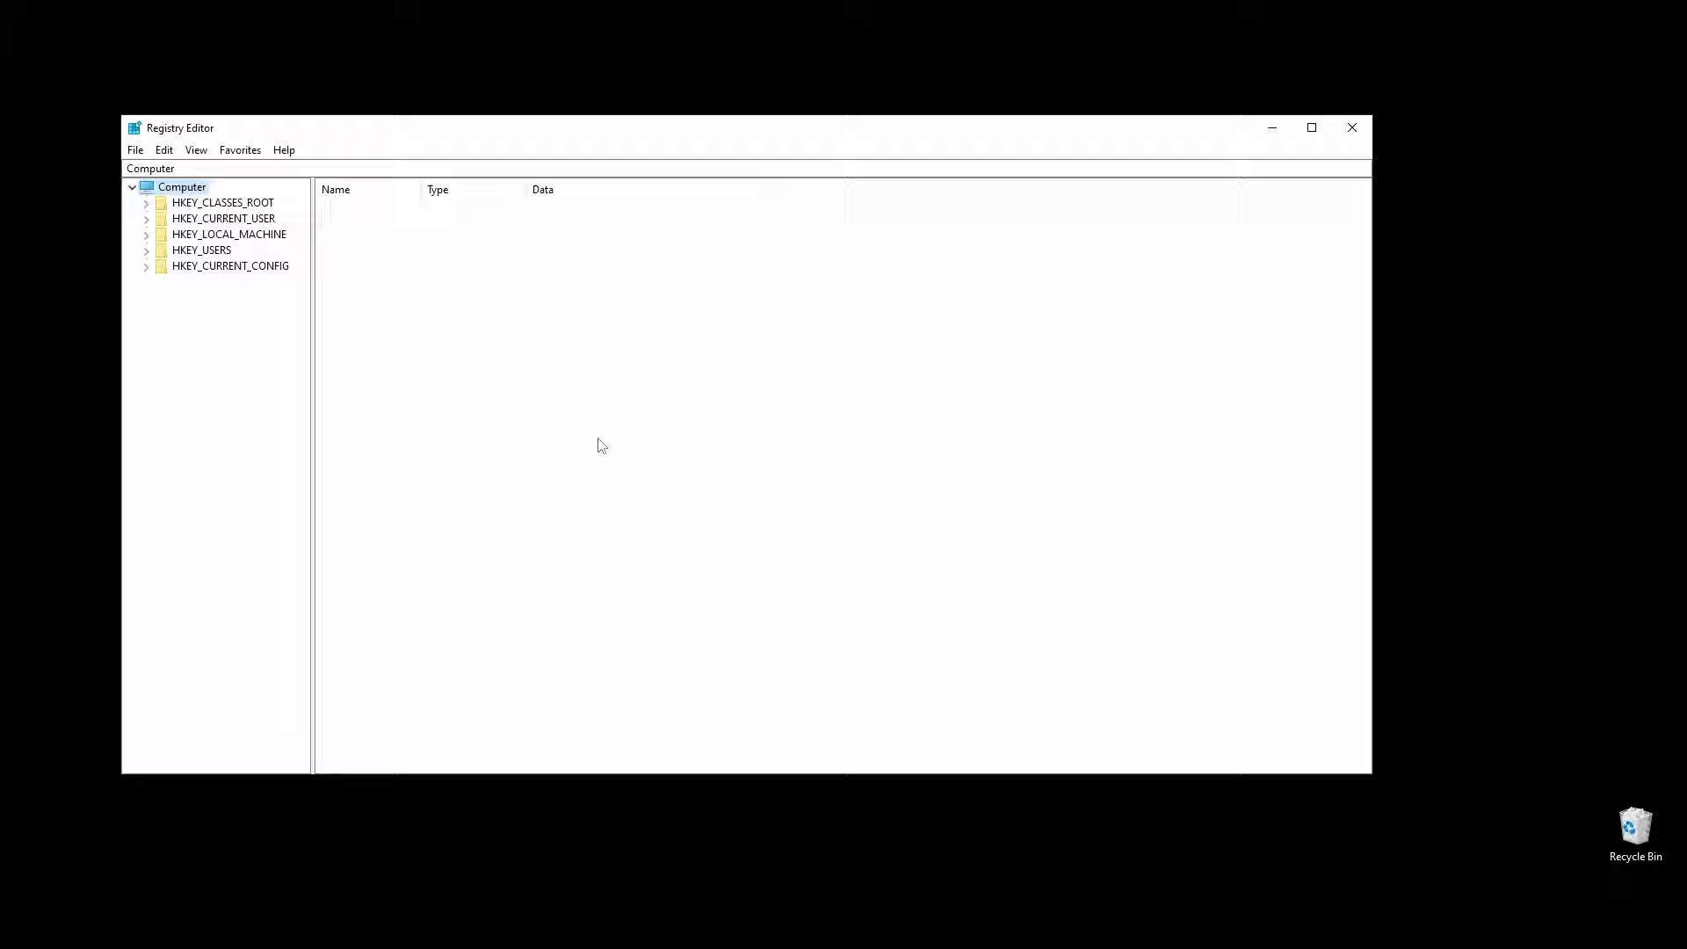
- Drag the Registry Editor window left so it sits beside the File Explorer instructions folder
drag(724, 141, 647, 118)
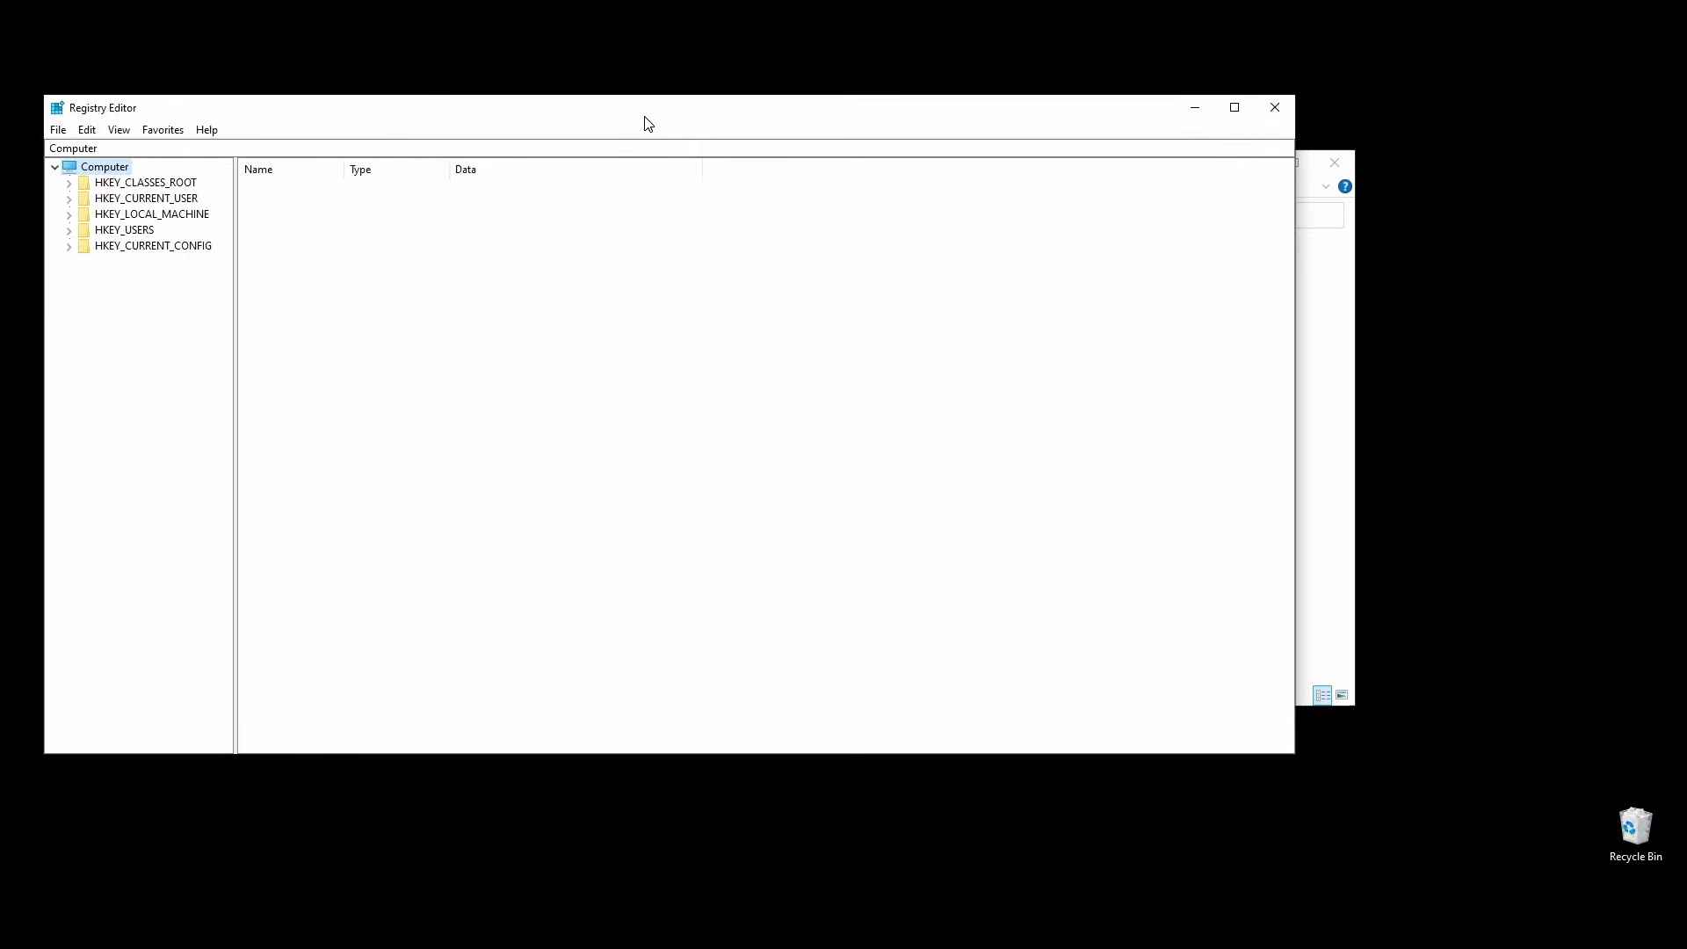
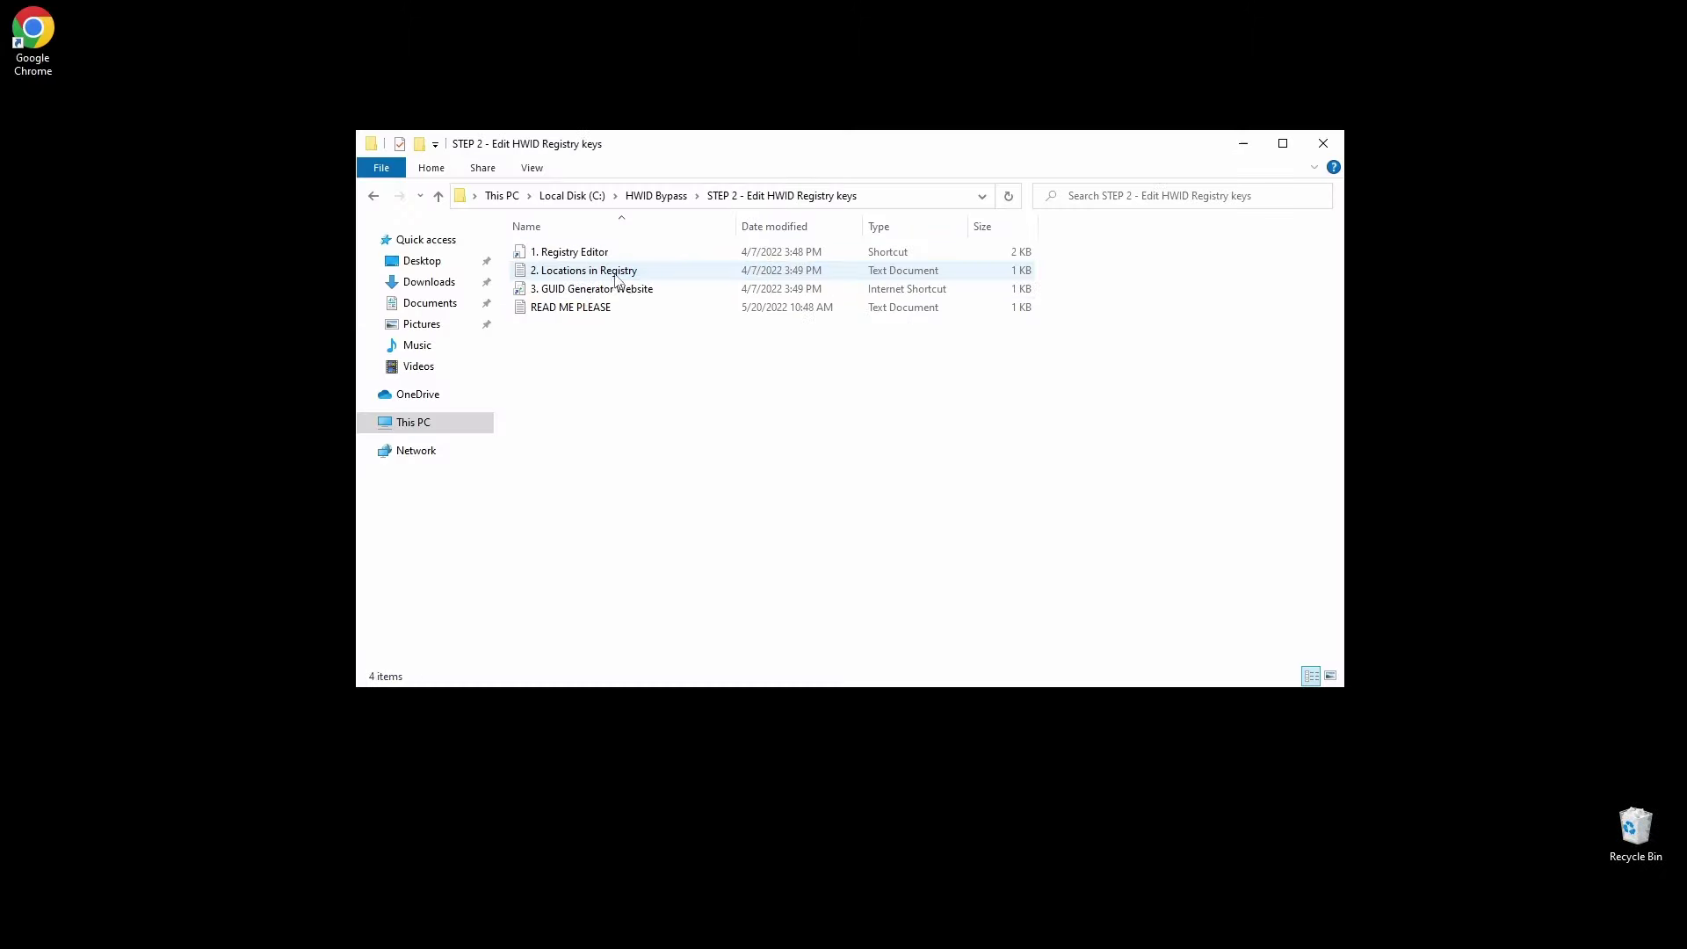
- Launch Registry Editor from its shortcut and snap it left, with the STEP 2 folder on the right
double_click(569, 252)
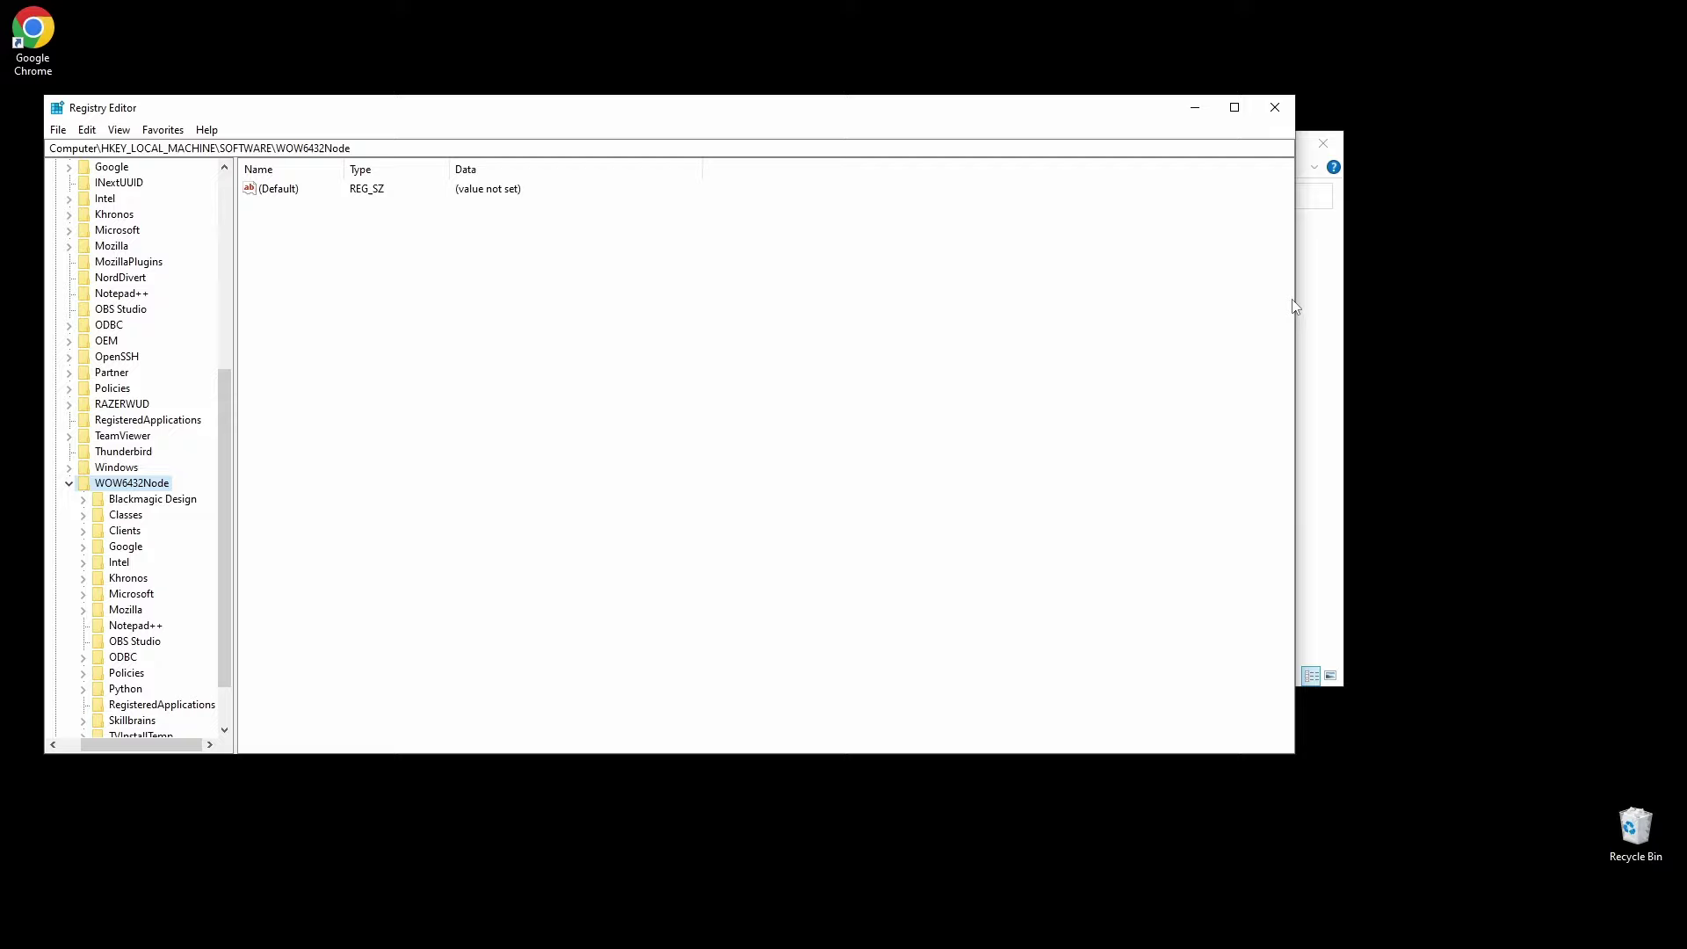
drag(1295, 307, 1171, 297)
drag(746, 114, 0, 220)
click(1220, 242)
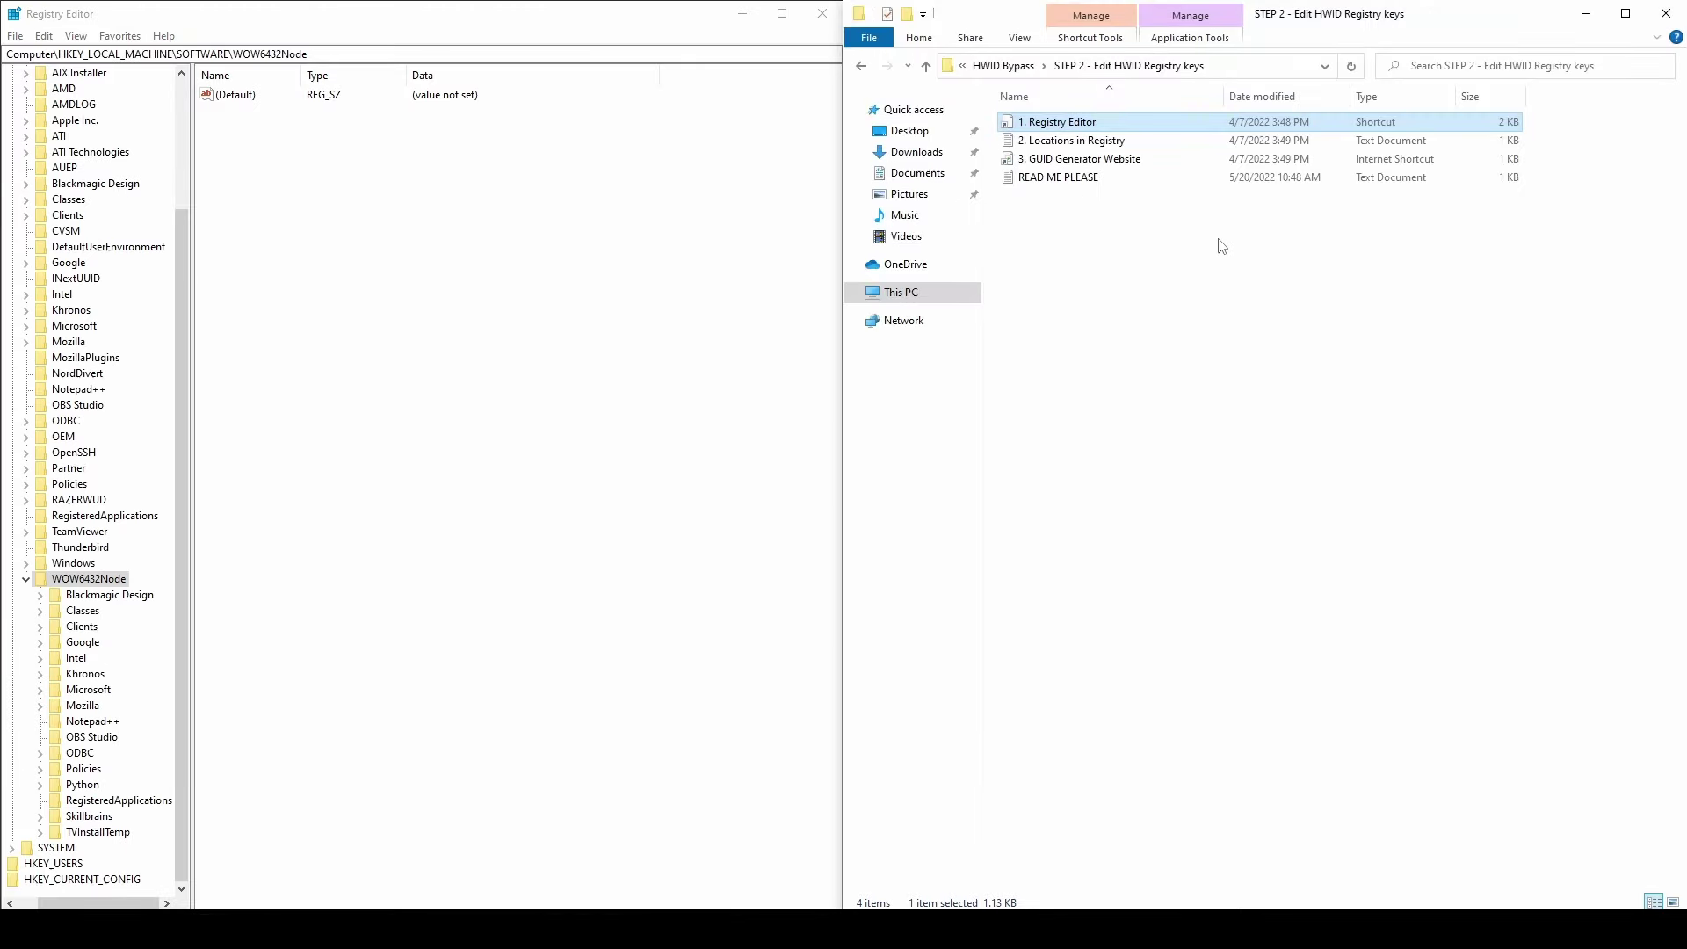
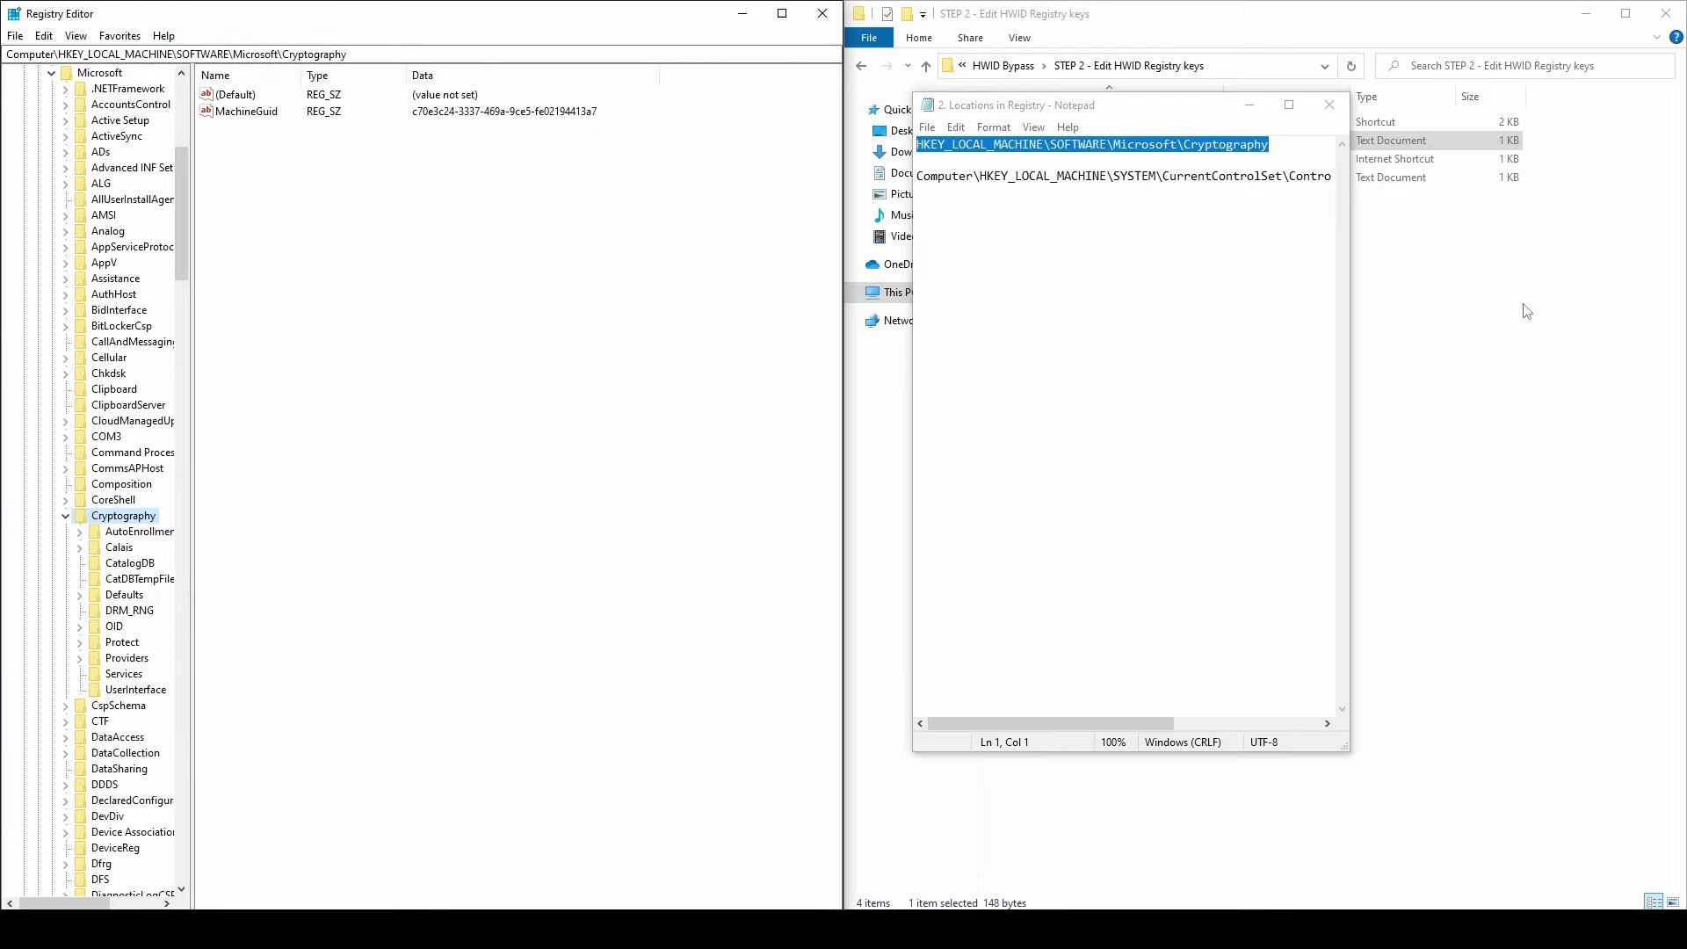
- Go to the Cryptography key with MachineGuid, close the Notepad notes, and launch the GUID generator shortcut
key(alt+F4)
key(Down)
key(Return)
- Open the GUID generator in Chrome beside Registry Editor and set MachineGuid to a44cbb3c-5875-4ea1-83be-3354f4cf017f
click(879, 420)
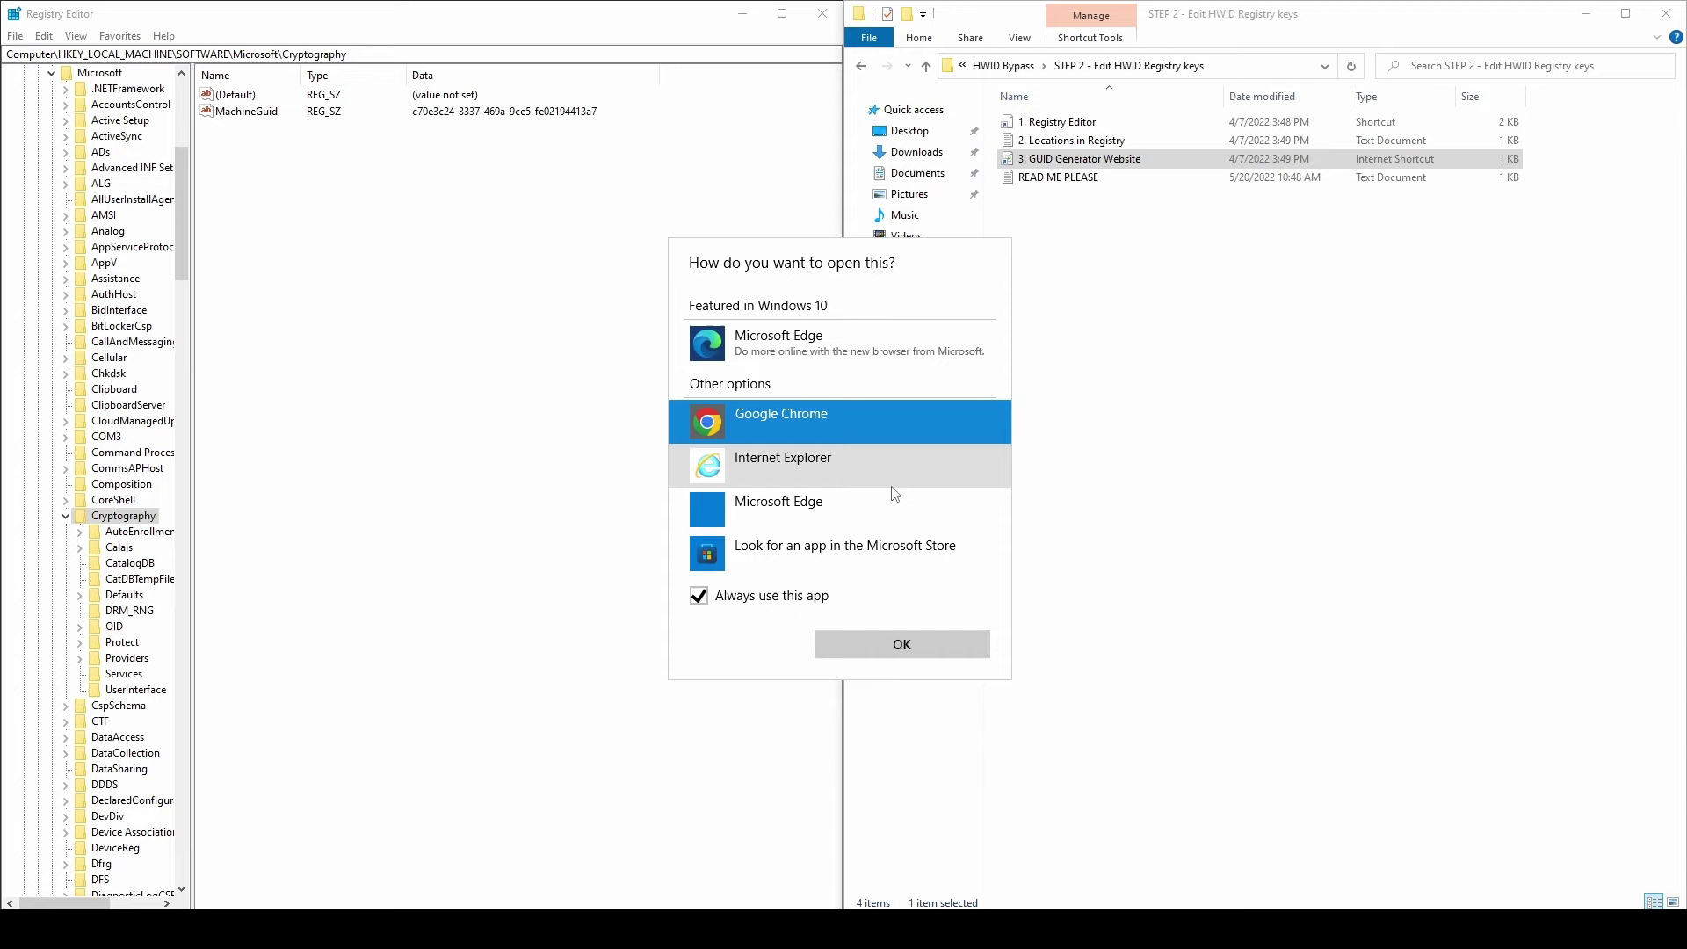
click(932, 648)
drag(455, 25, 1296, 24)
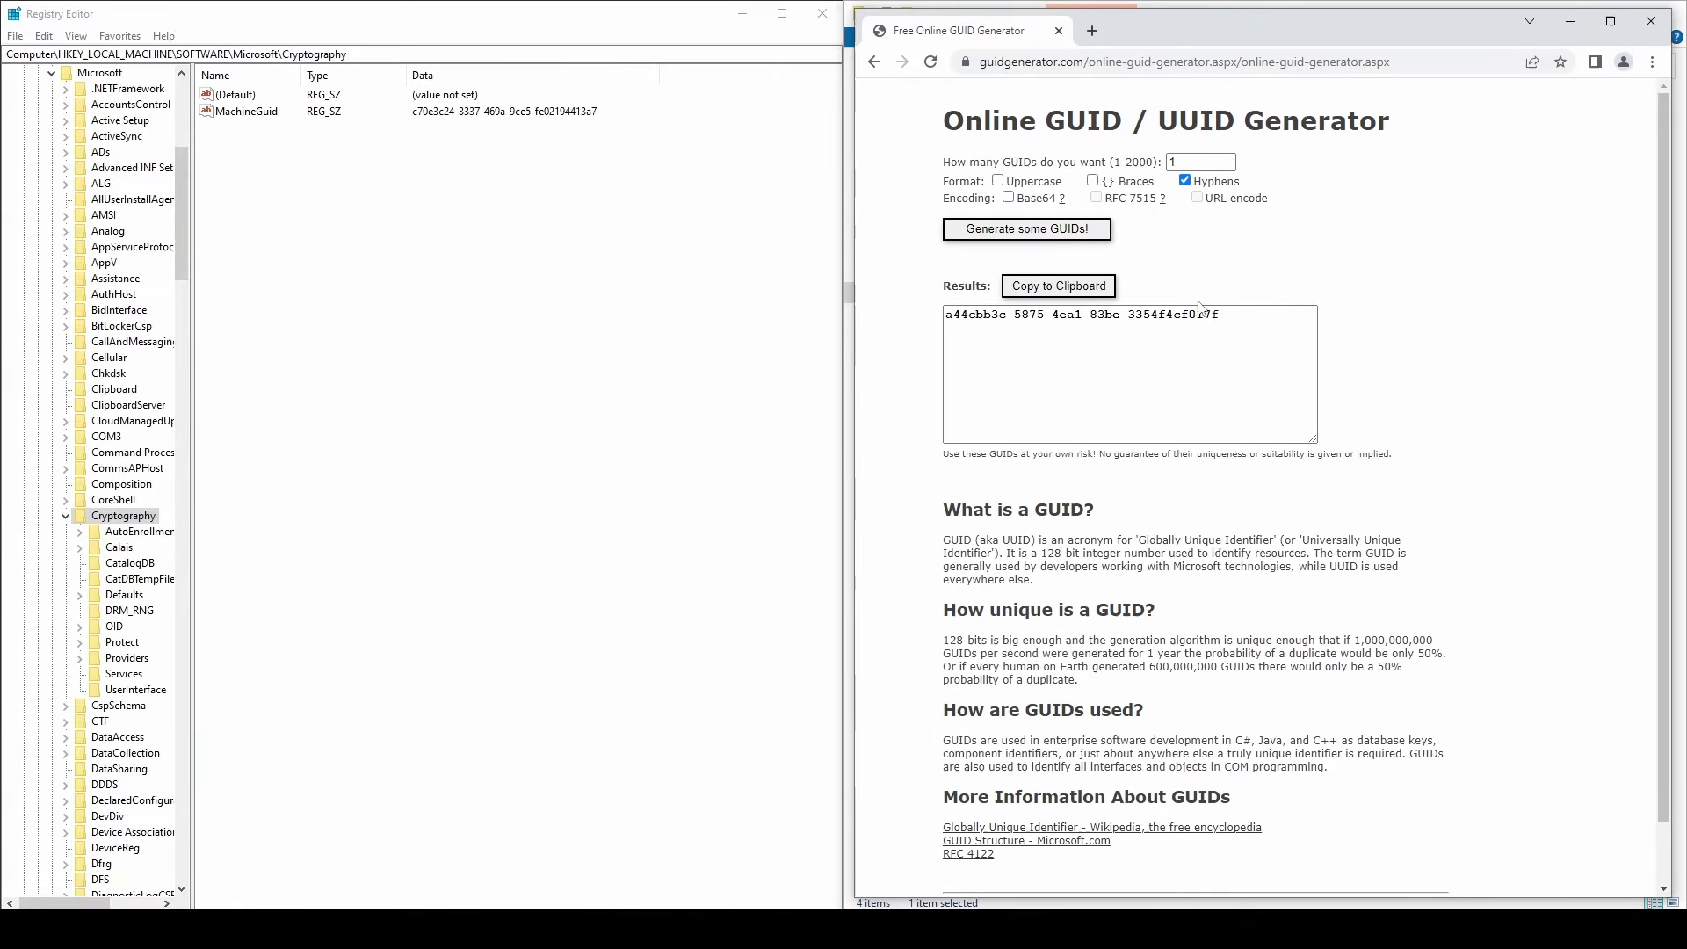
double_click(472, 112)
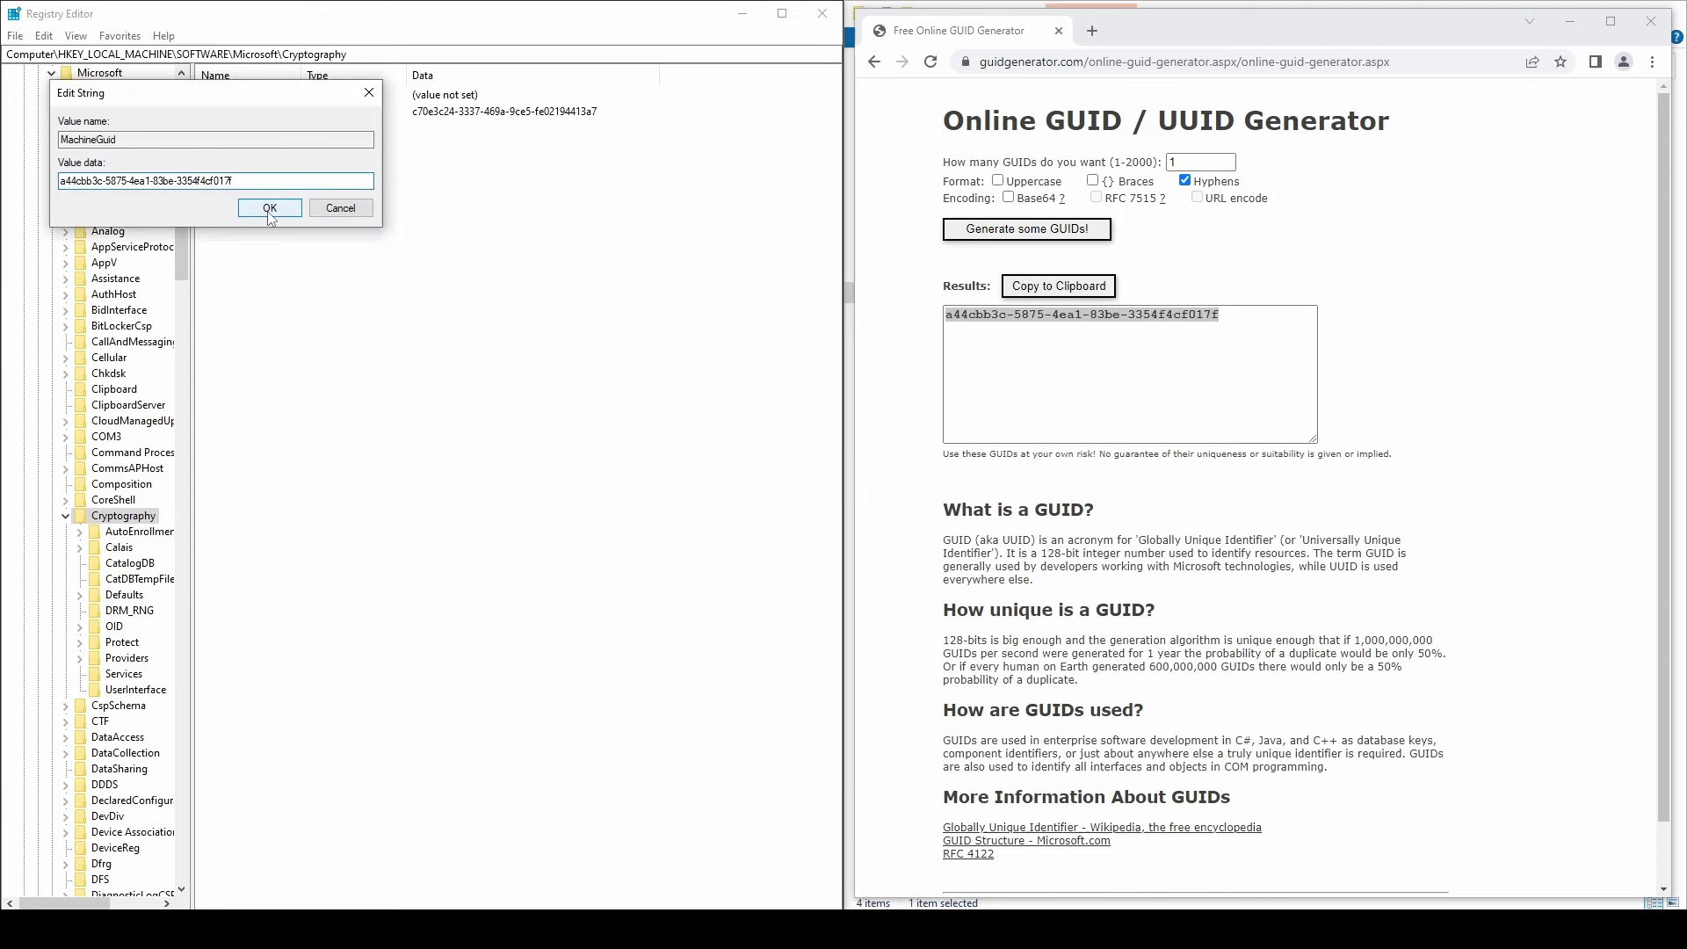
click(270, 210)
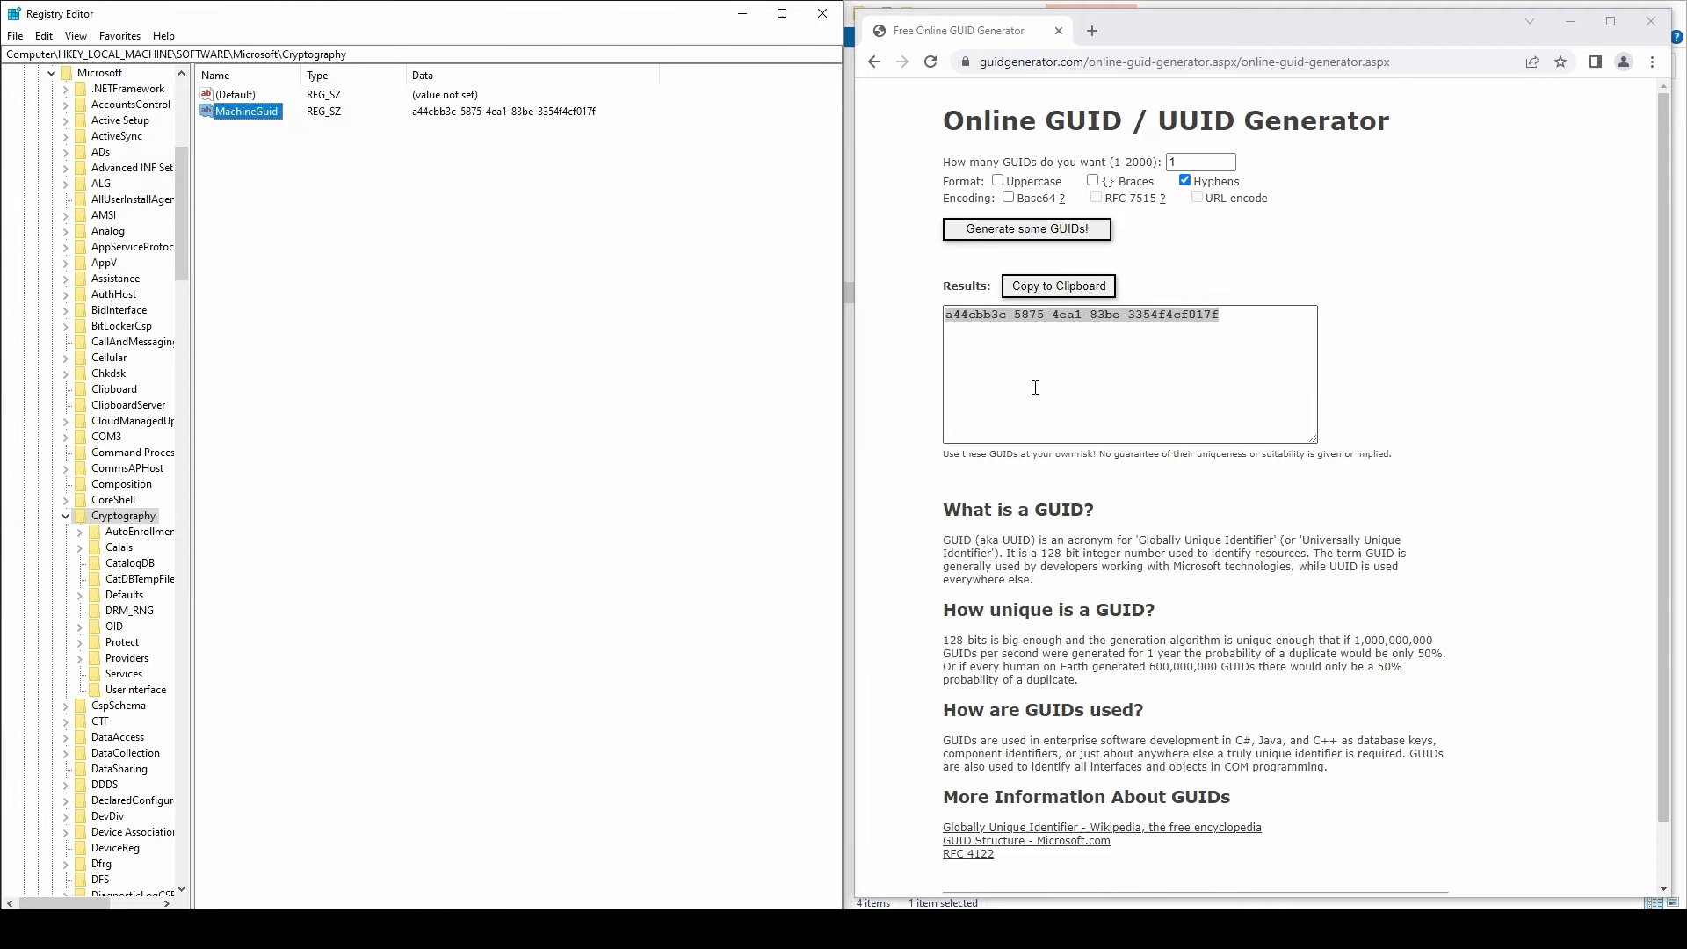
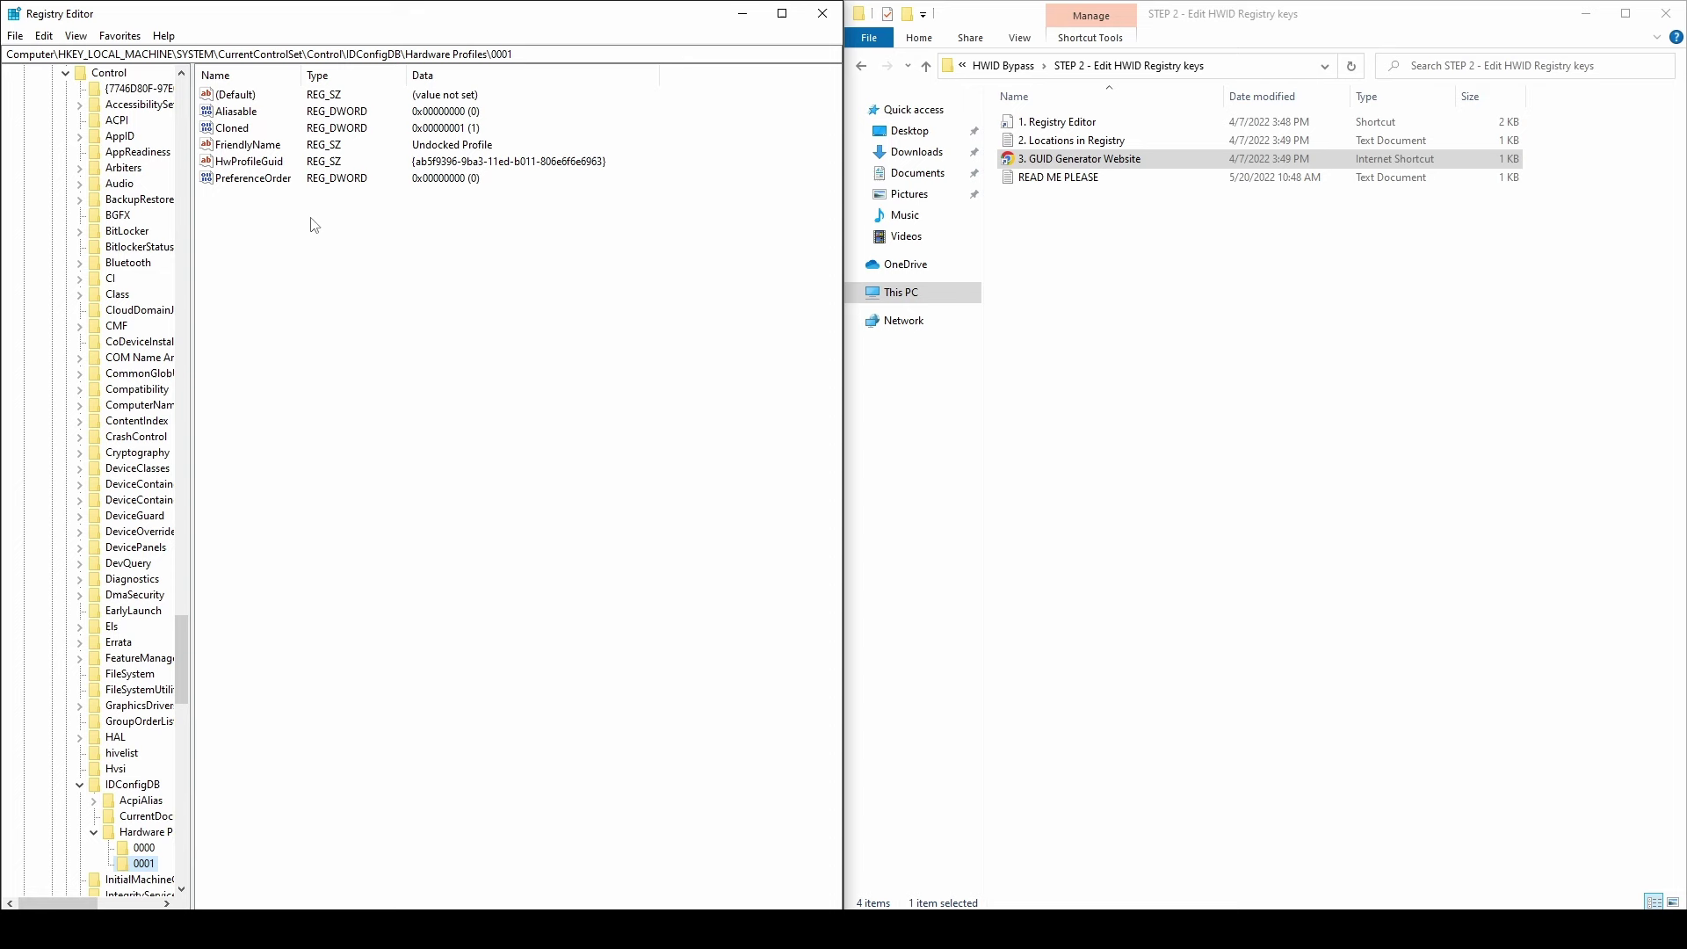
- Open HwProfileGuid under Hardware Profiles\0001 for editing and bring up the GUID generator website
double_click(250, 163)
click(1074, 160)
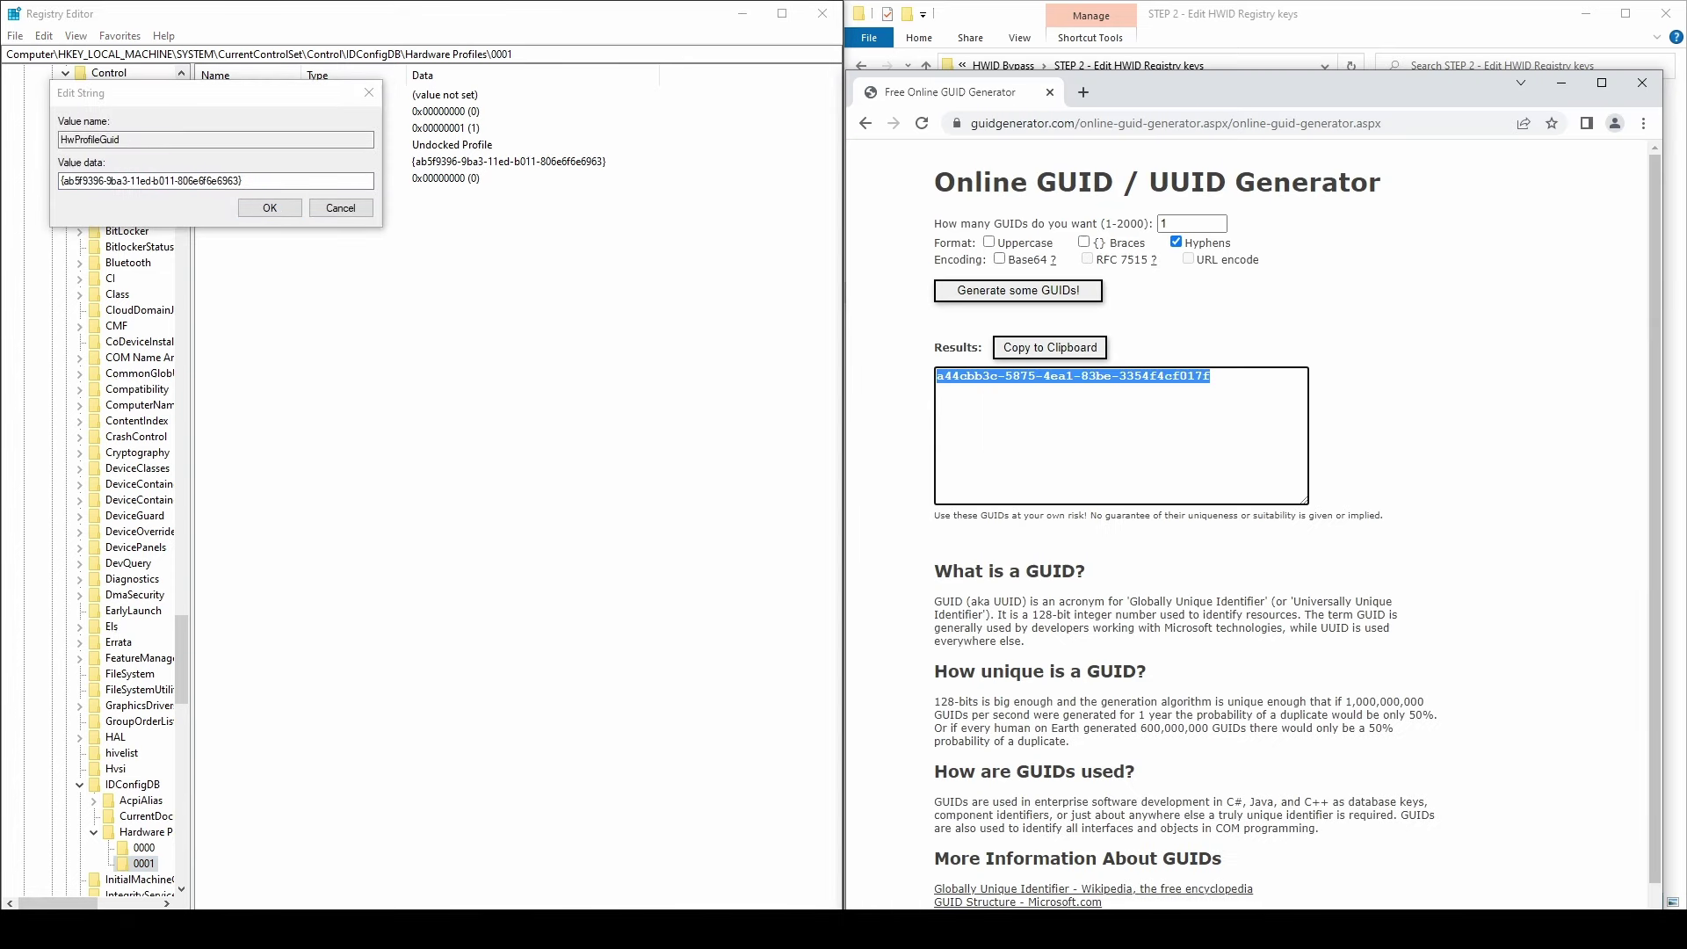
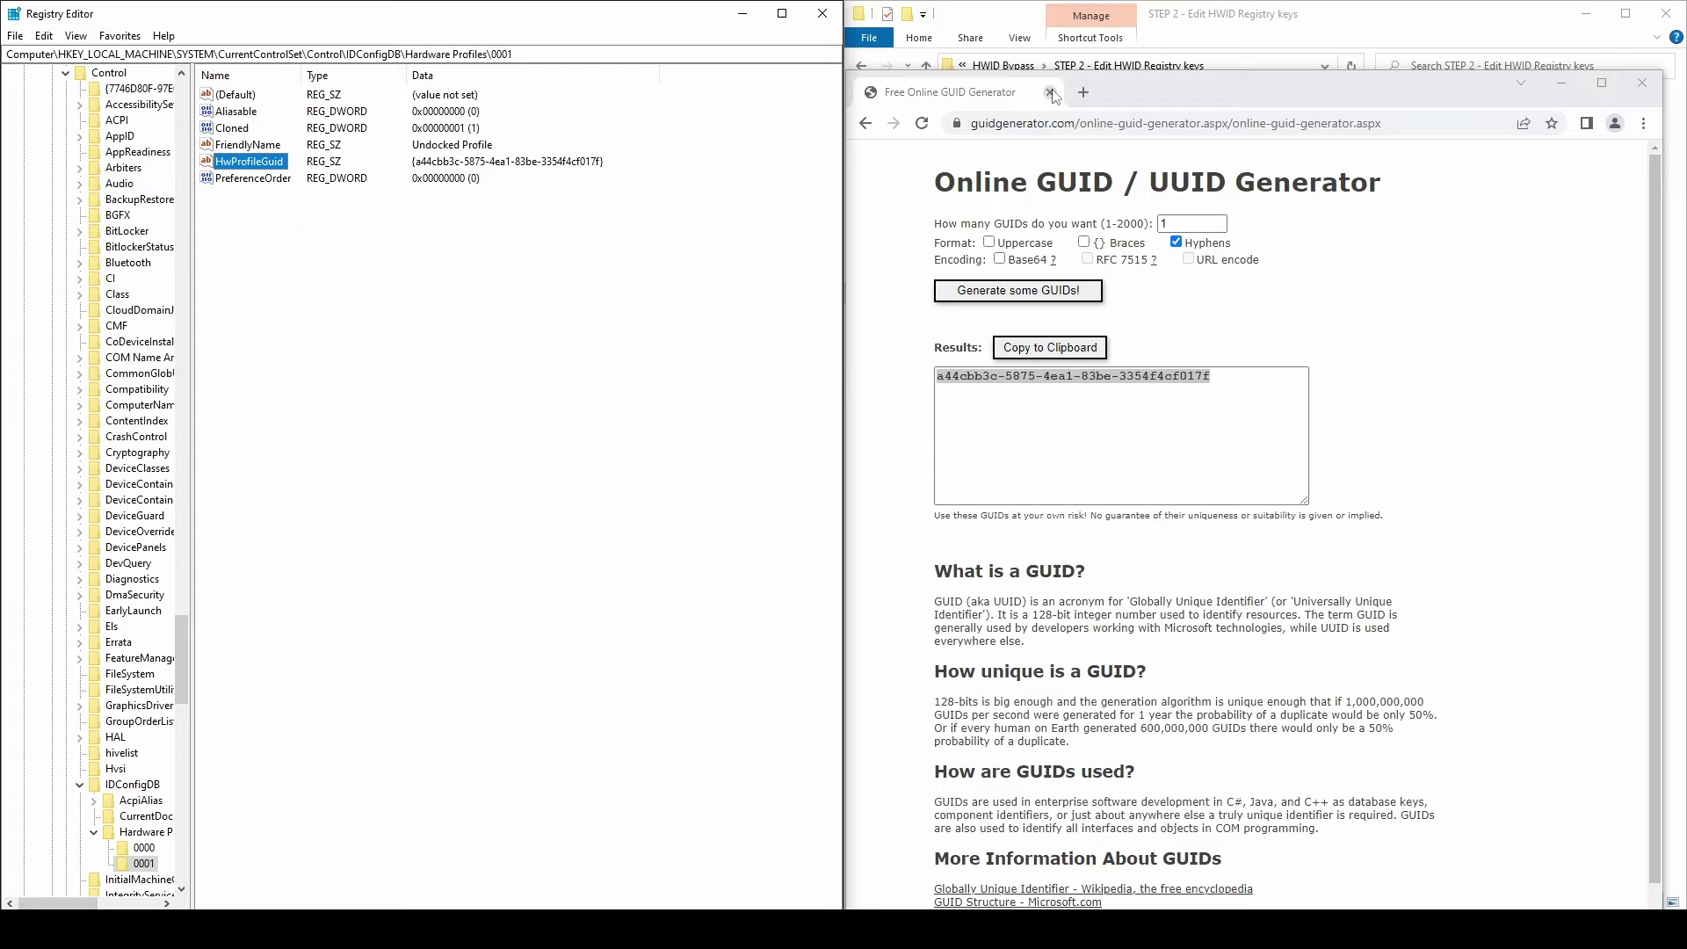
- Close the GUID Generator browser window and then Registry Editor
click(1050, 93)
click(823, 14)
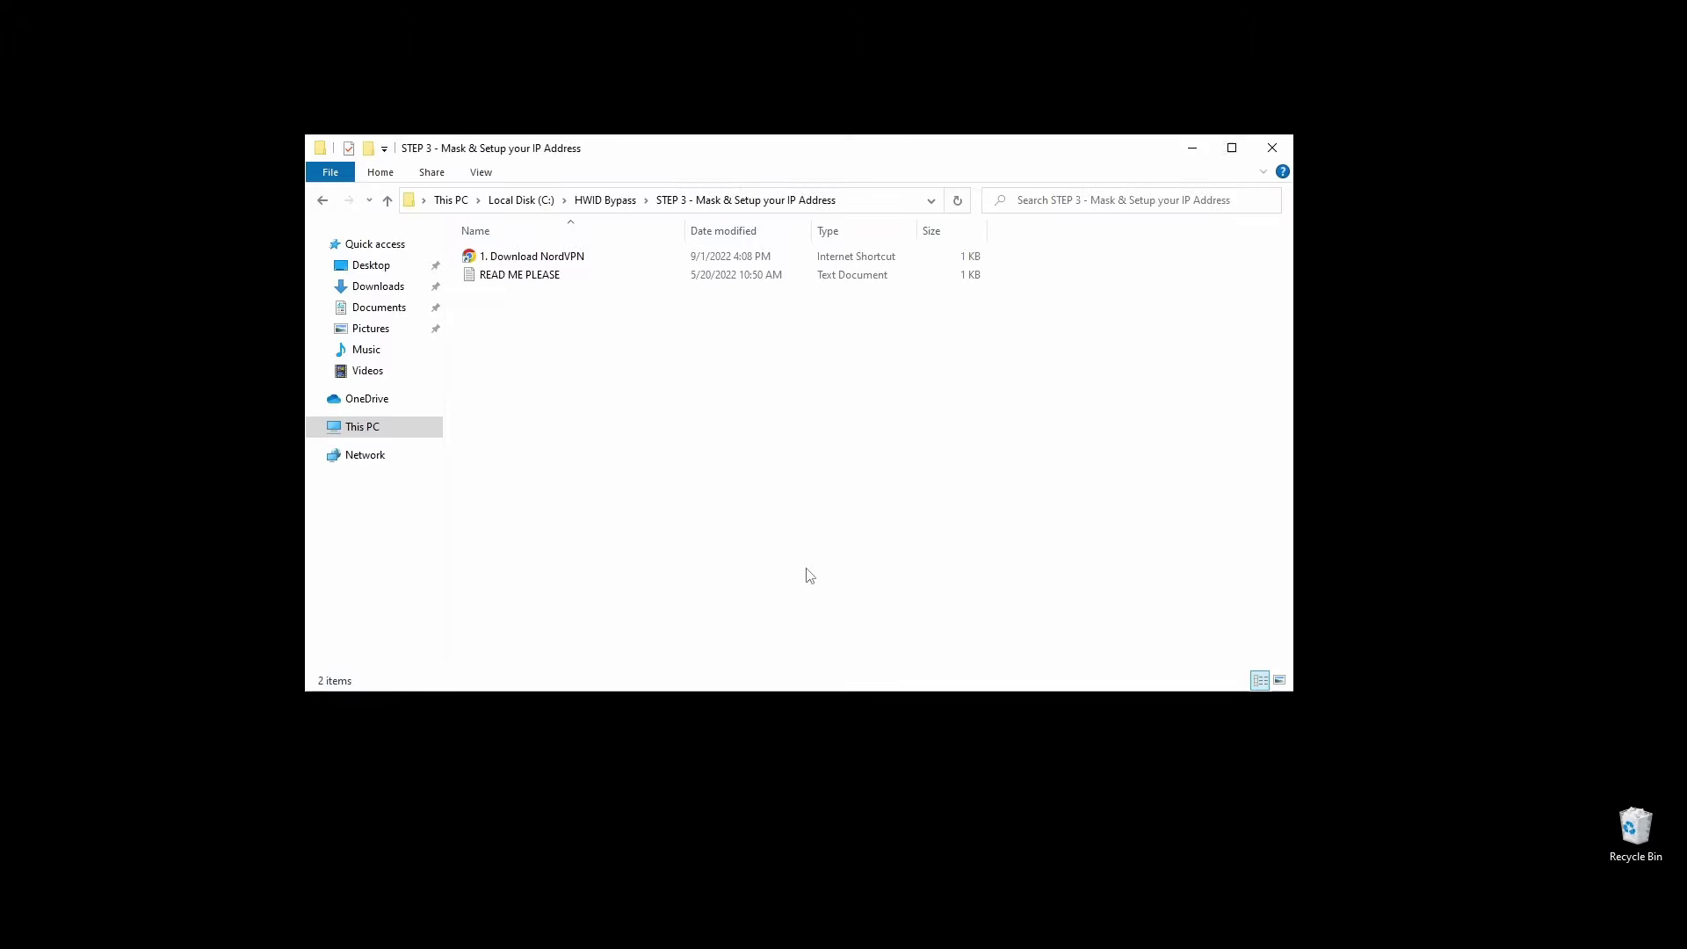
- Open the '1. Download NordVPN' shortcut and move the browser window into view
double_click(525, 257)
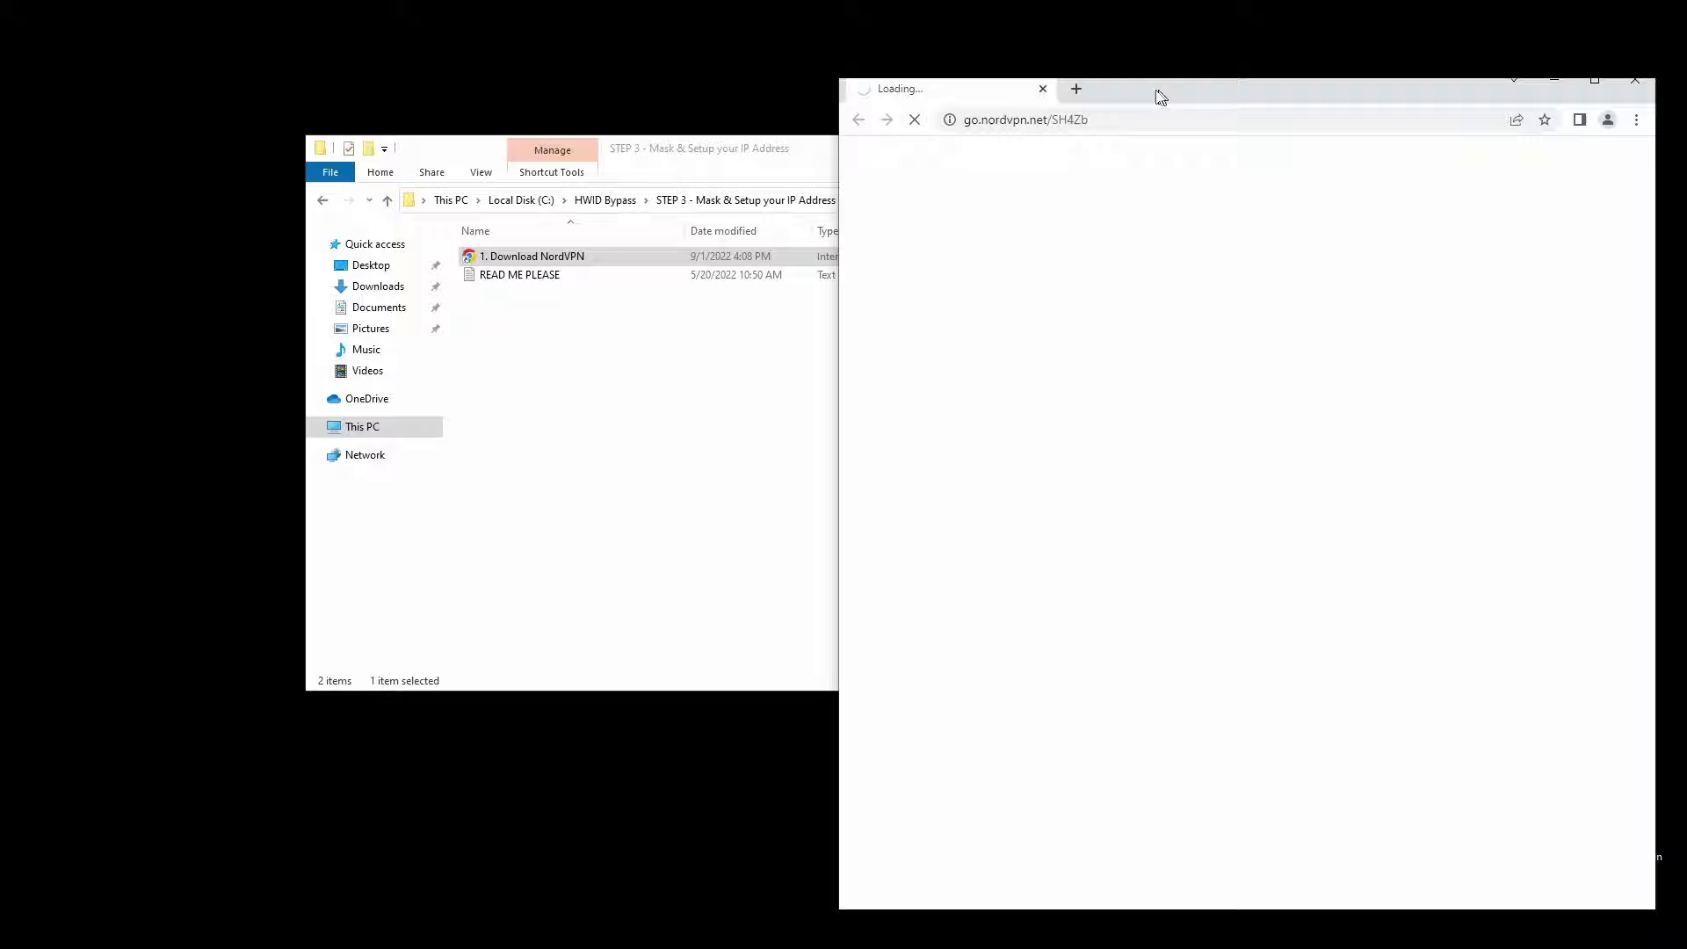
drag(1160, 97, 742, 64)
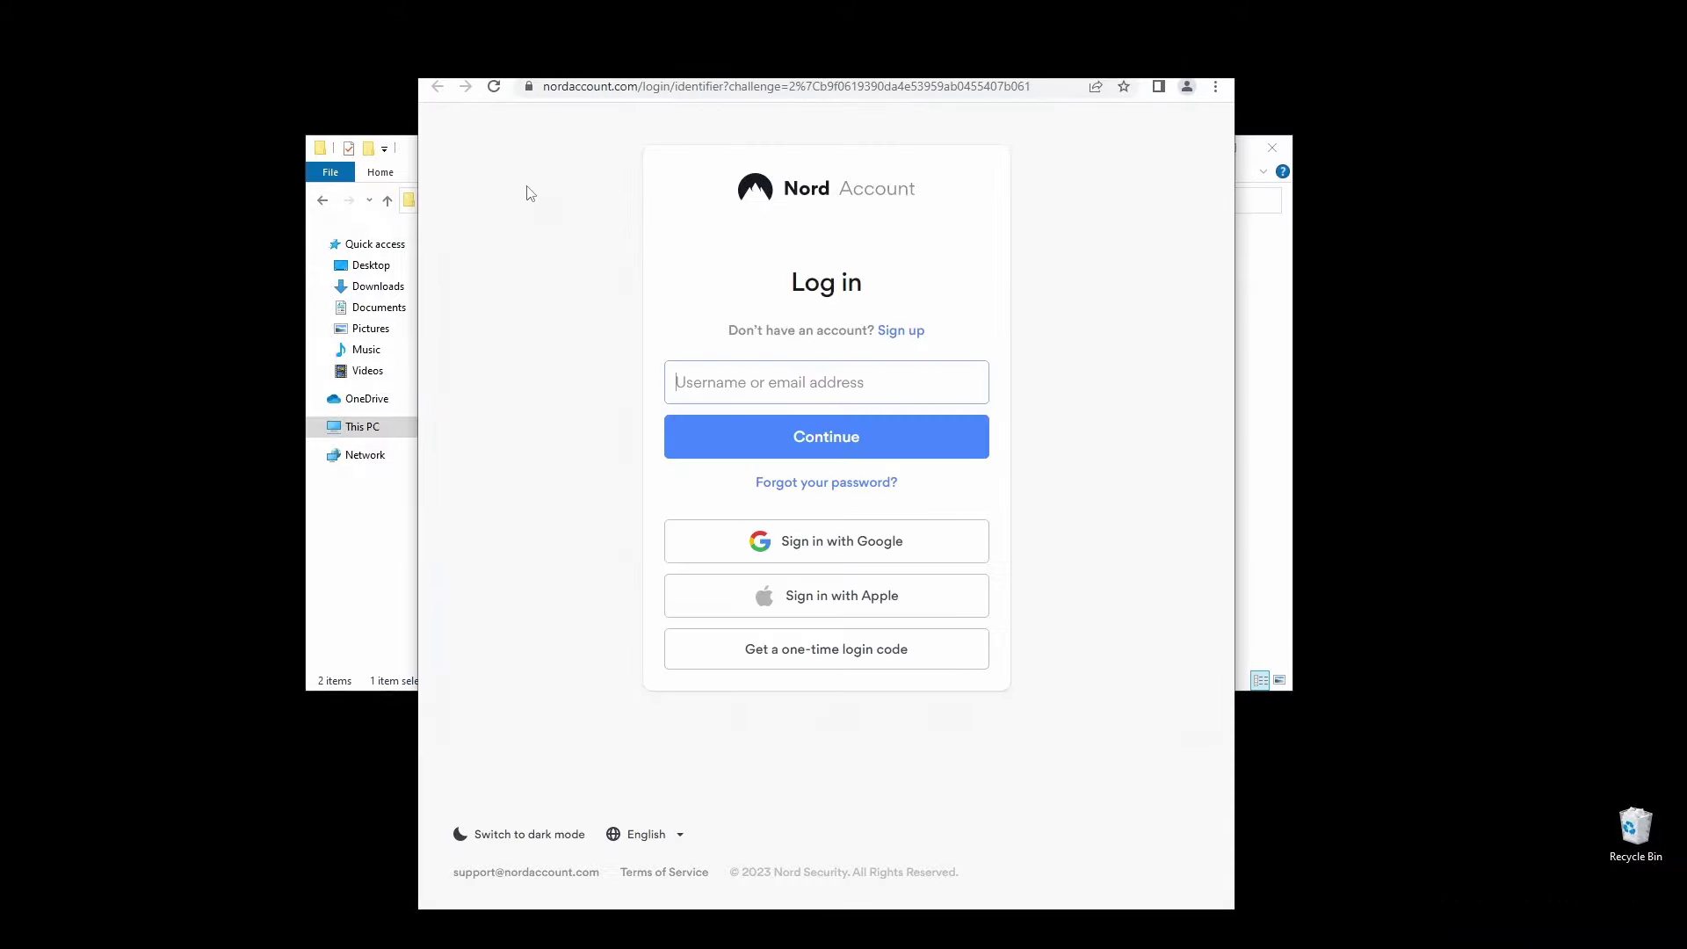
- Log in to the Nord Account and download the NordVPN app for Windows
click(799, 372)
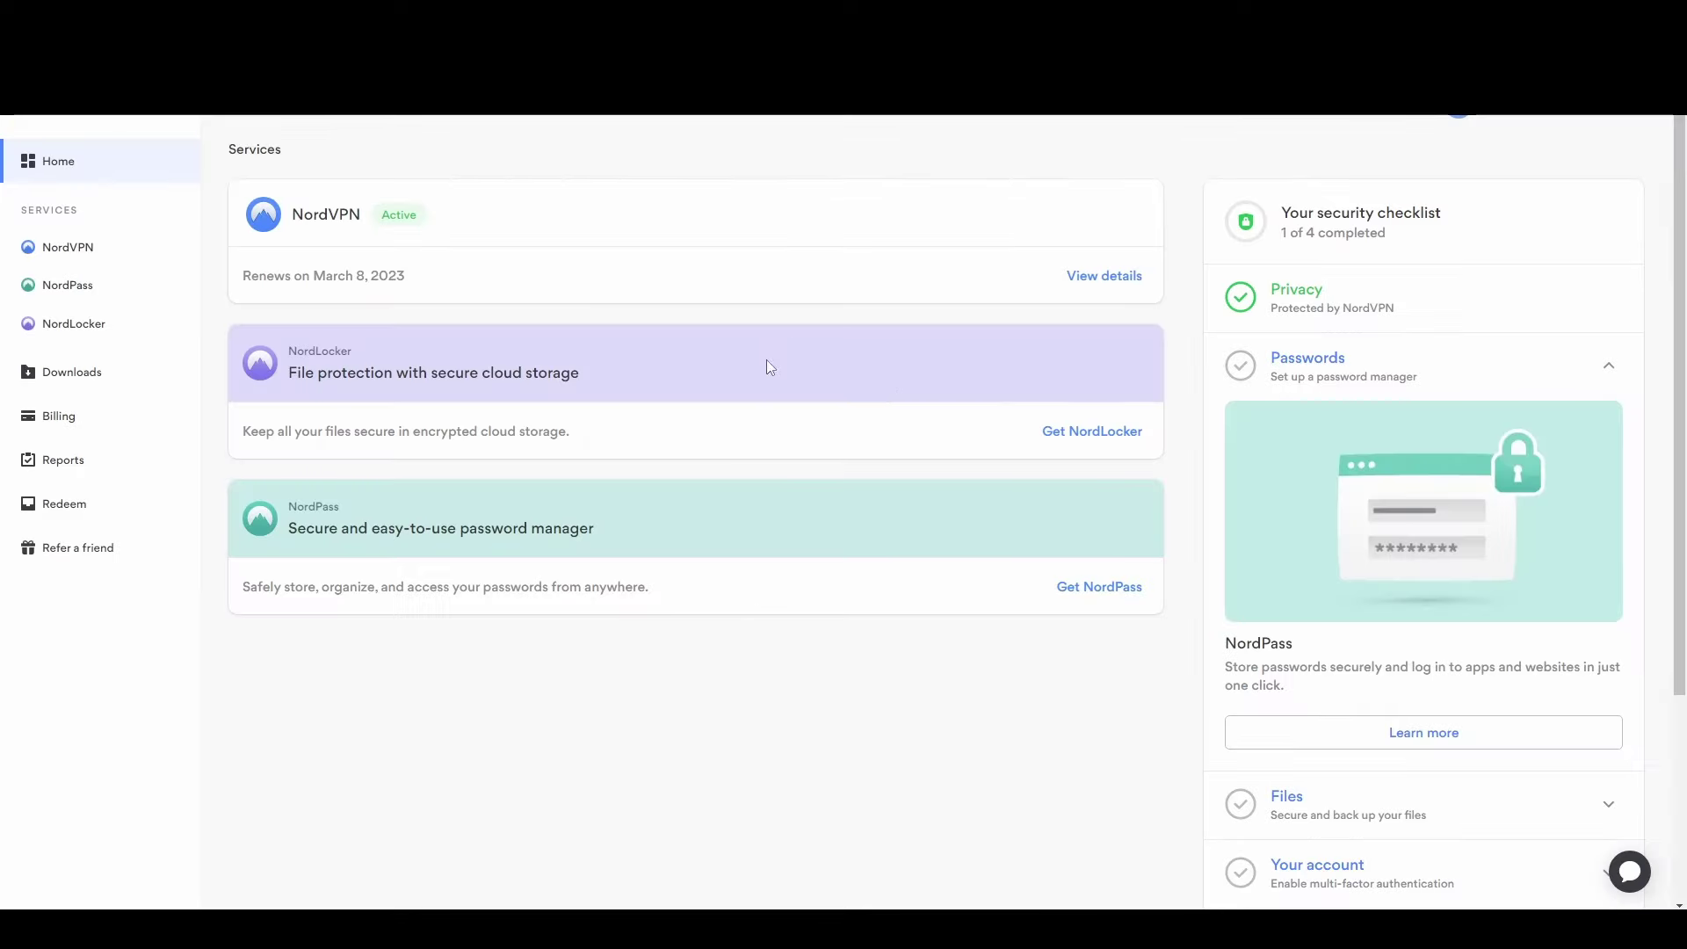
click(71, 372)
click(1035, 306)
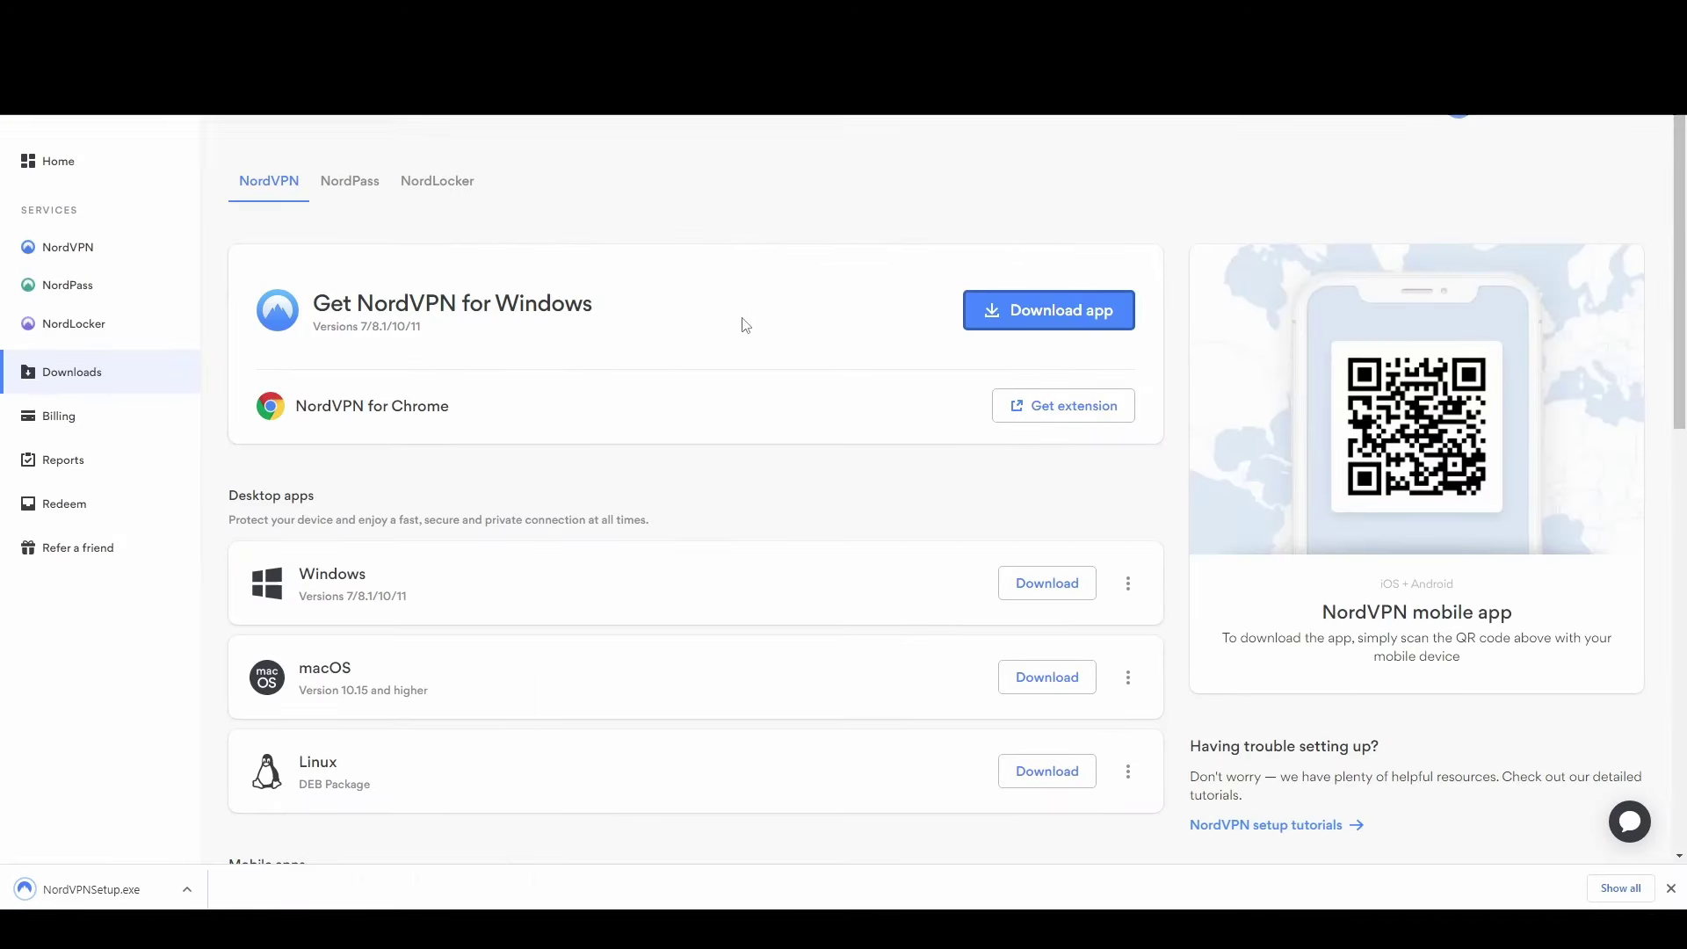
- Run NordVPNSetup.exe, skip the browser extension, and finish installing NordVPN
key(Return)
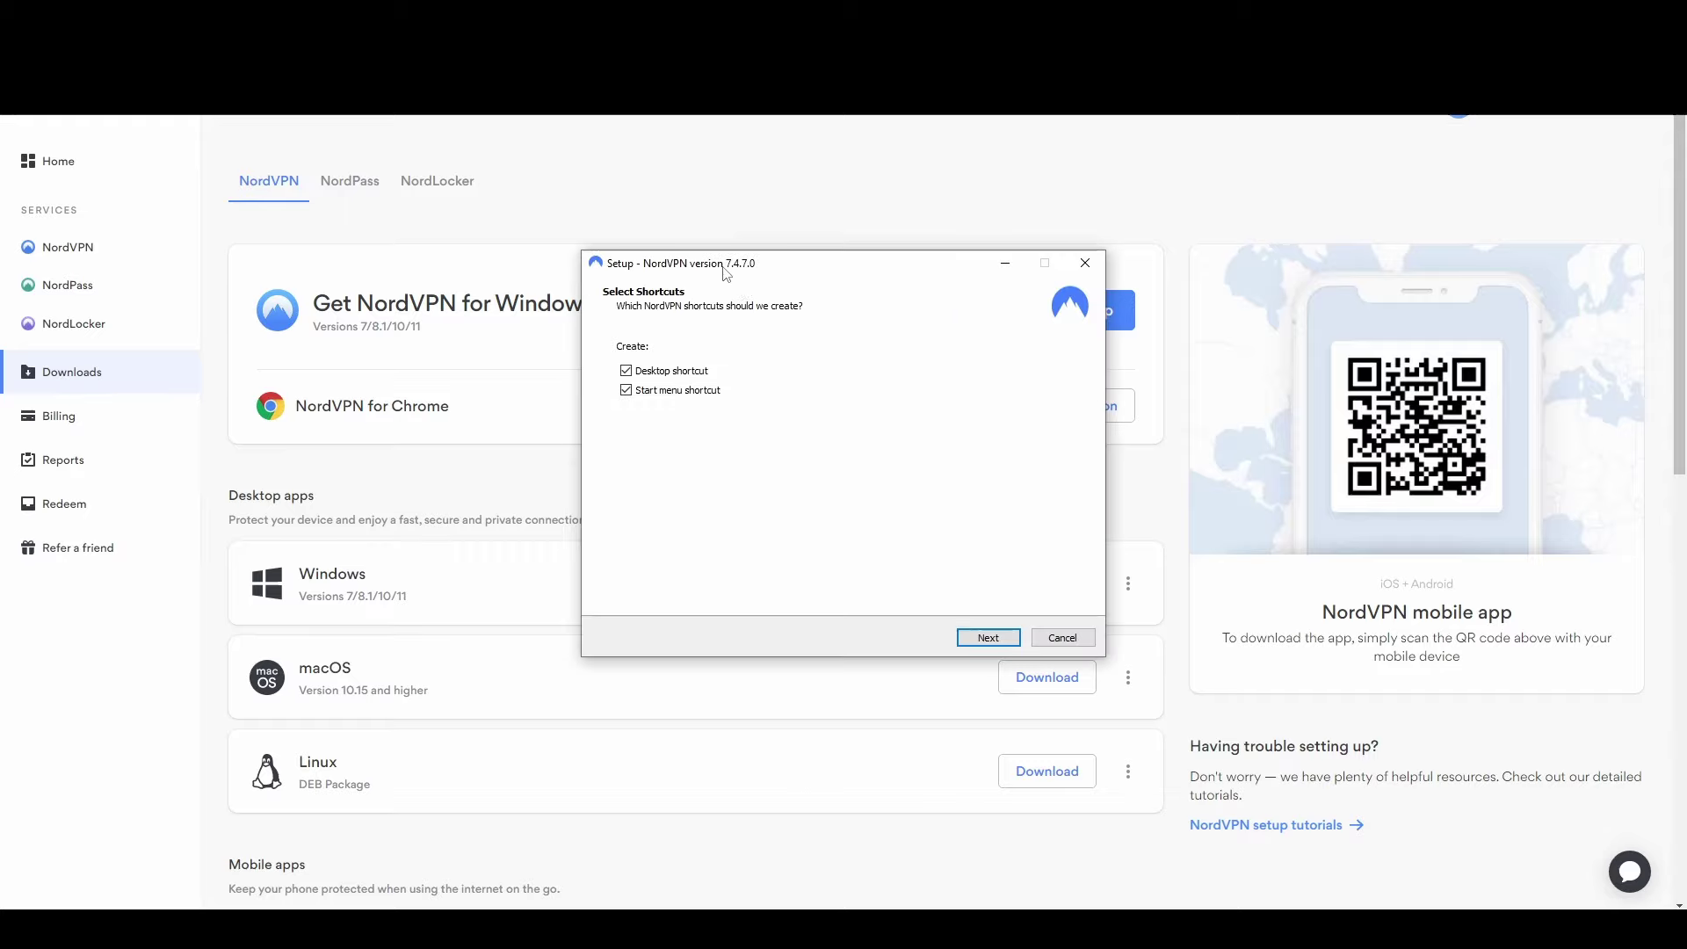
click(986, 638)
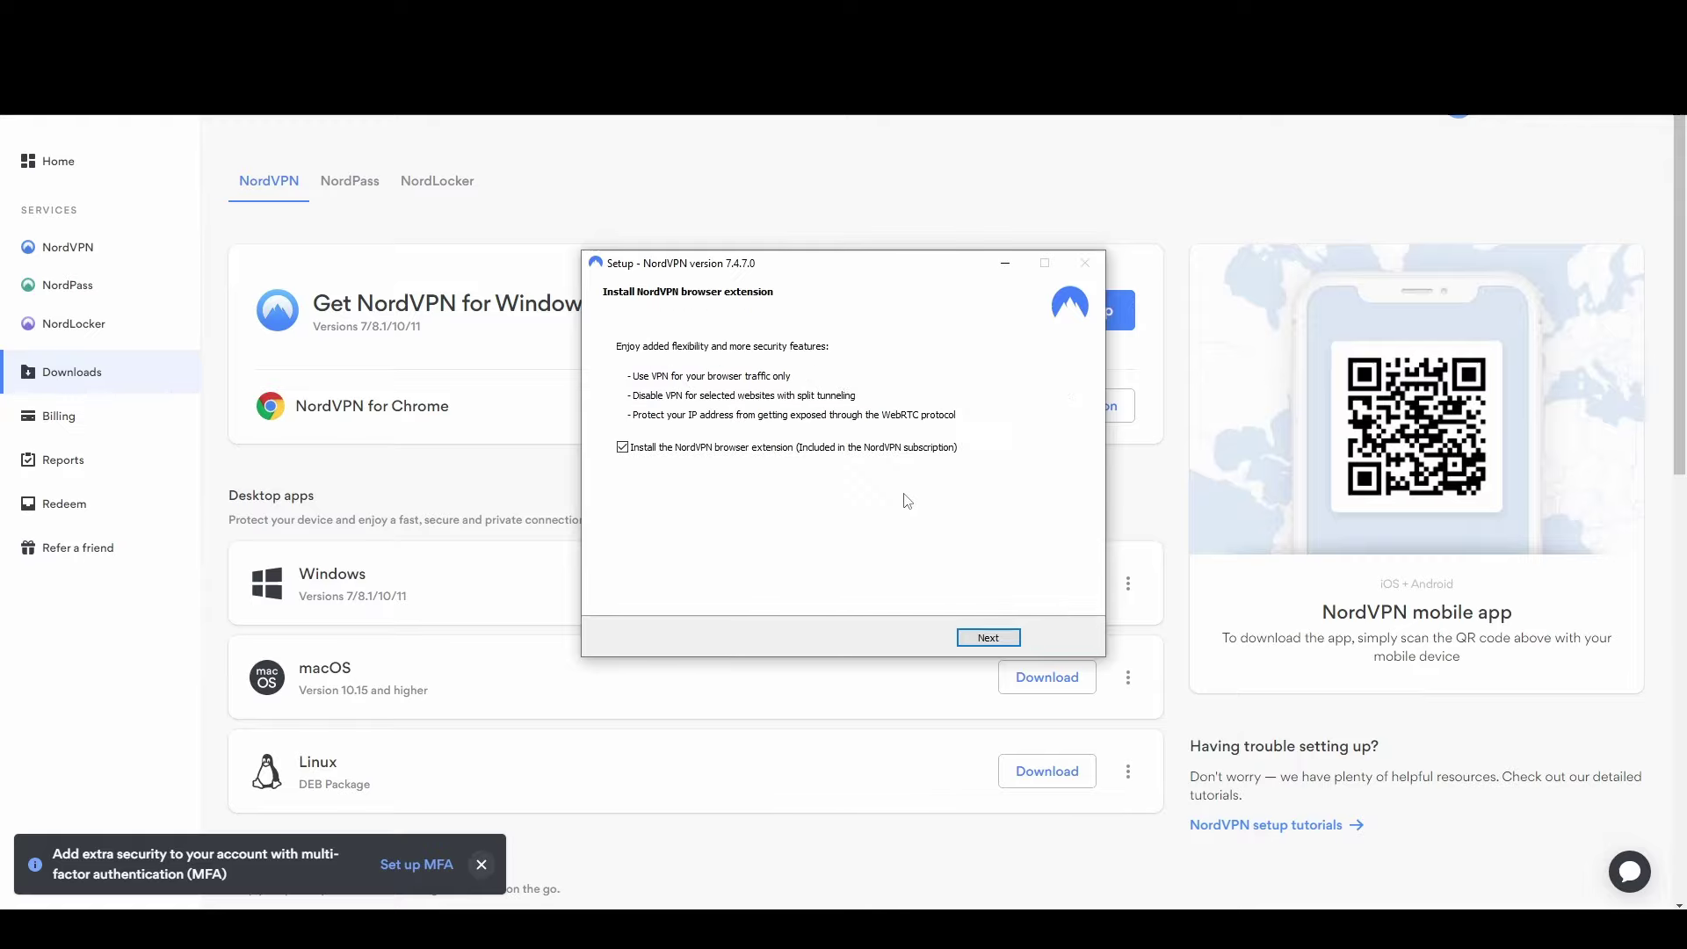
click(757, 449)
click(987, 638)
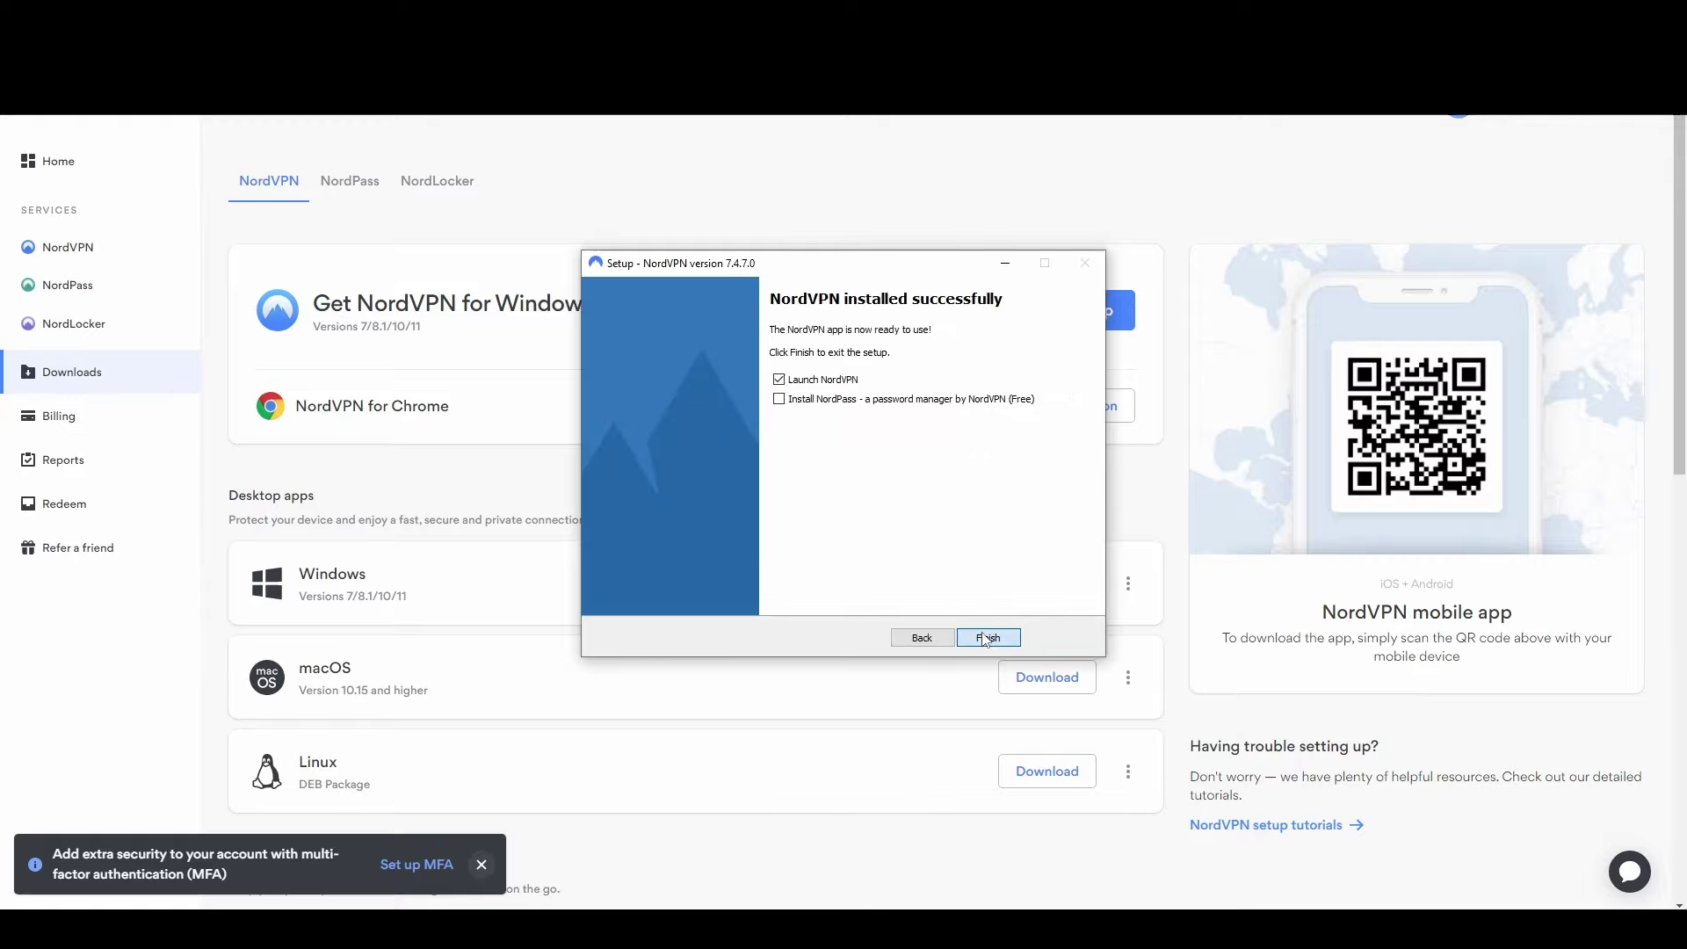
click(987, 637)
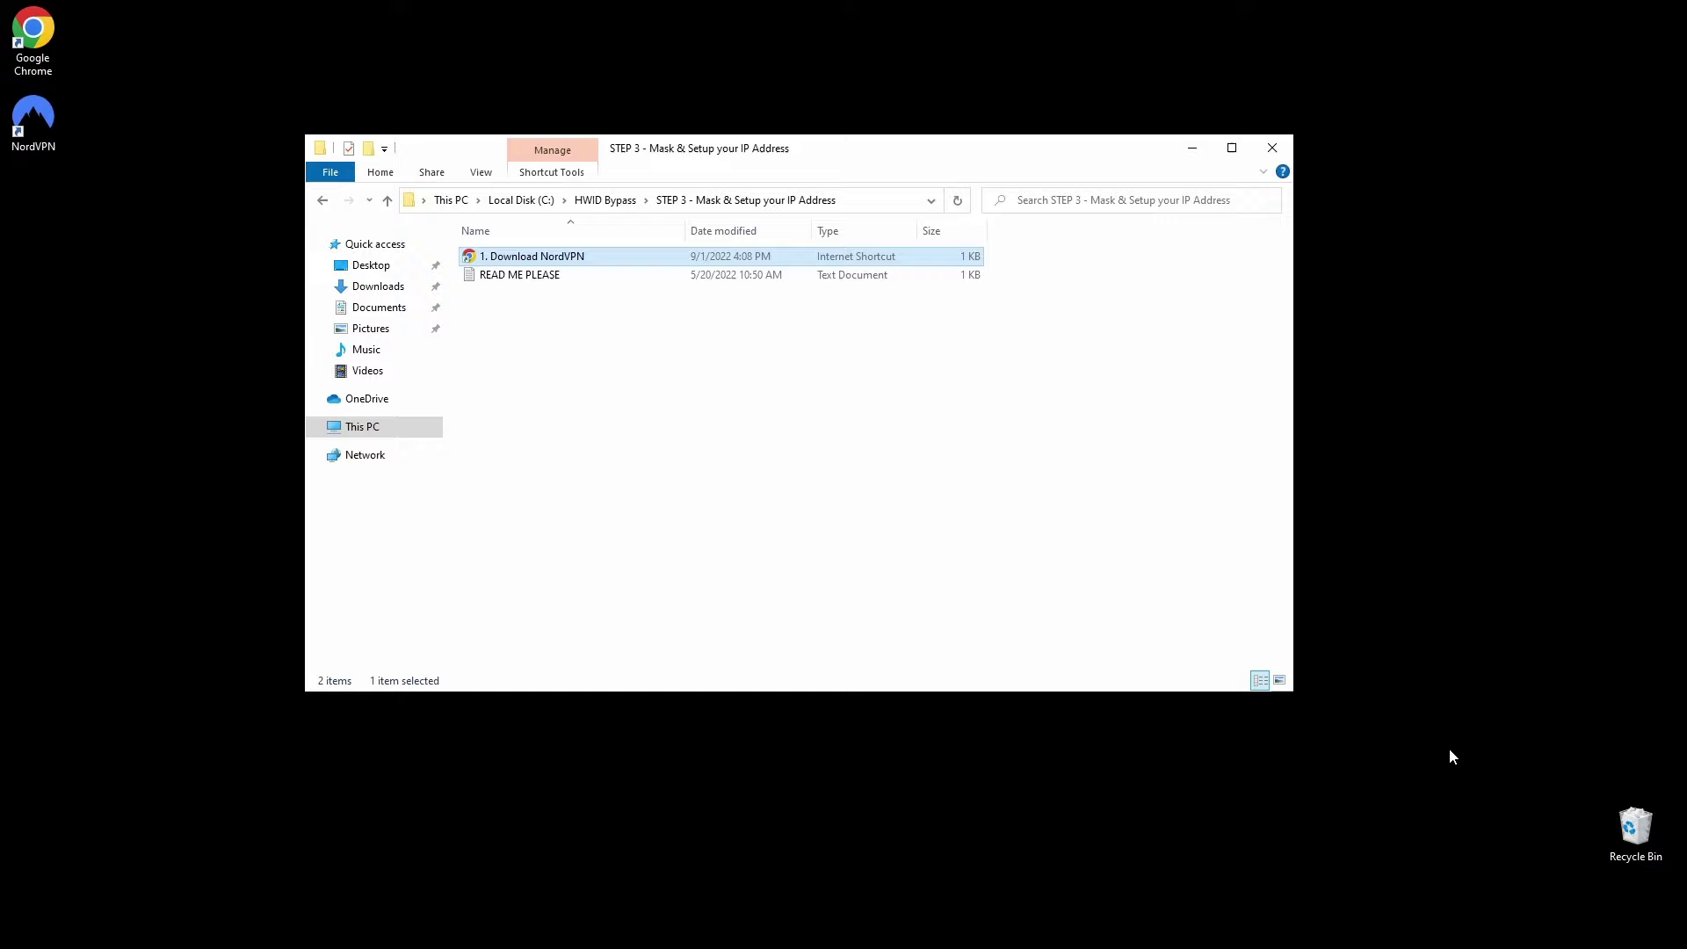
- Log in to the NordVPN app and turn on dark mode
click(325, 200)
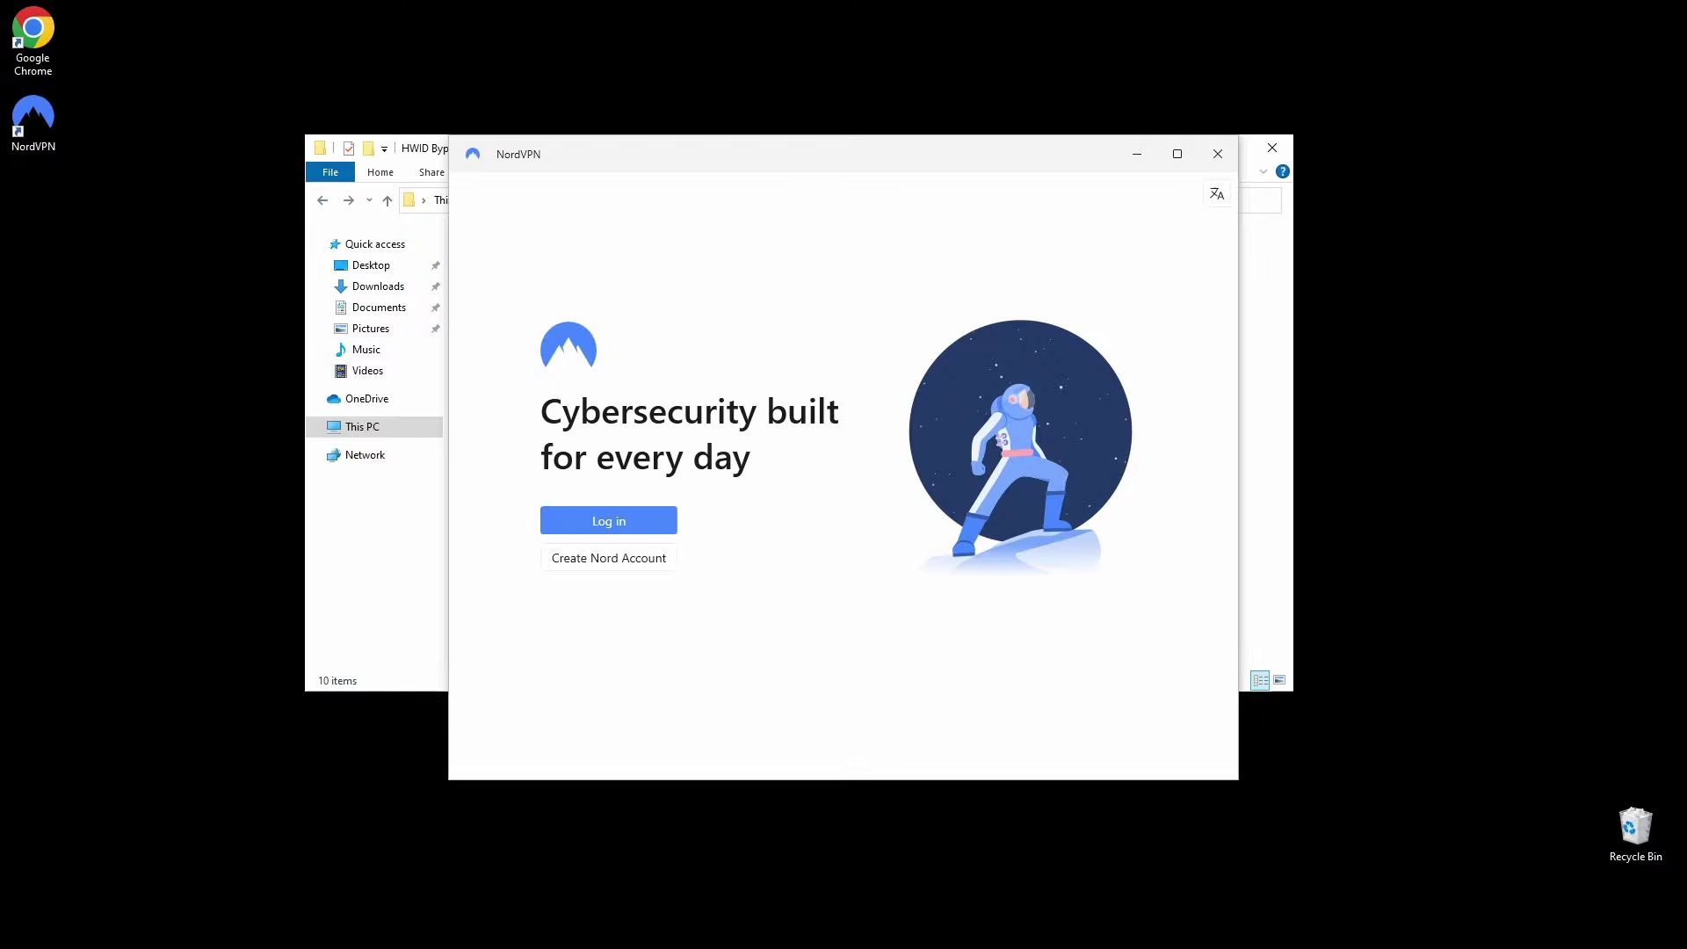
click(641, 523)
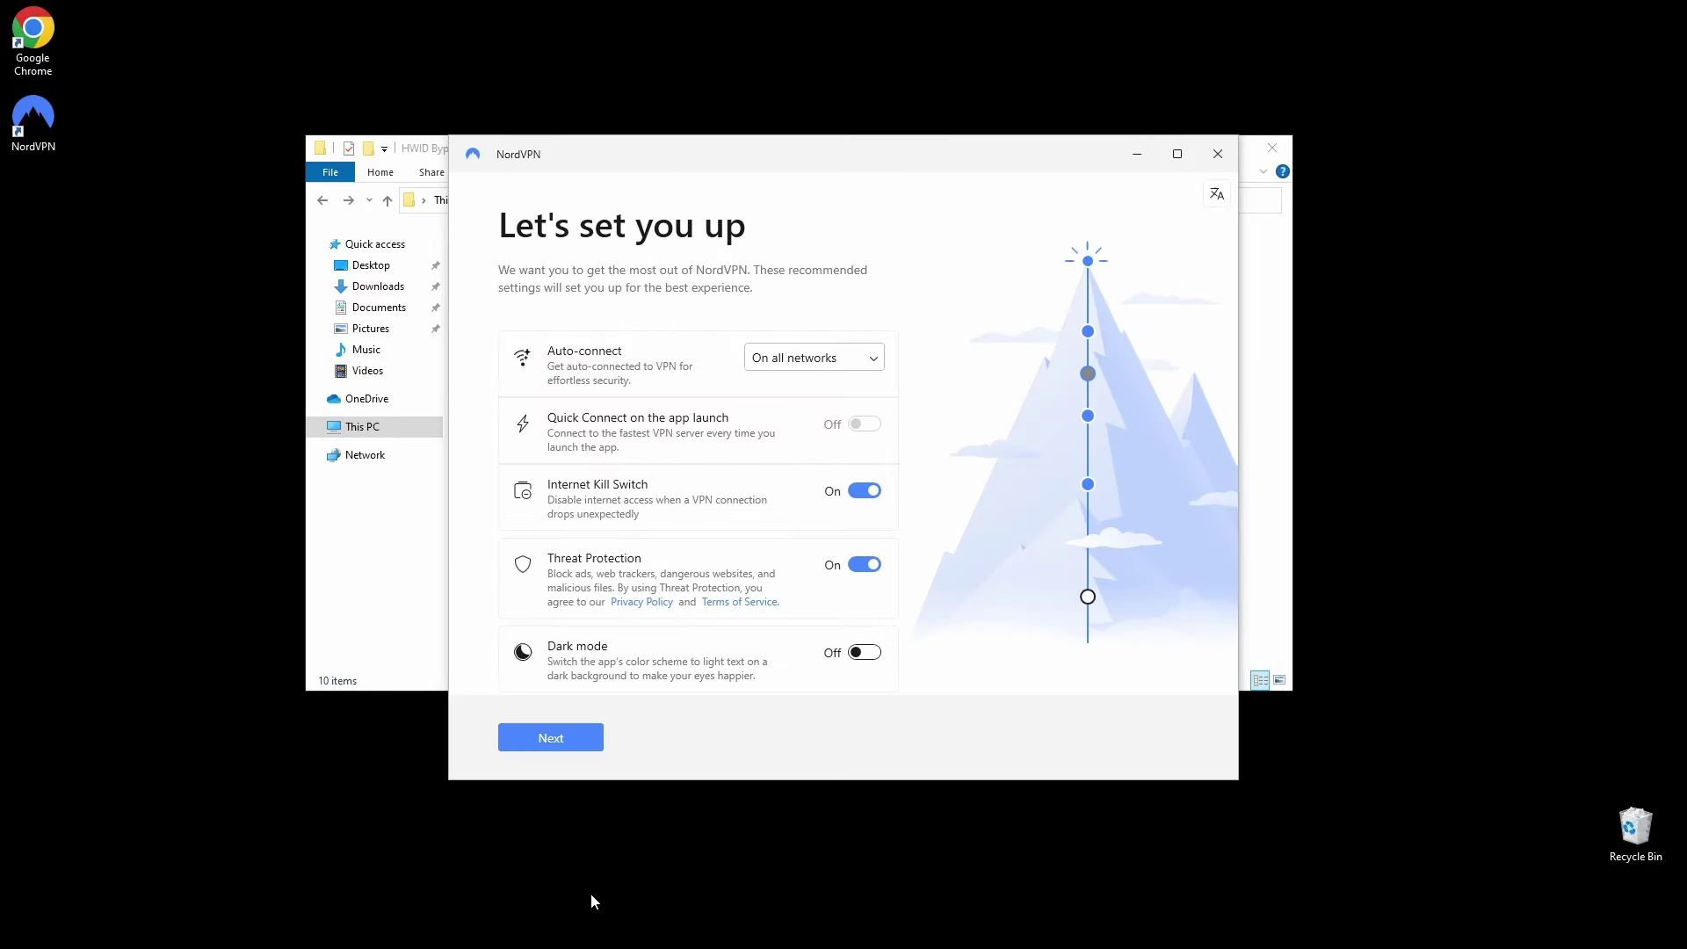
click(859, 656)
- Set auto-connect to Never, turn off Kill Switch and Threat Protection, and finish setup
click(795, 362)
click(793, 364)
click(693, 340)
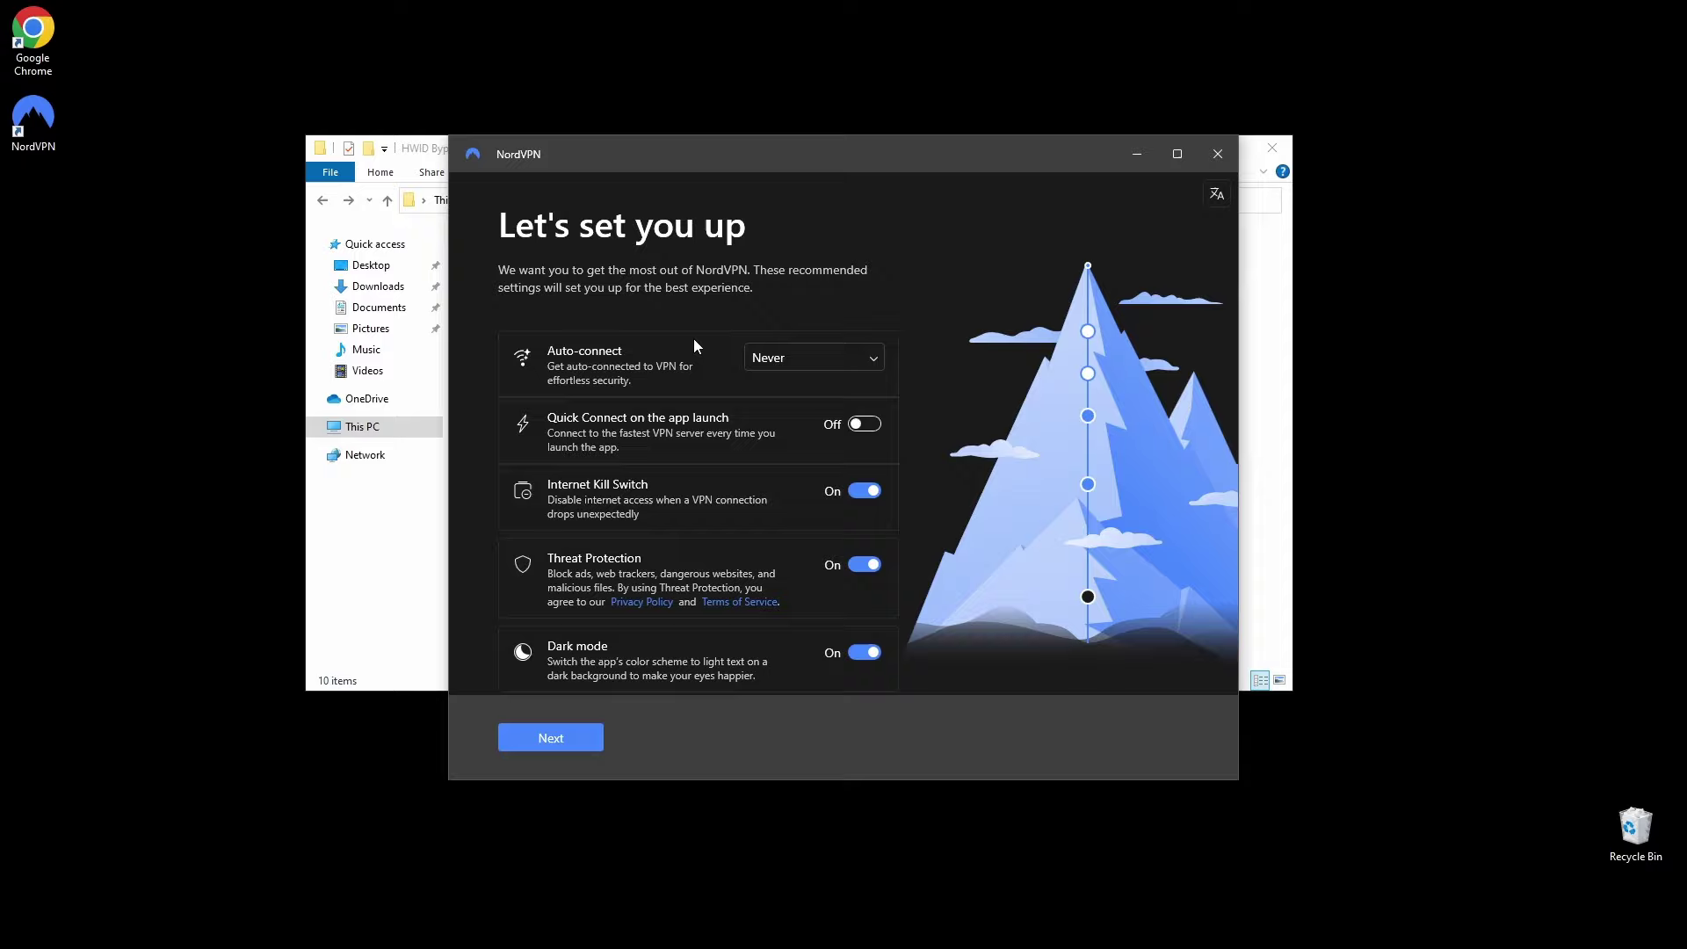
click(866, 494)
click(865, 565)
click(551, 737)
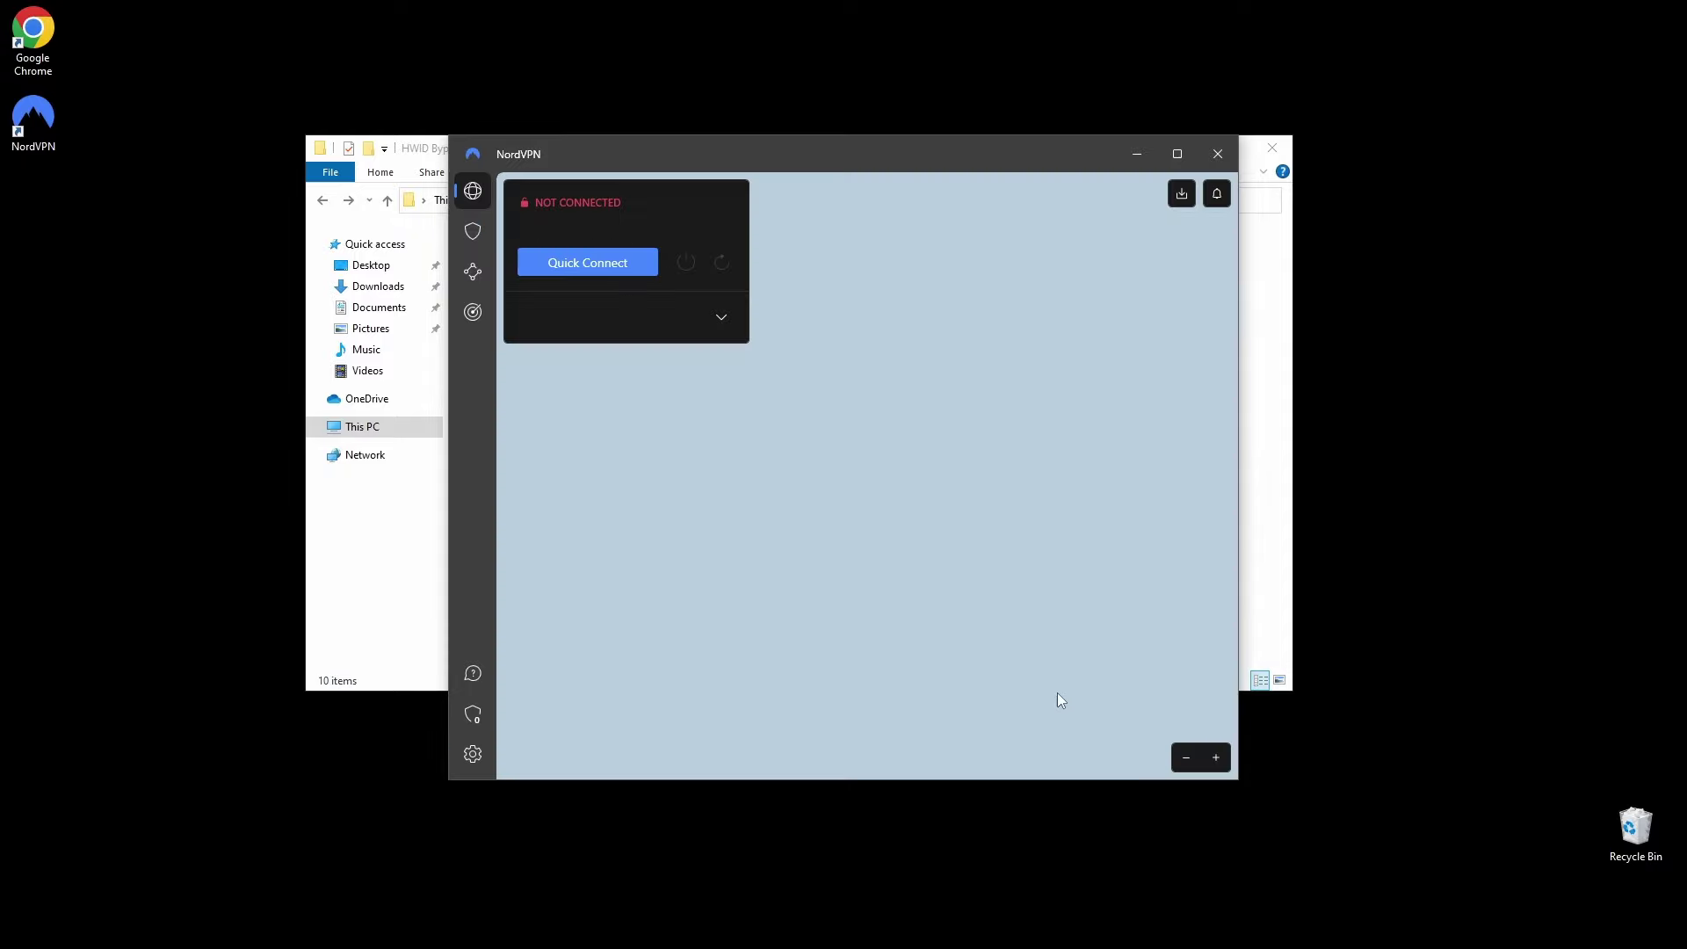
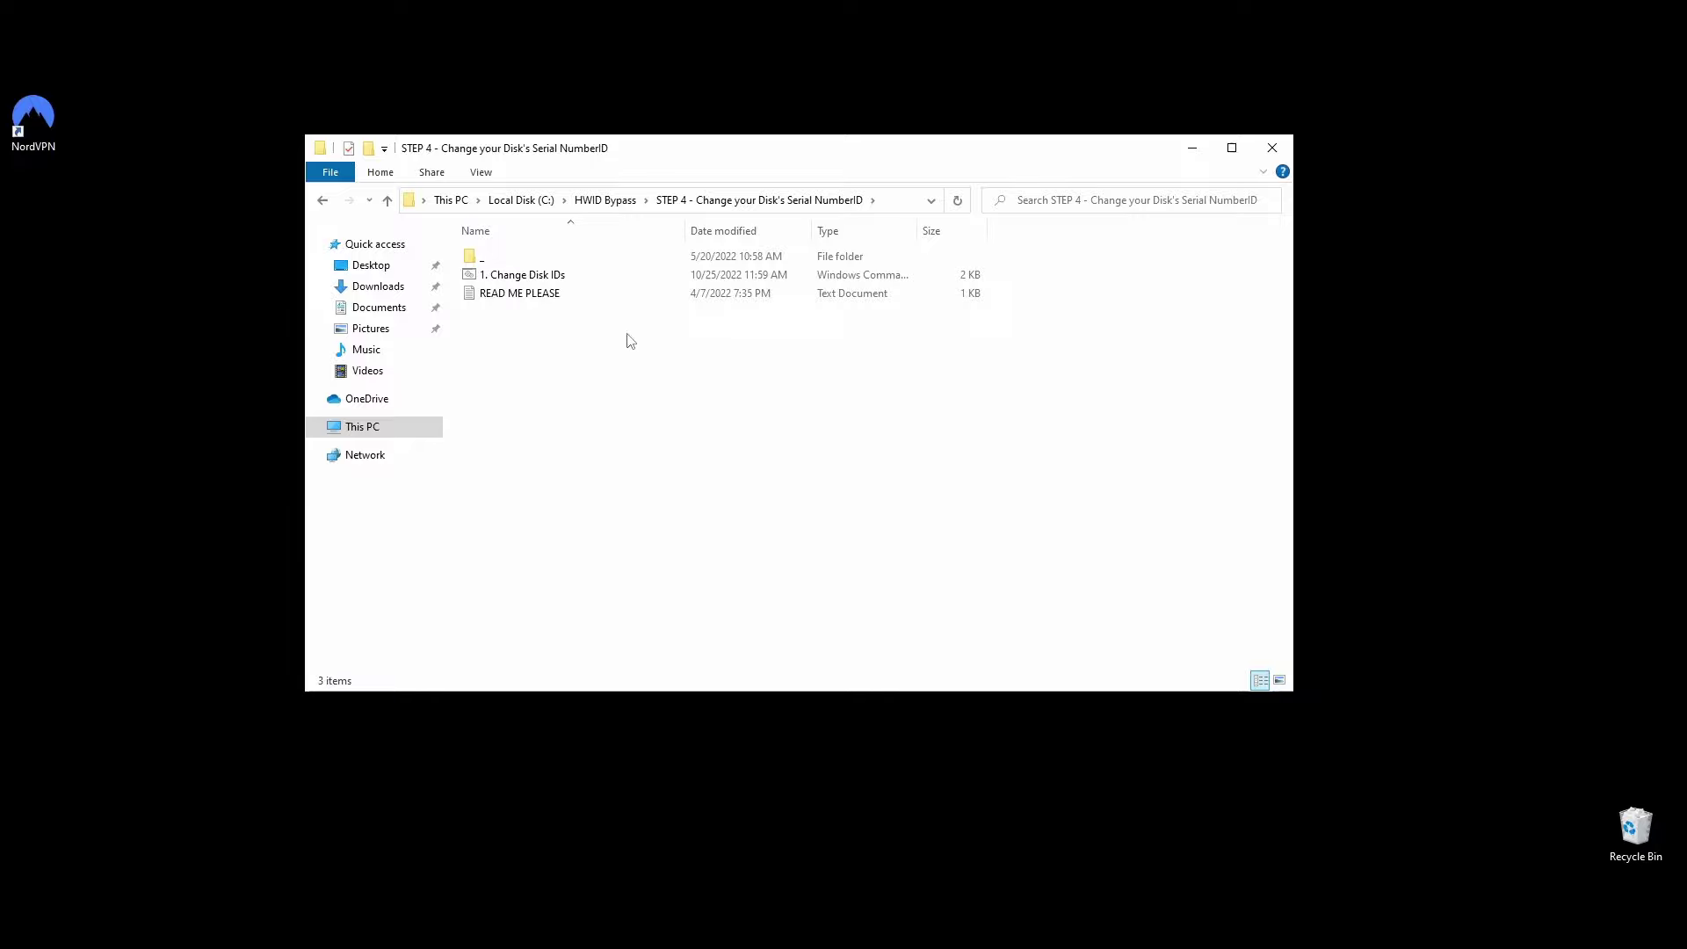
- Launch the '1. Change Disk IDs' script as administrator and centre its console window
right_click(542, 280)
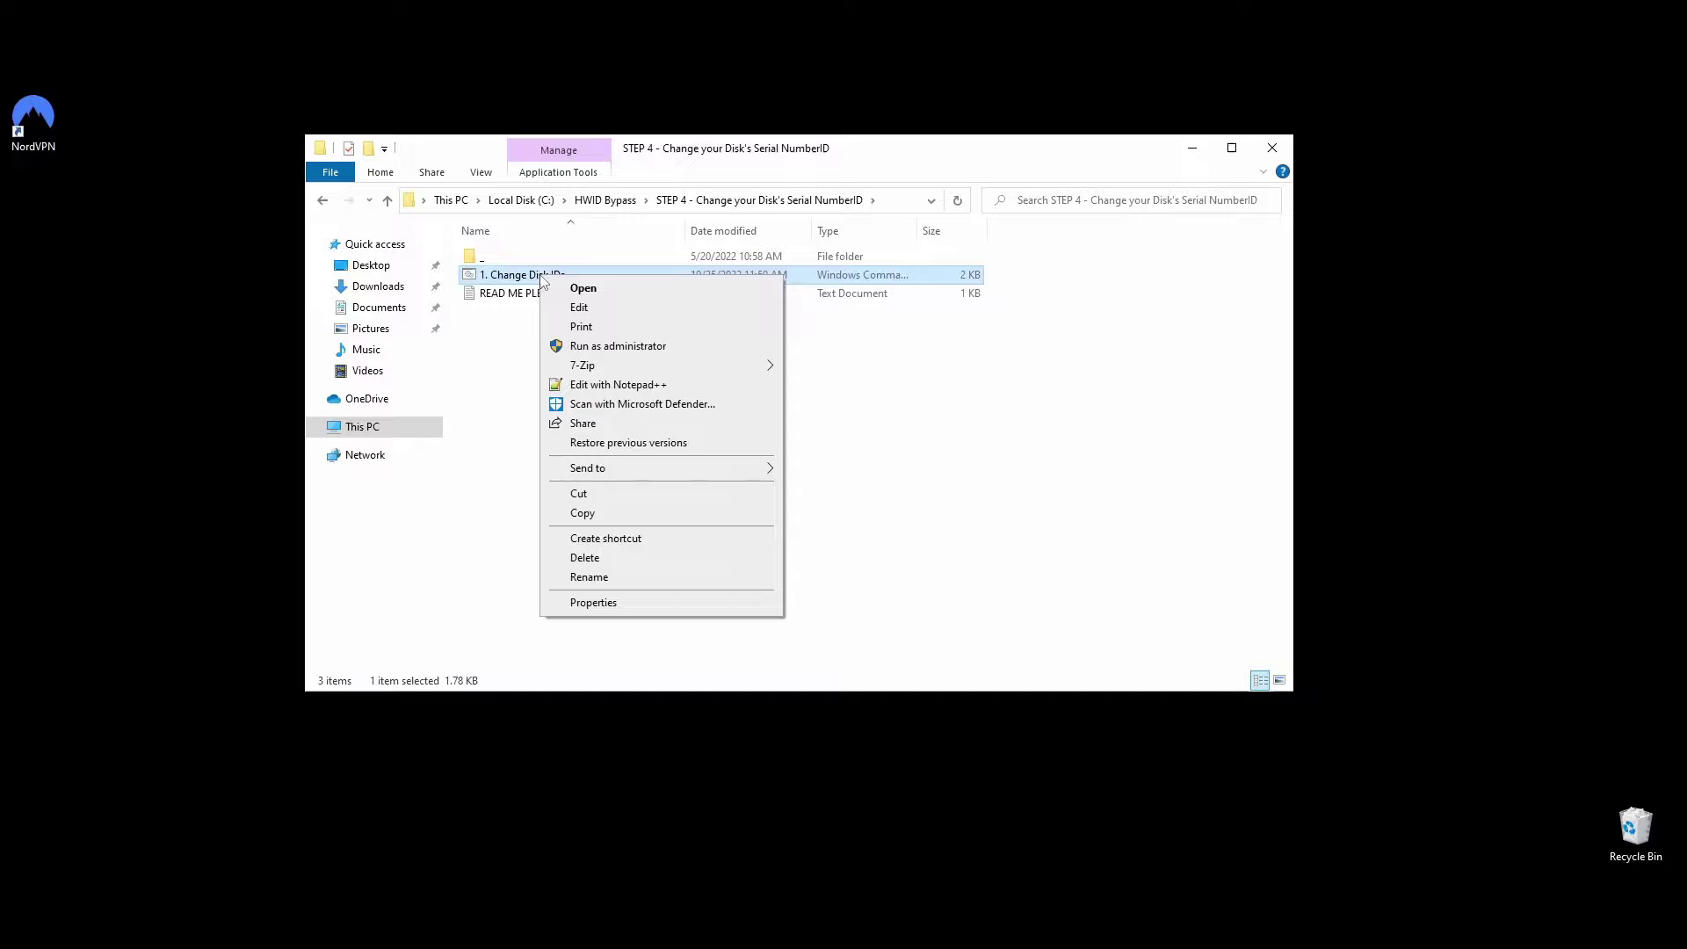
click(603, 347)
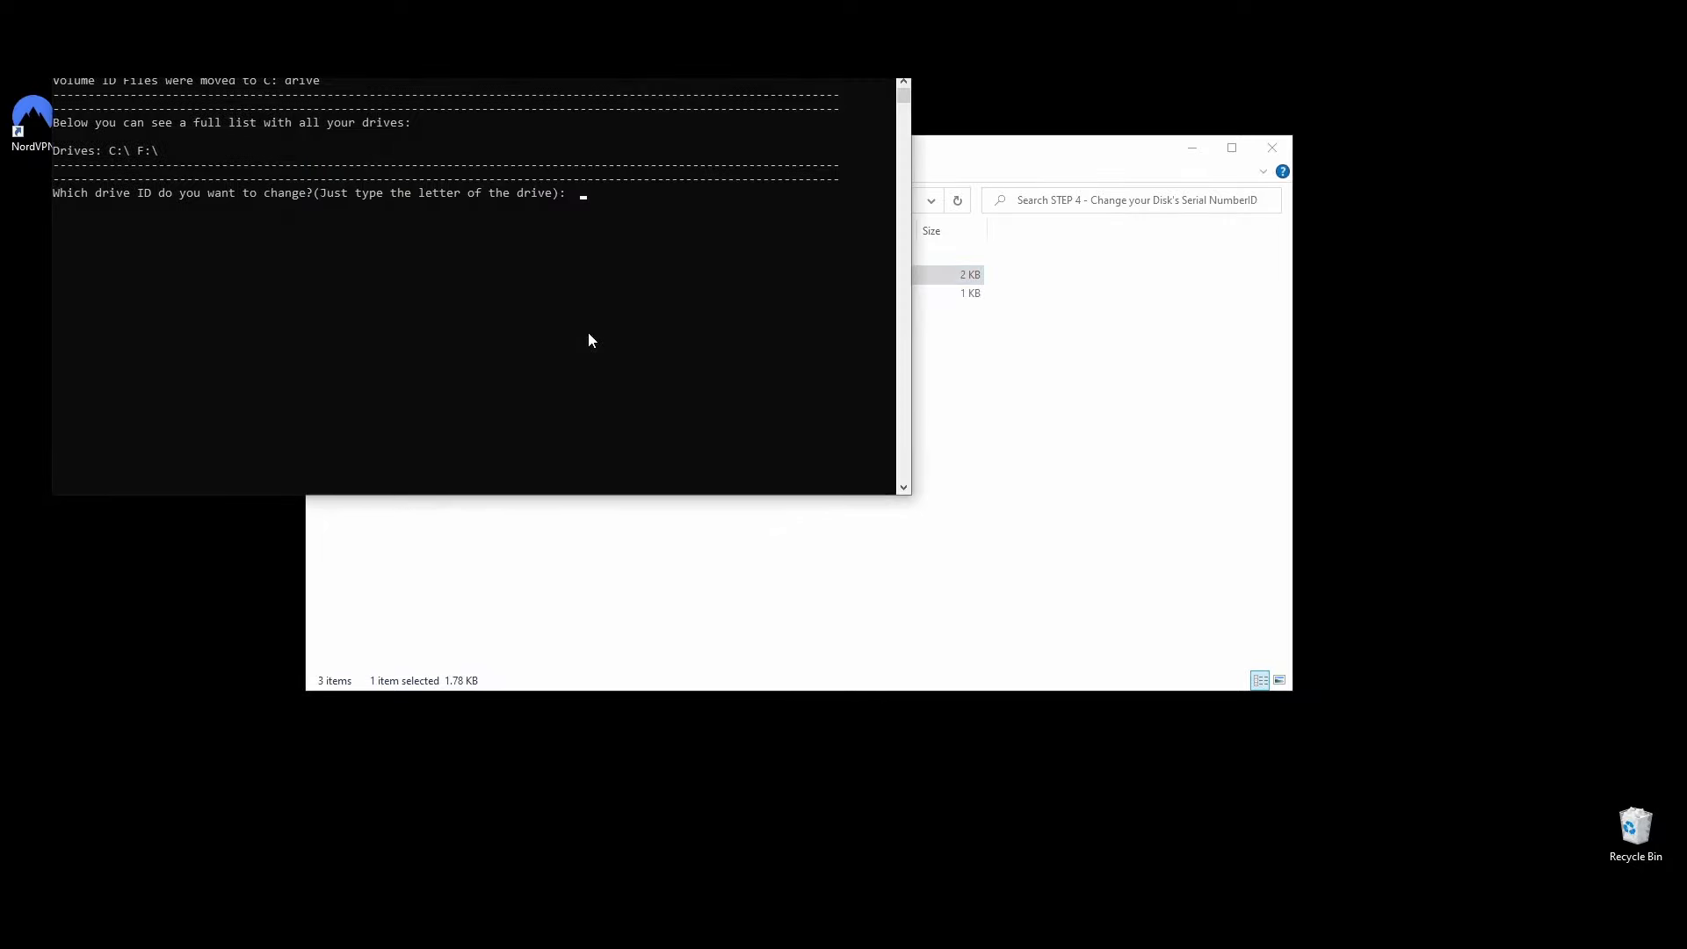
drag(429, 80, 718, 226)
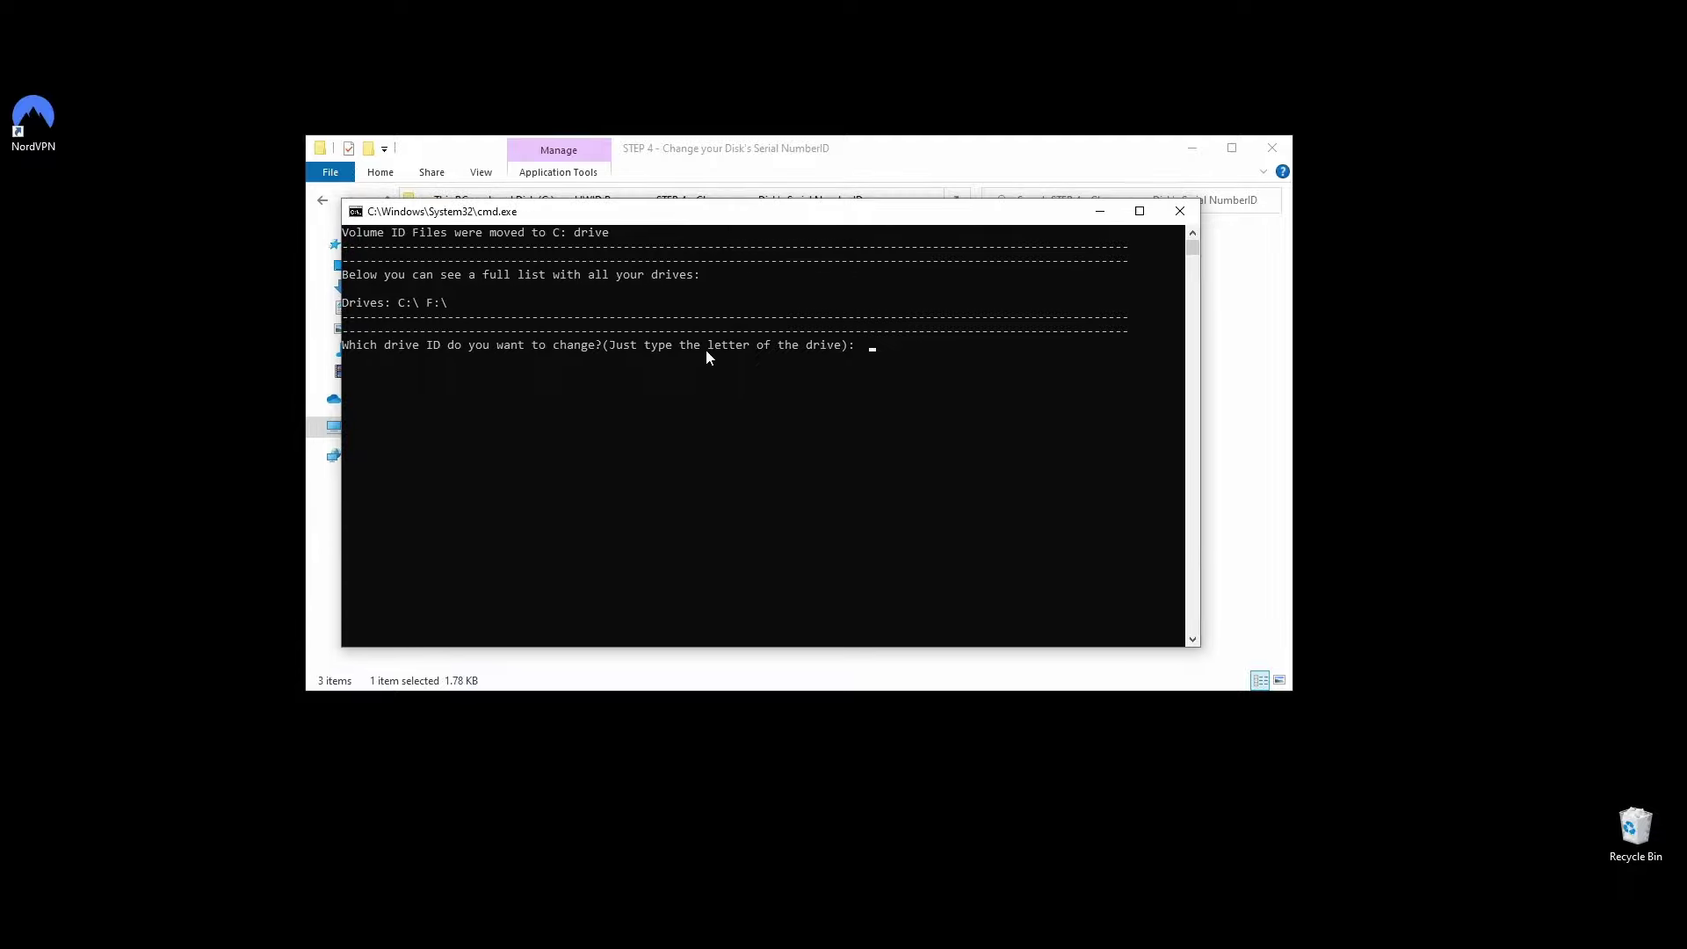
click(703, 157)
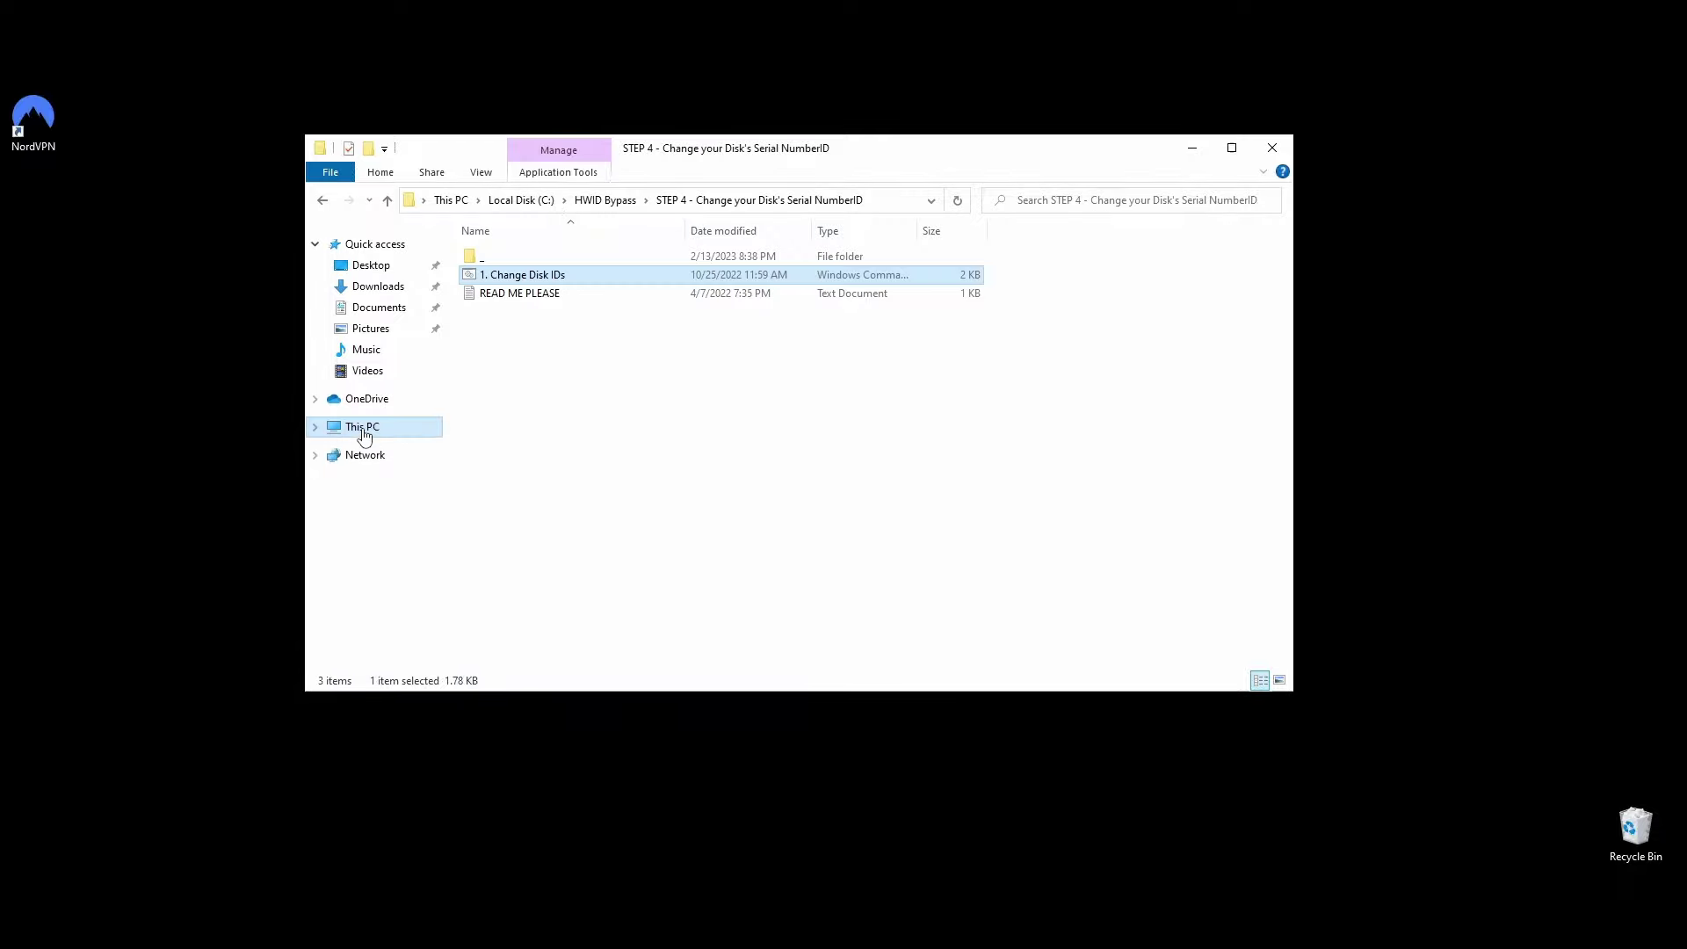
click(361, 427)
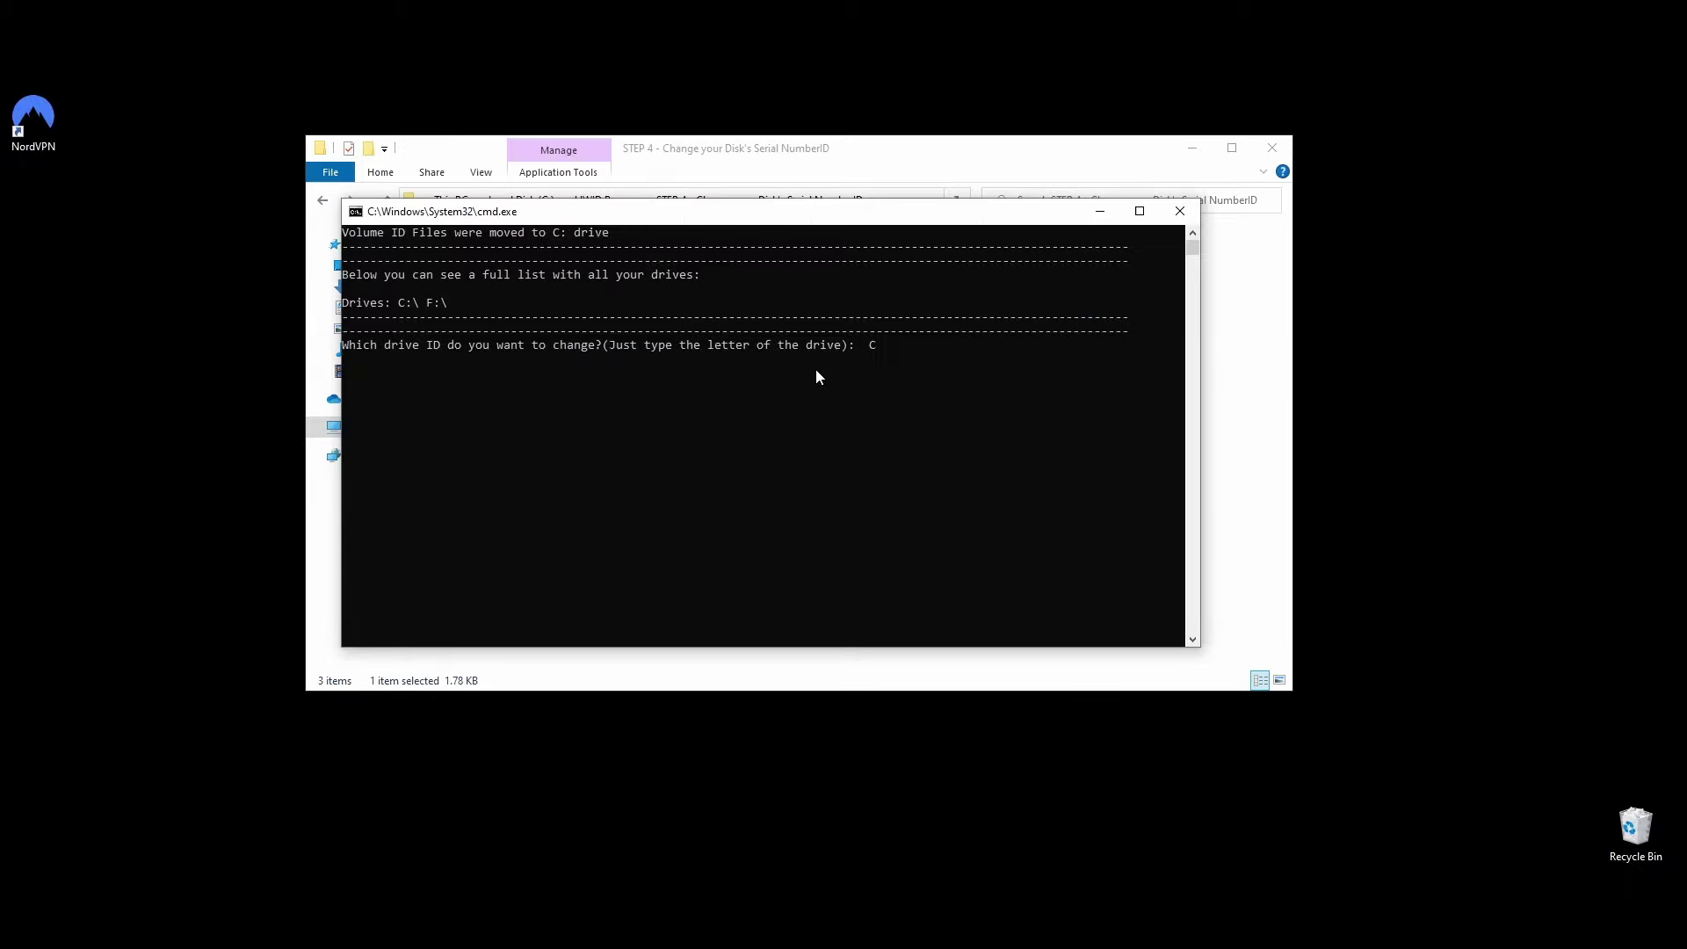
- Target drive C and accept the Sysinternals VolumeId license, changing its serial to 79FB-6C37
key(Return)
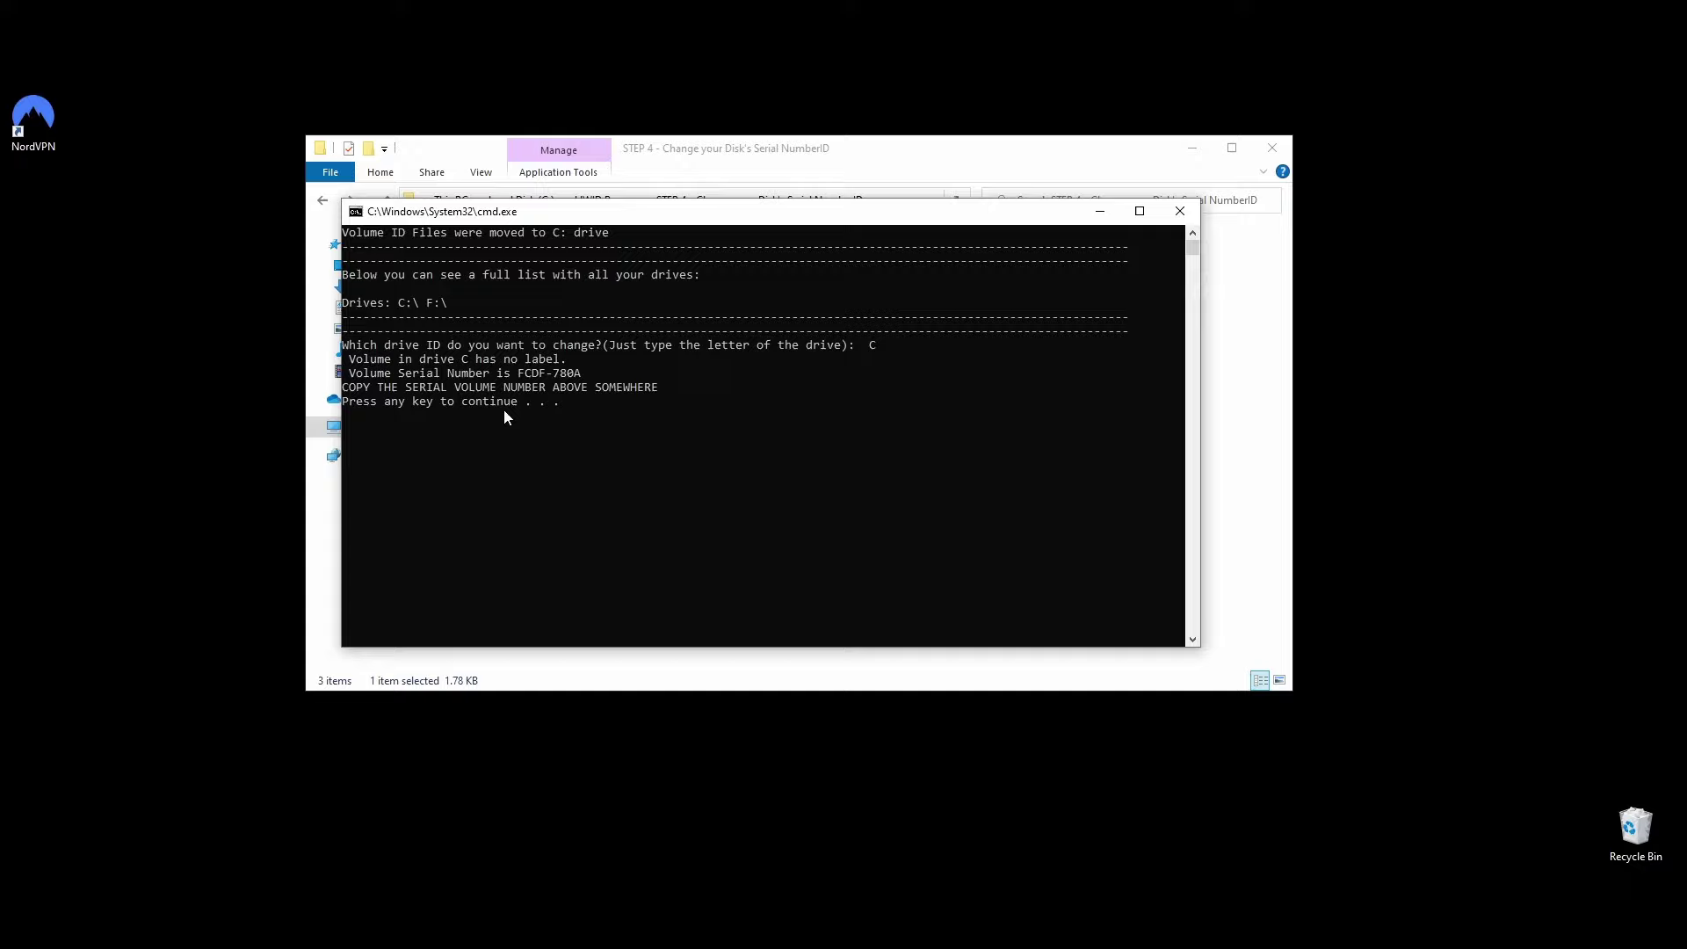
key(Return)
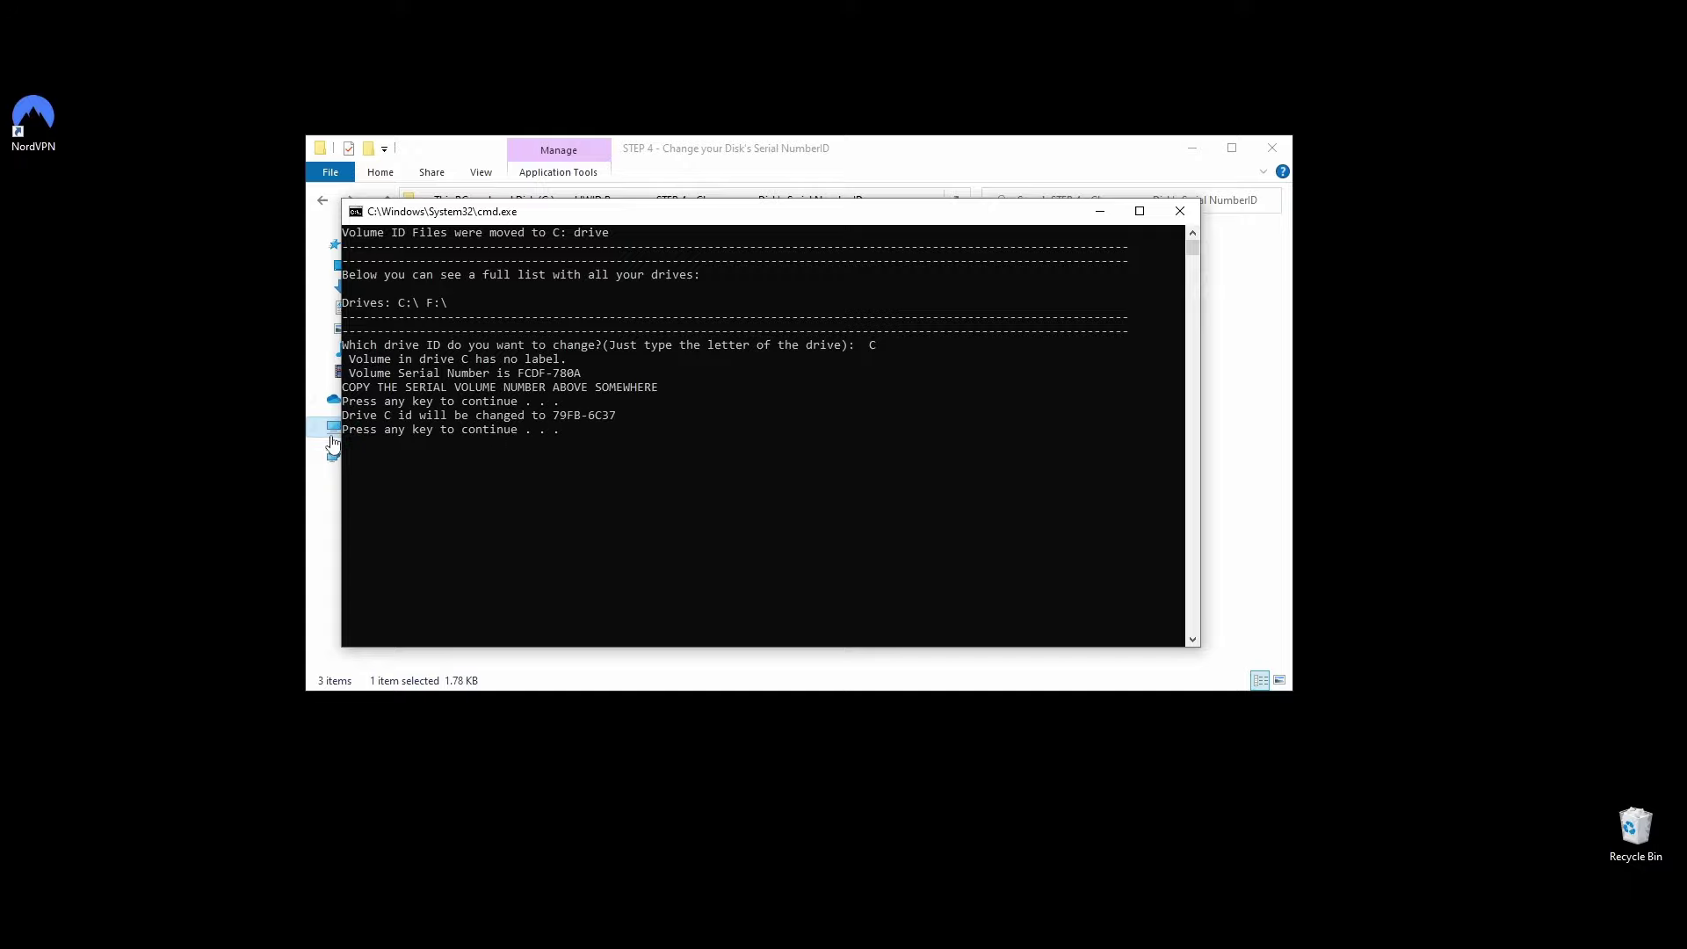
drag(346, 432, 499, 434)
click(604, 435)
key(Return)
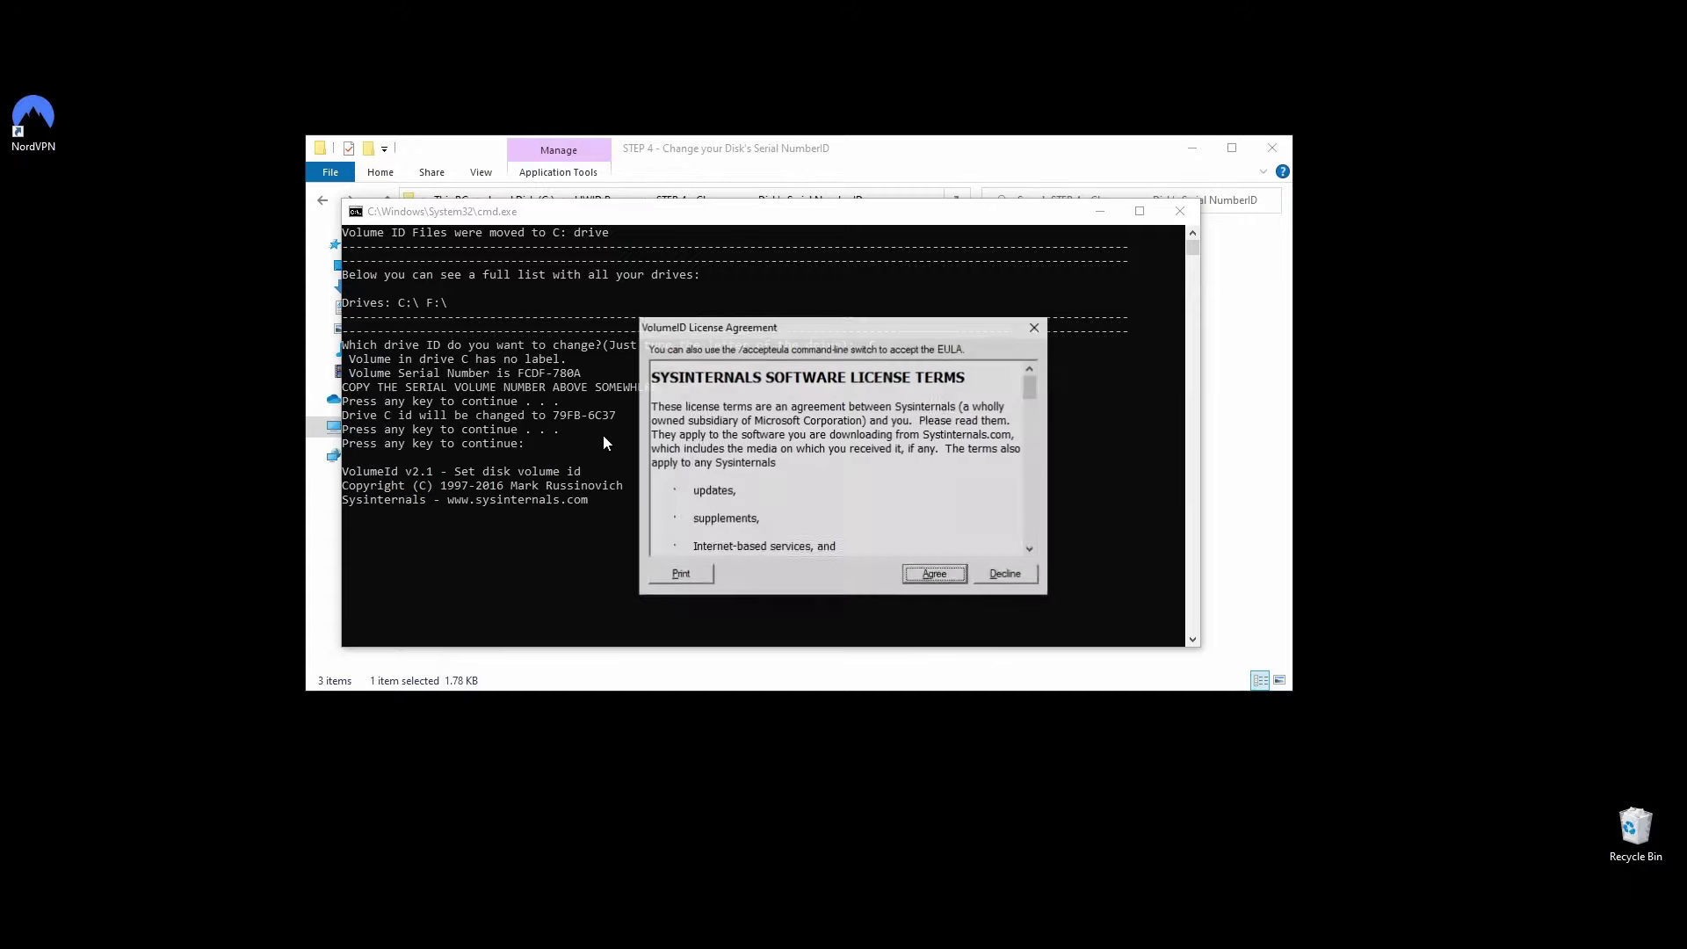
click(923, 575)
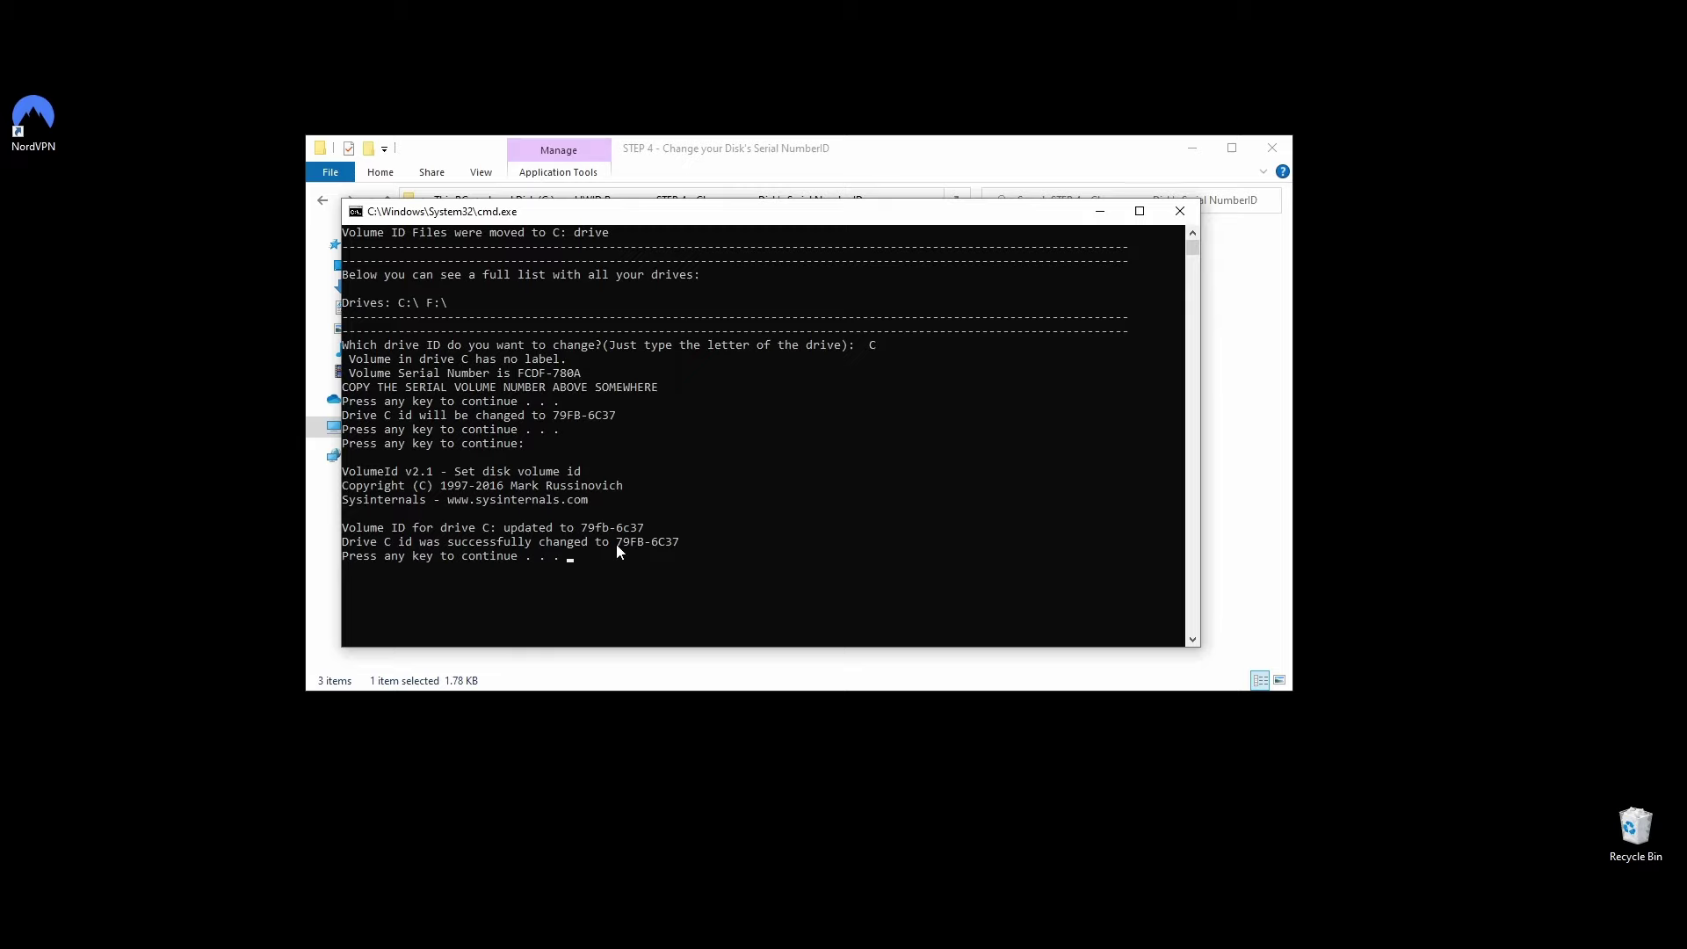
- Close the finished disk-ID console and go back up to the HWID Bypass folder
key(Return)
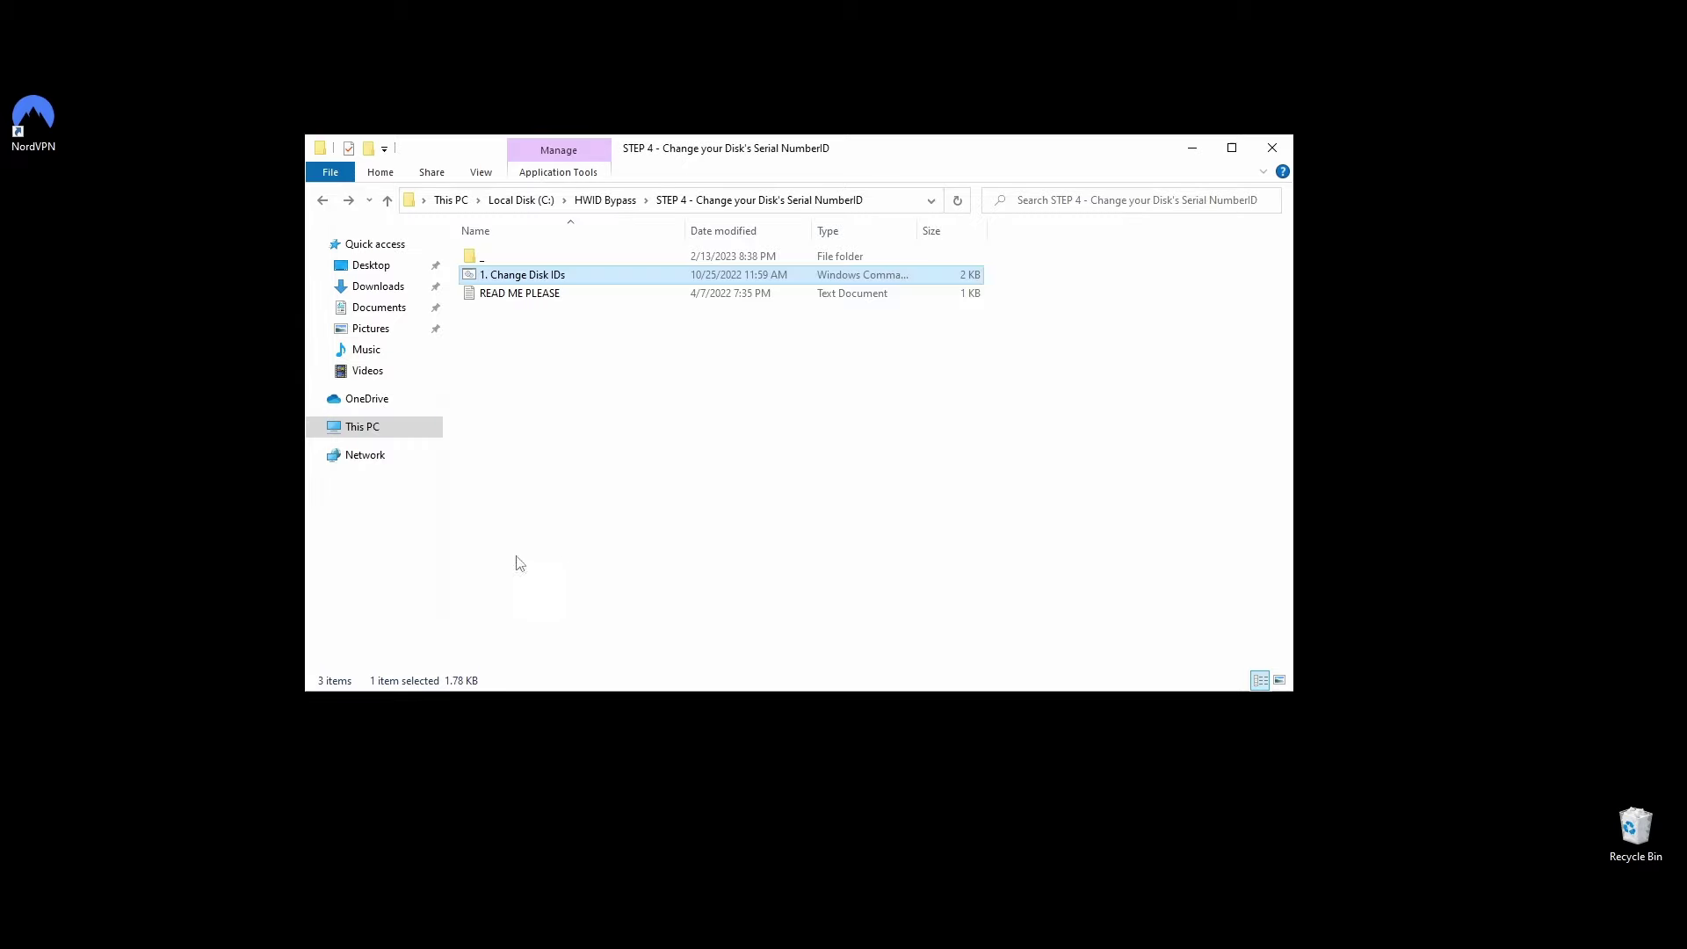
click(933, 484)
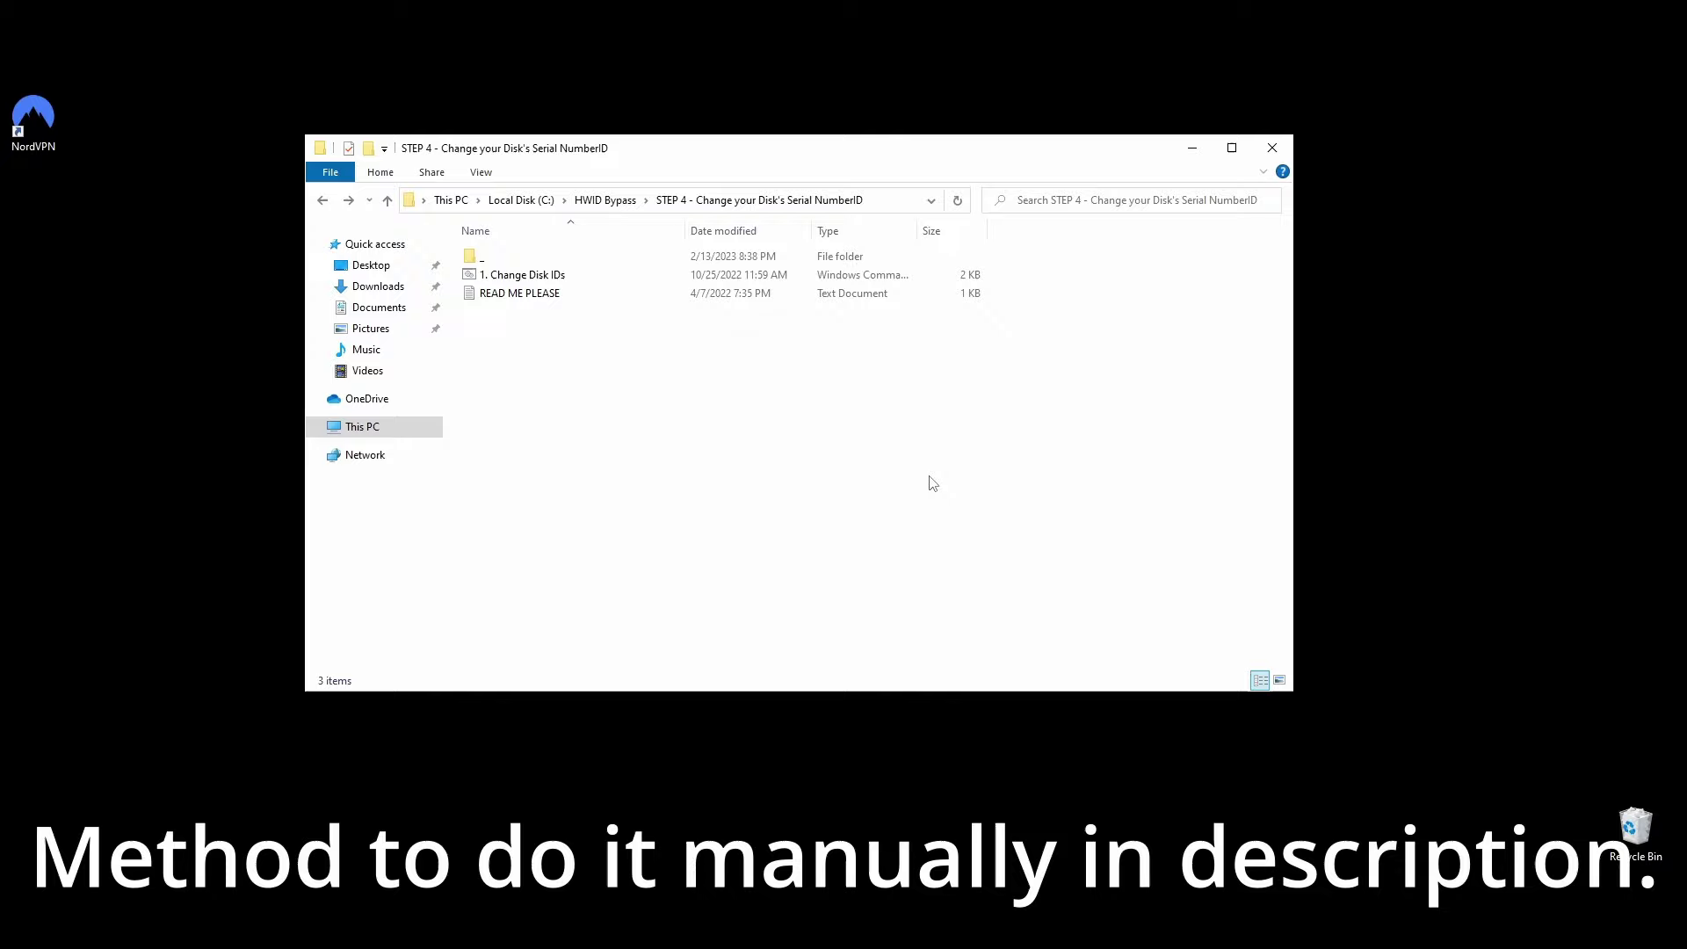
click(323, 201)
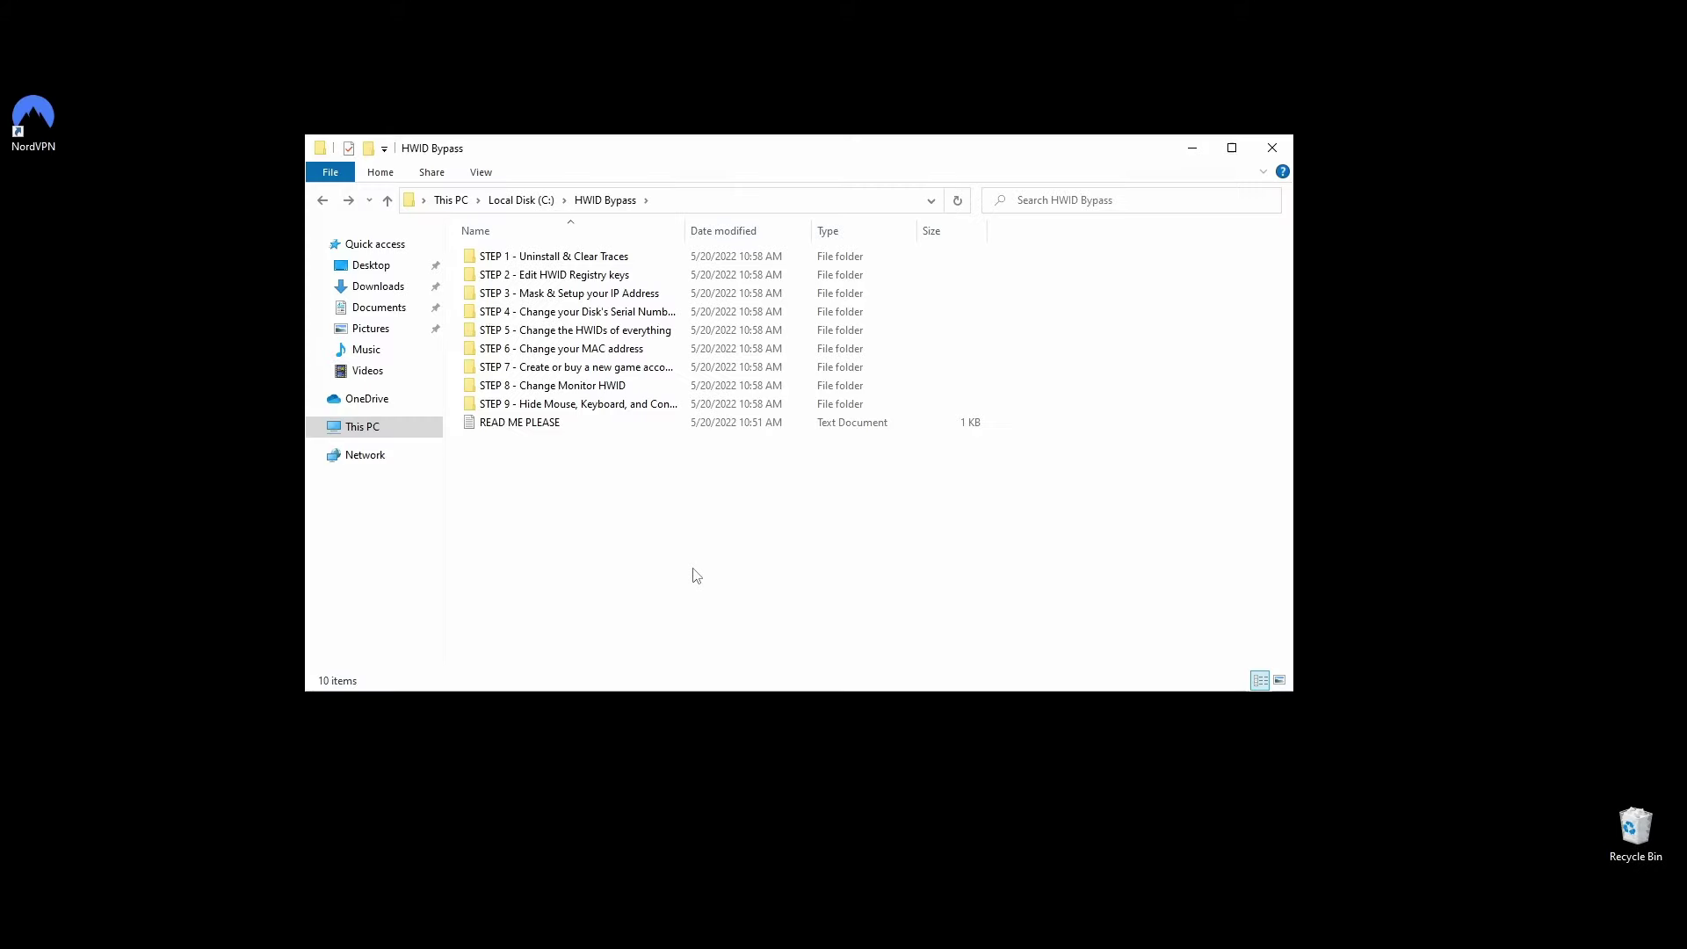
- Run STEP 5's '1. Change ALL HWIDs' script as administrator to change the CS, BS and SS IDs
double_click(577, 332)
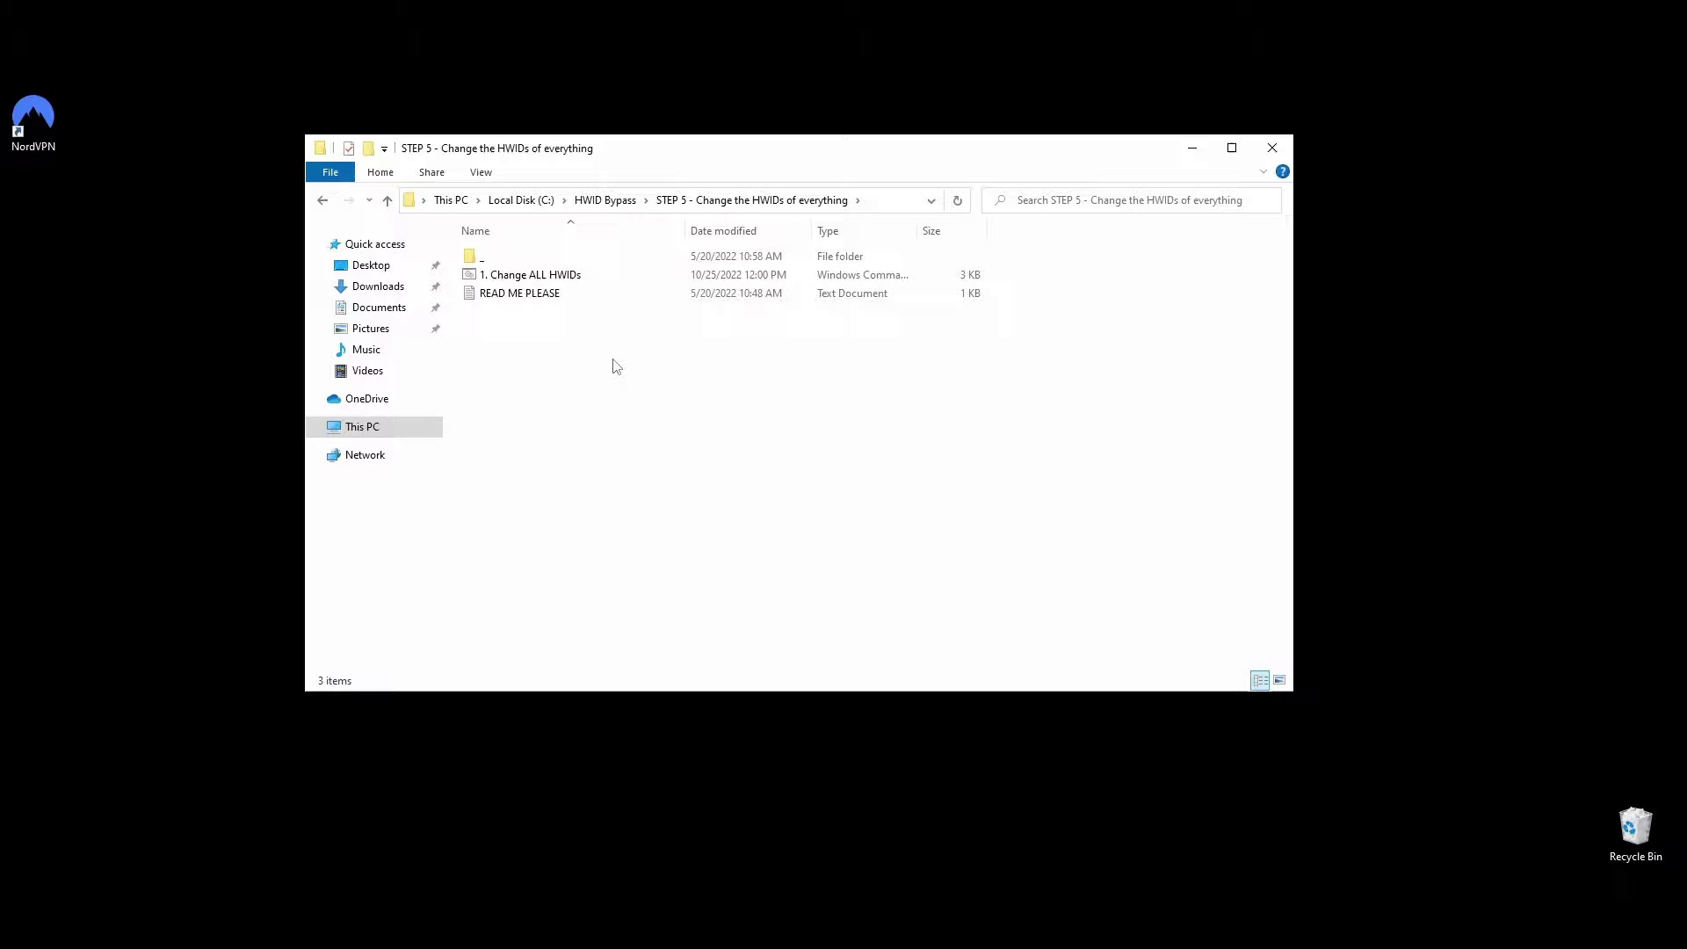
right_click(538, 278)
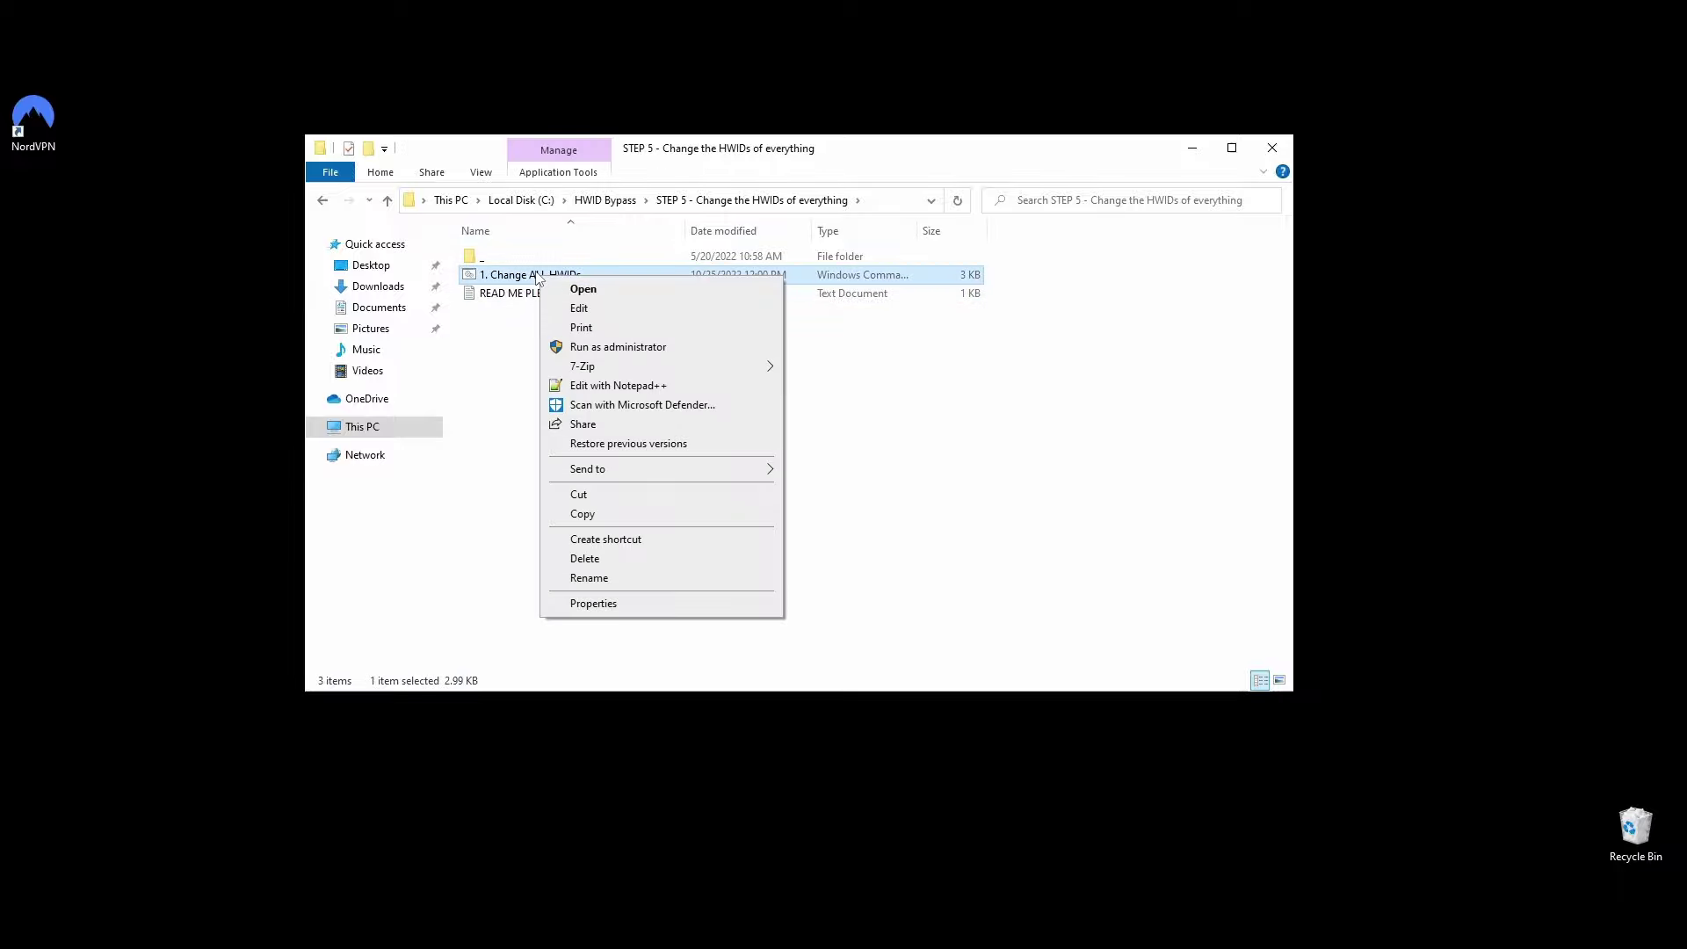
click(606, 347)
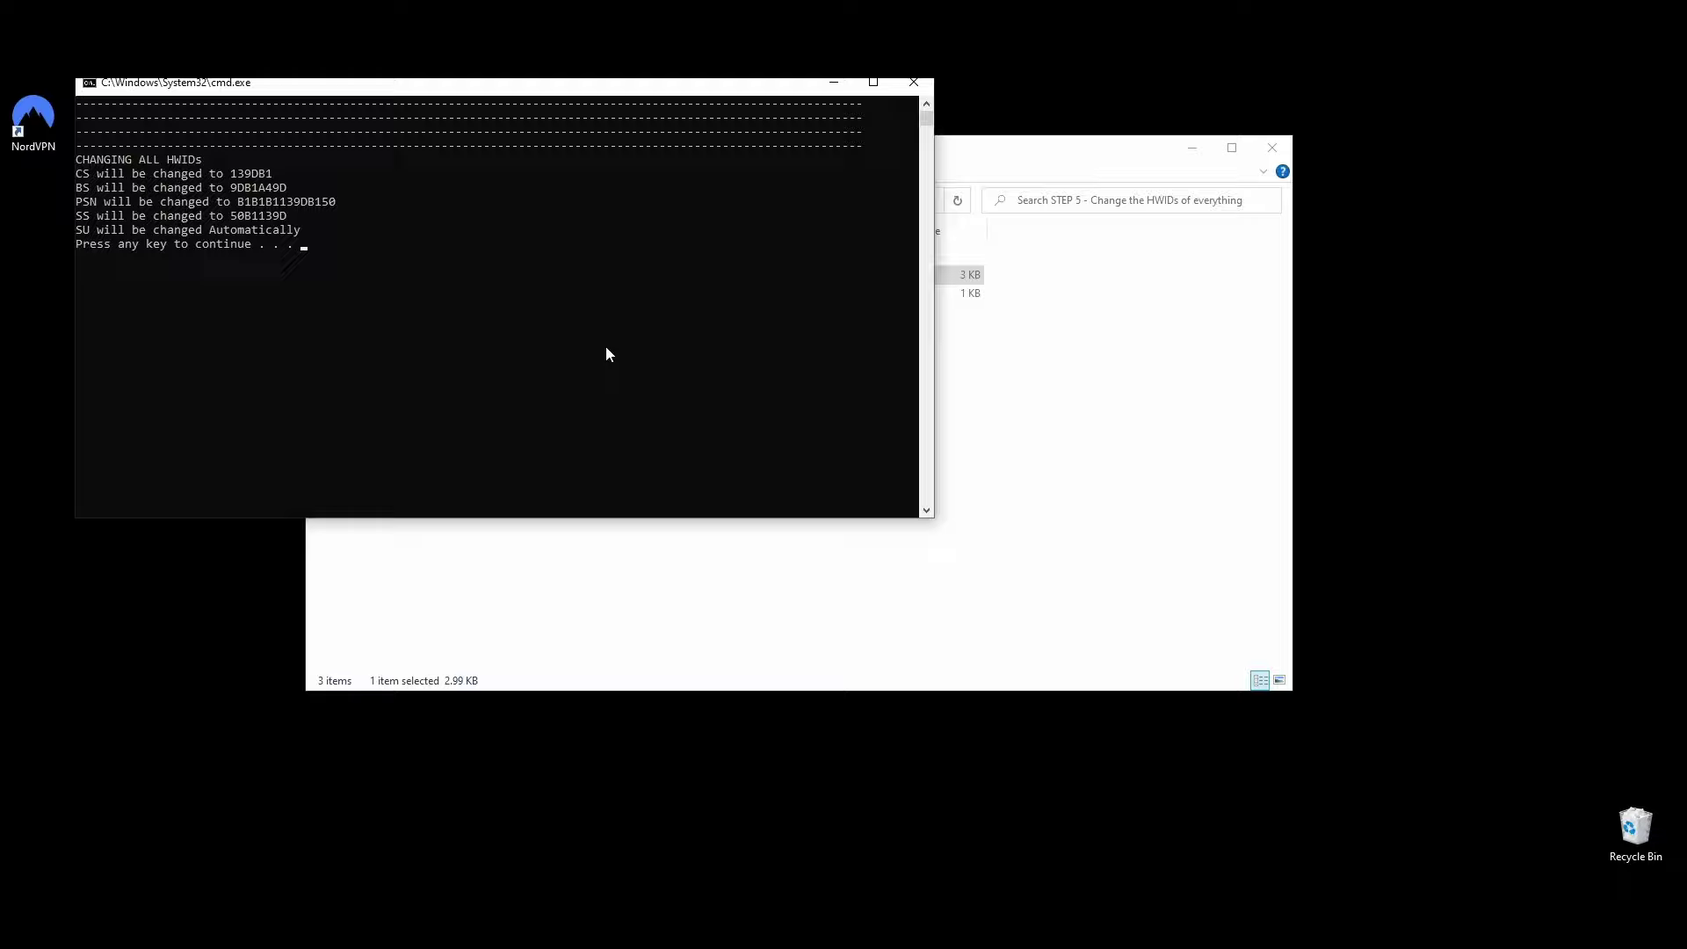
drag(498, 92, 798, 184)
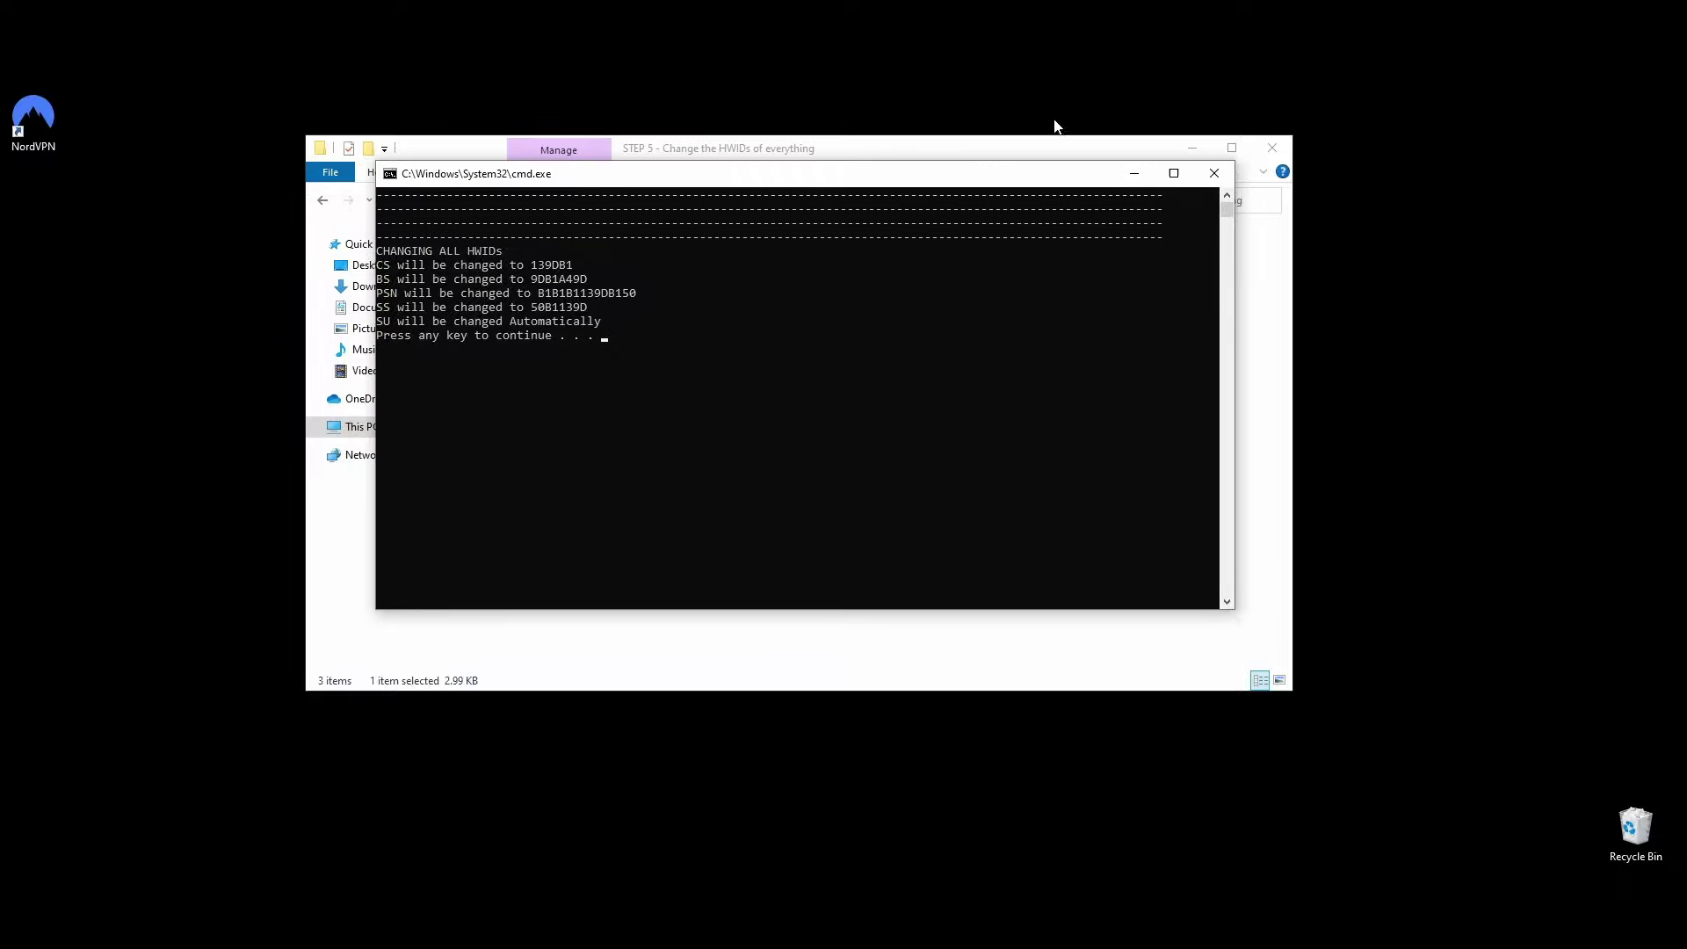
click(1186, 144)
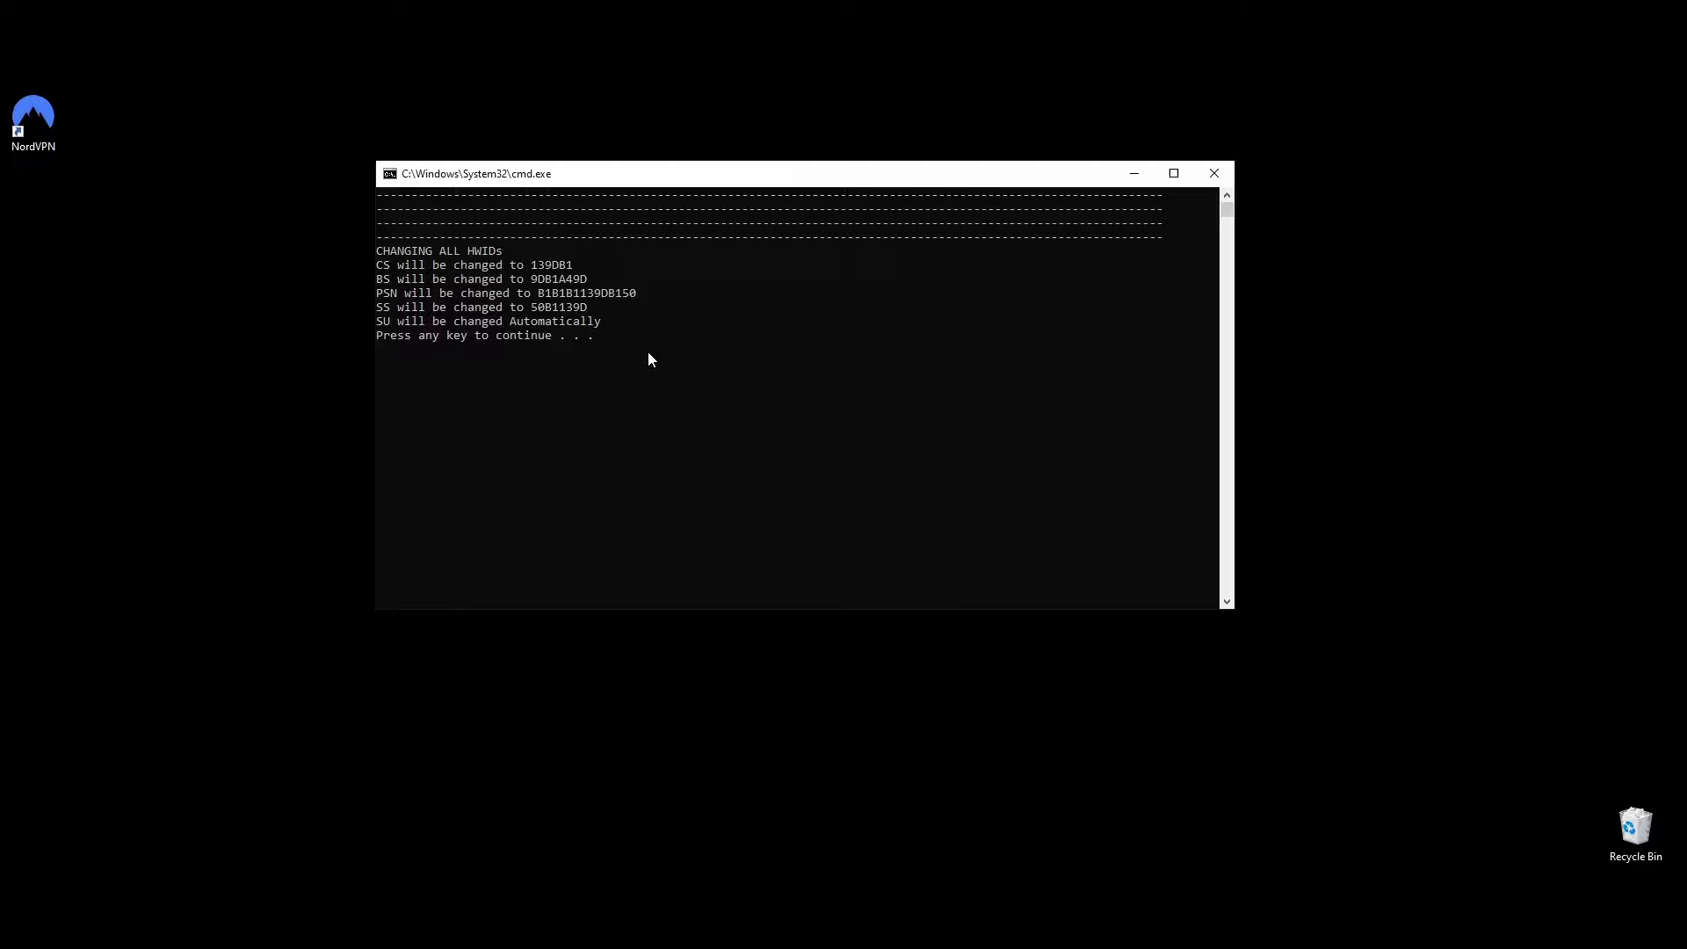
key(Return)
key(Return)
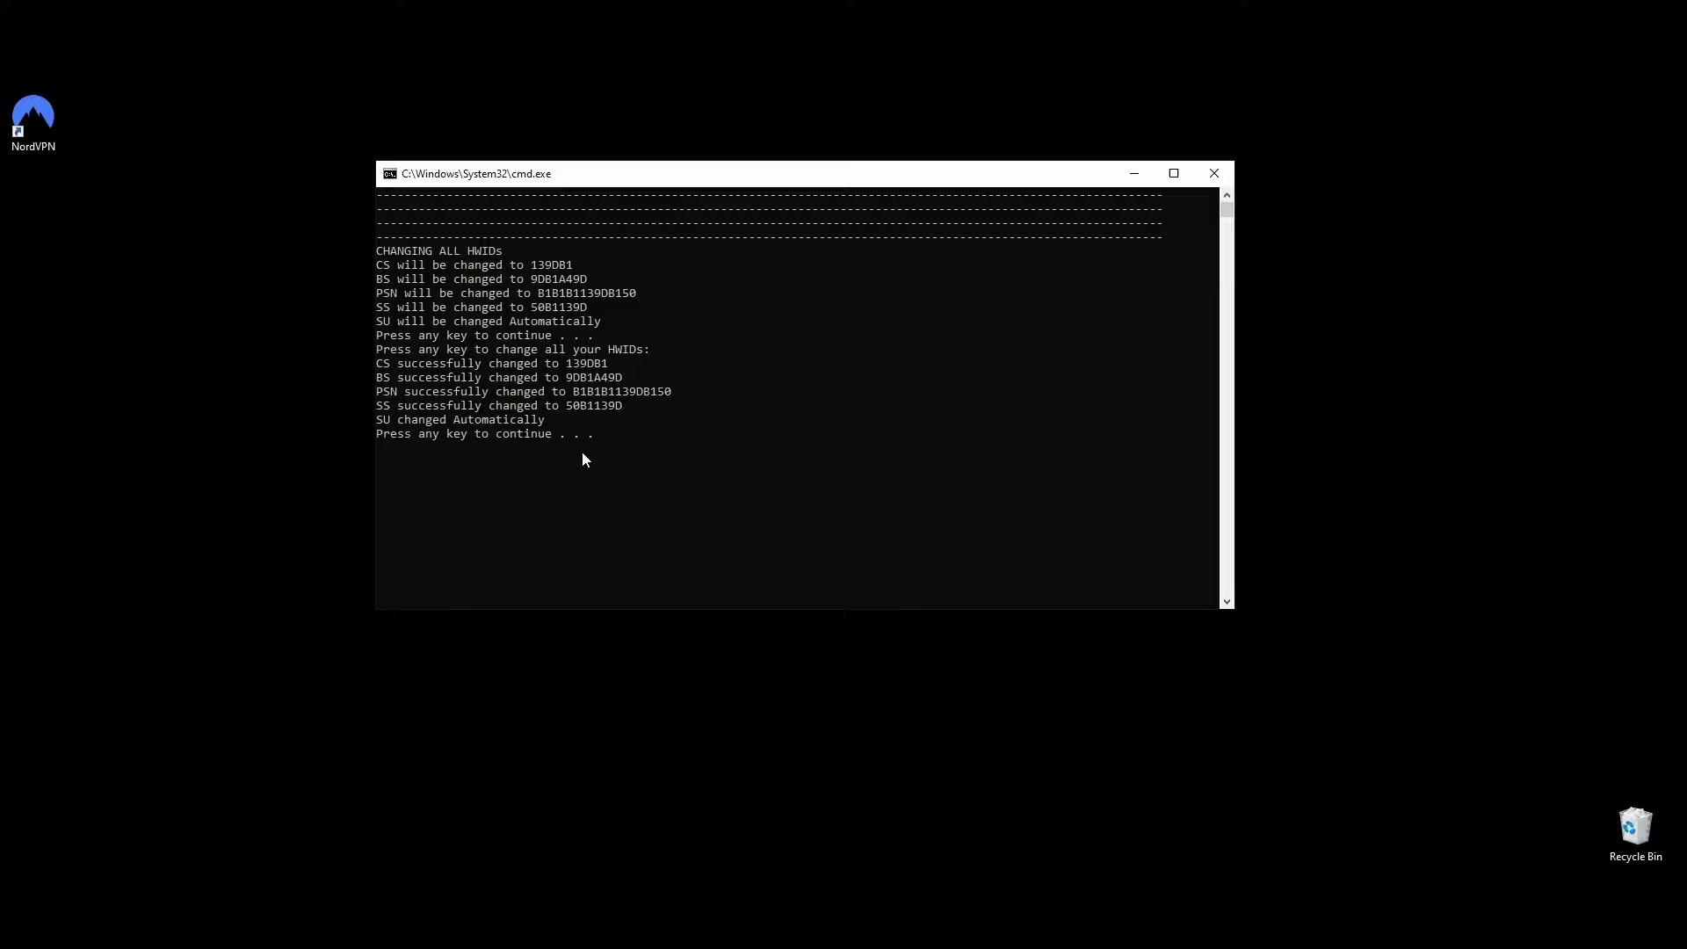
key(Return)
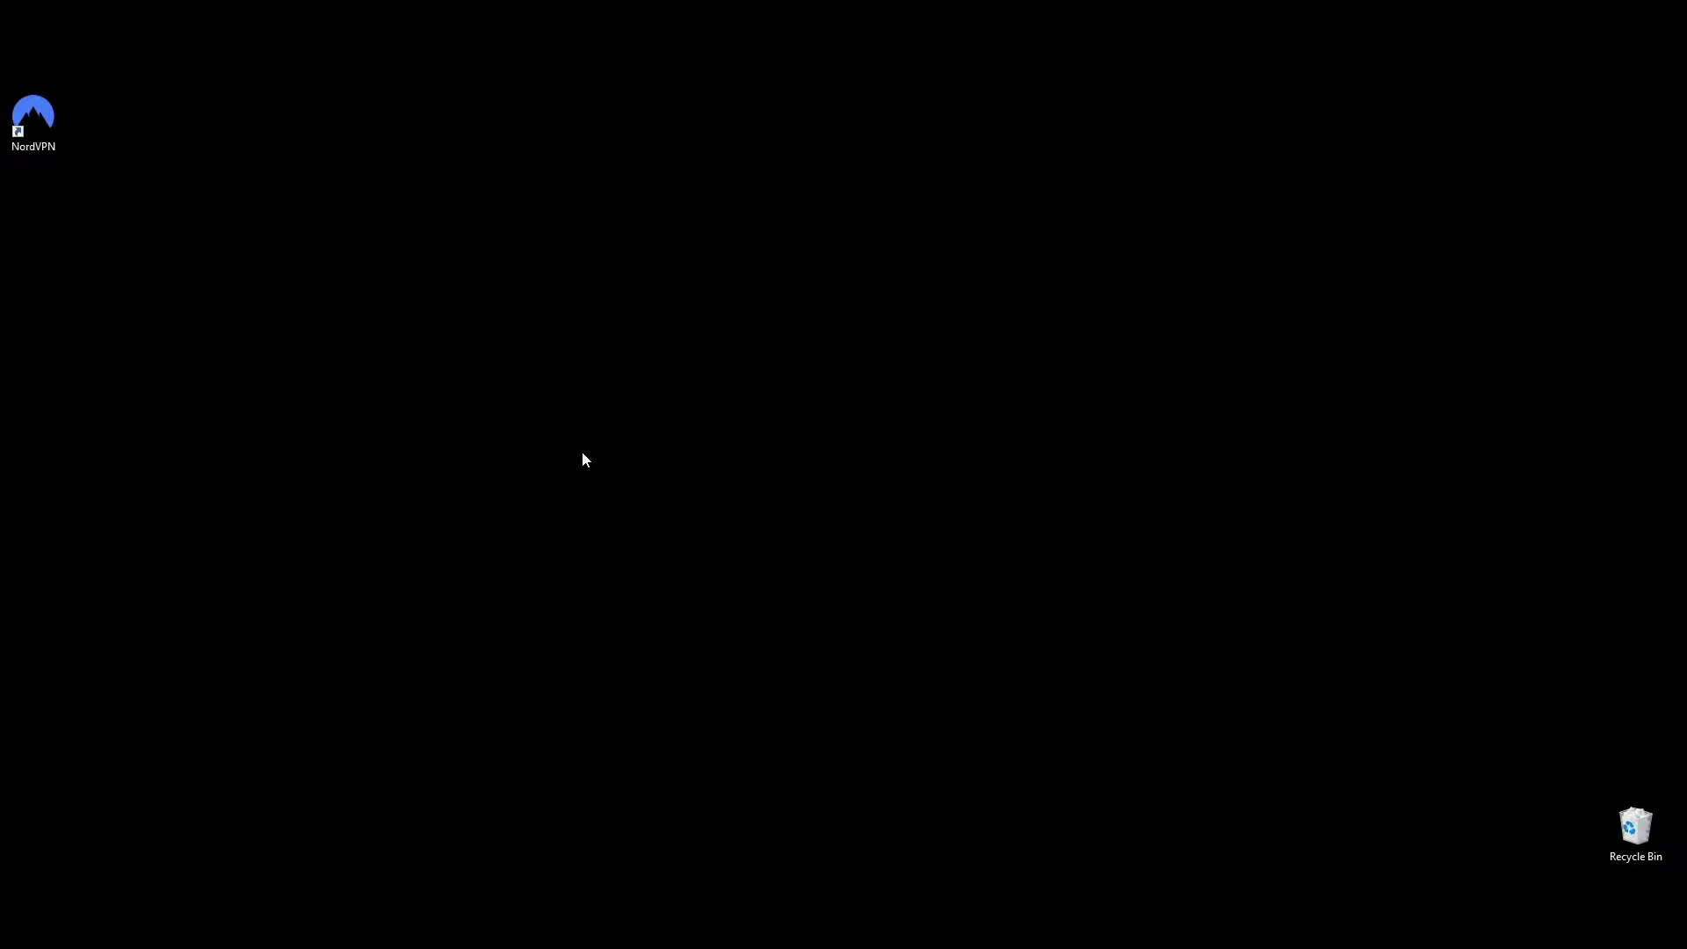
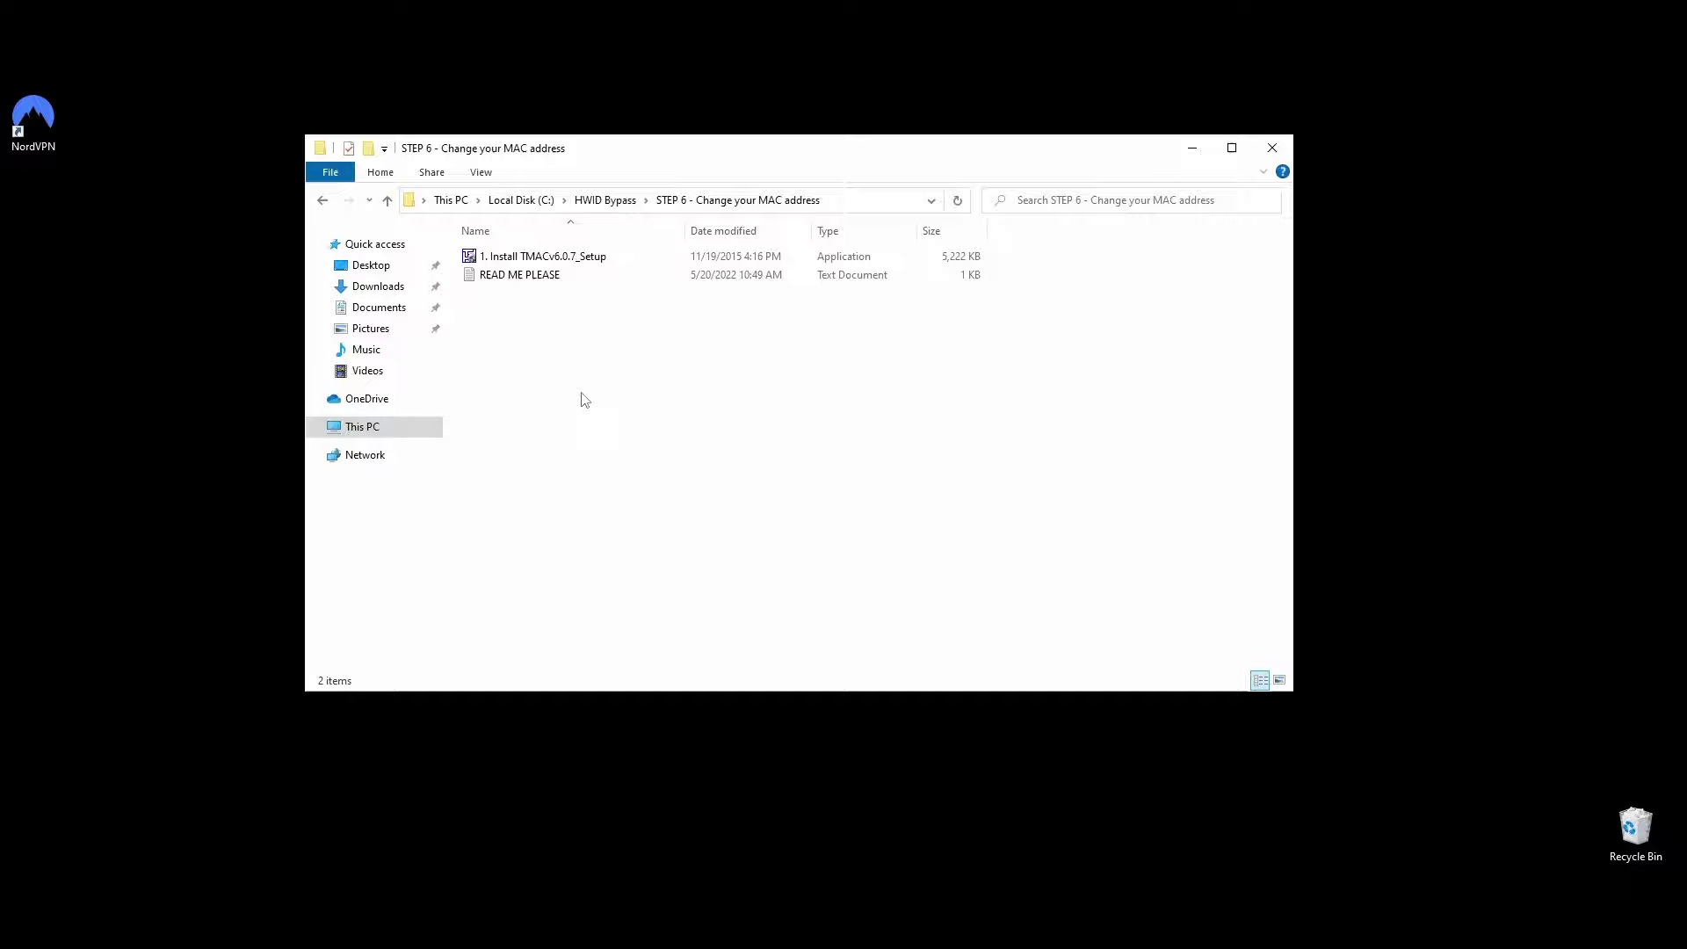
- Run 1. Install TMACv6.0.7_Setup, accept the licence, finish the installer, then start TMAC v6
double_click(563, 257)
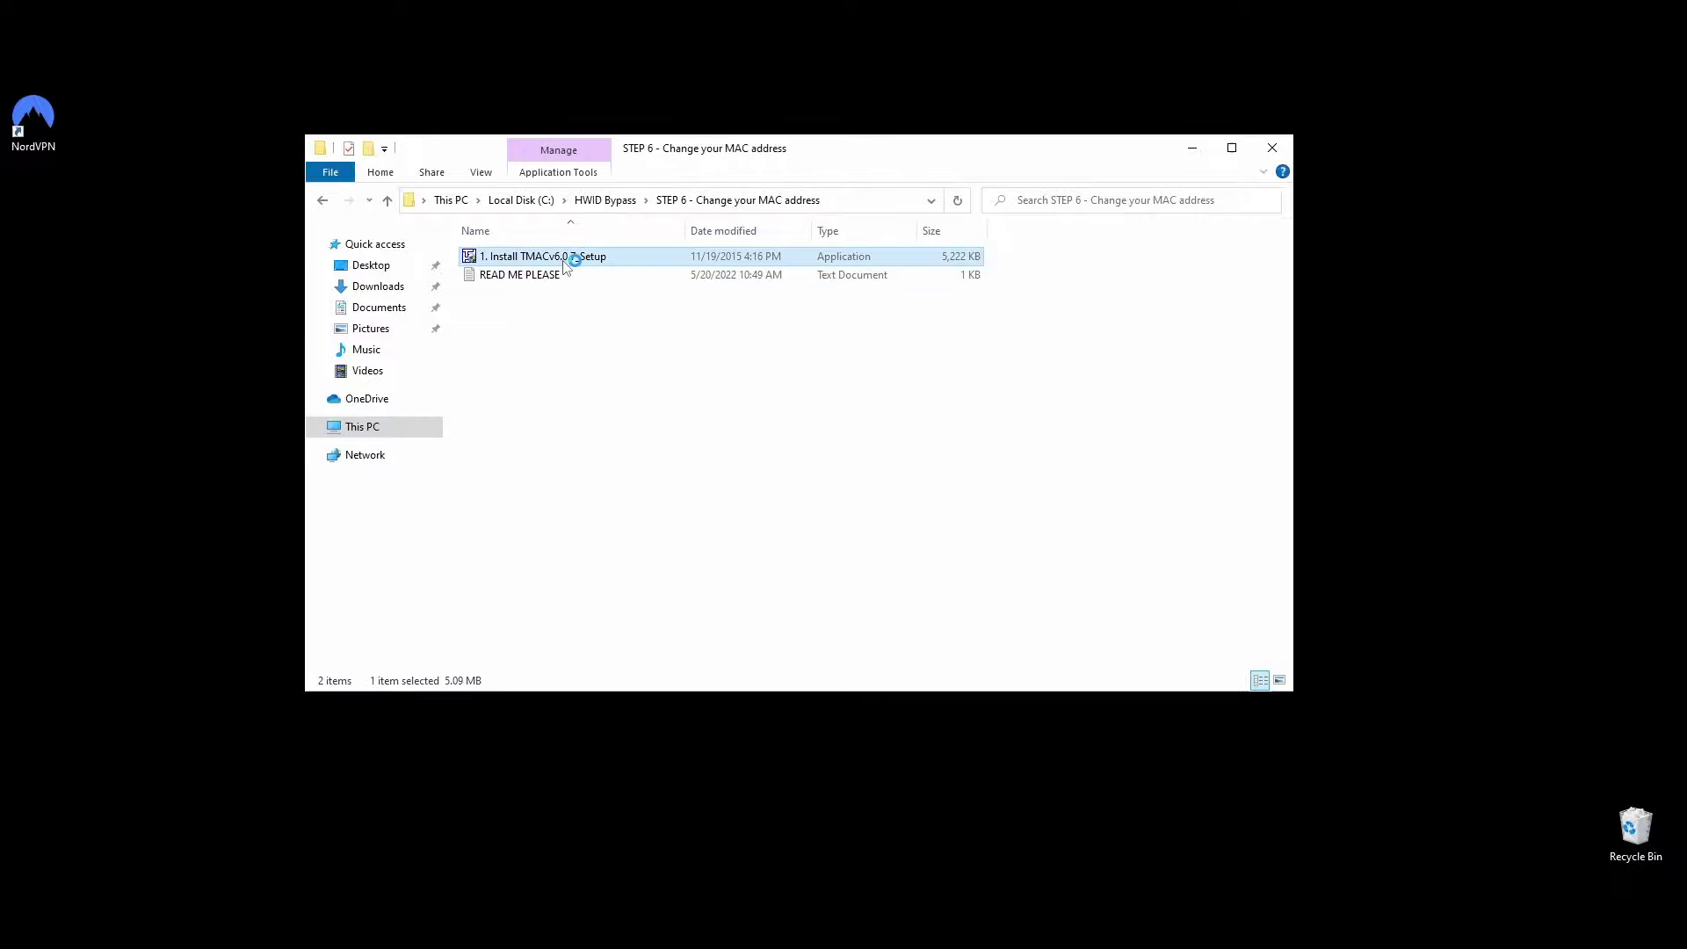
click(645, 551)
click(955, 627)
click(955, 627)
click(965, 627)
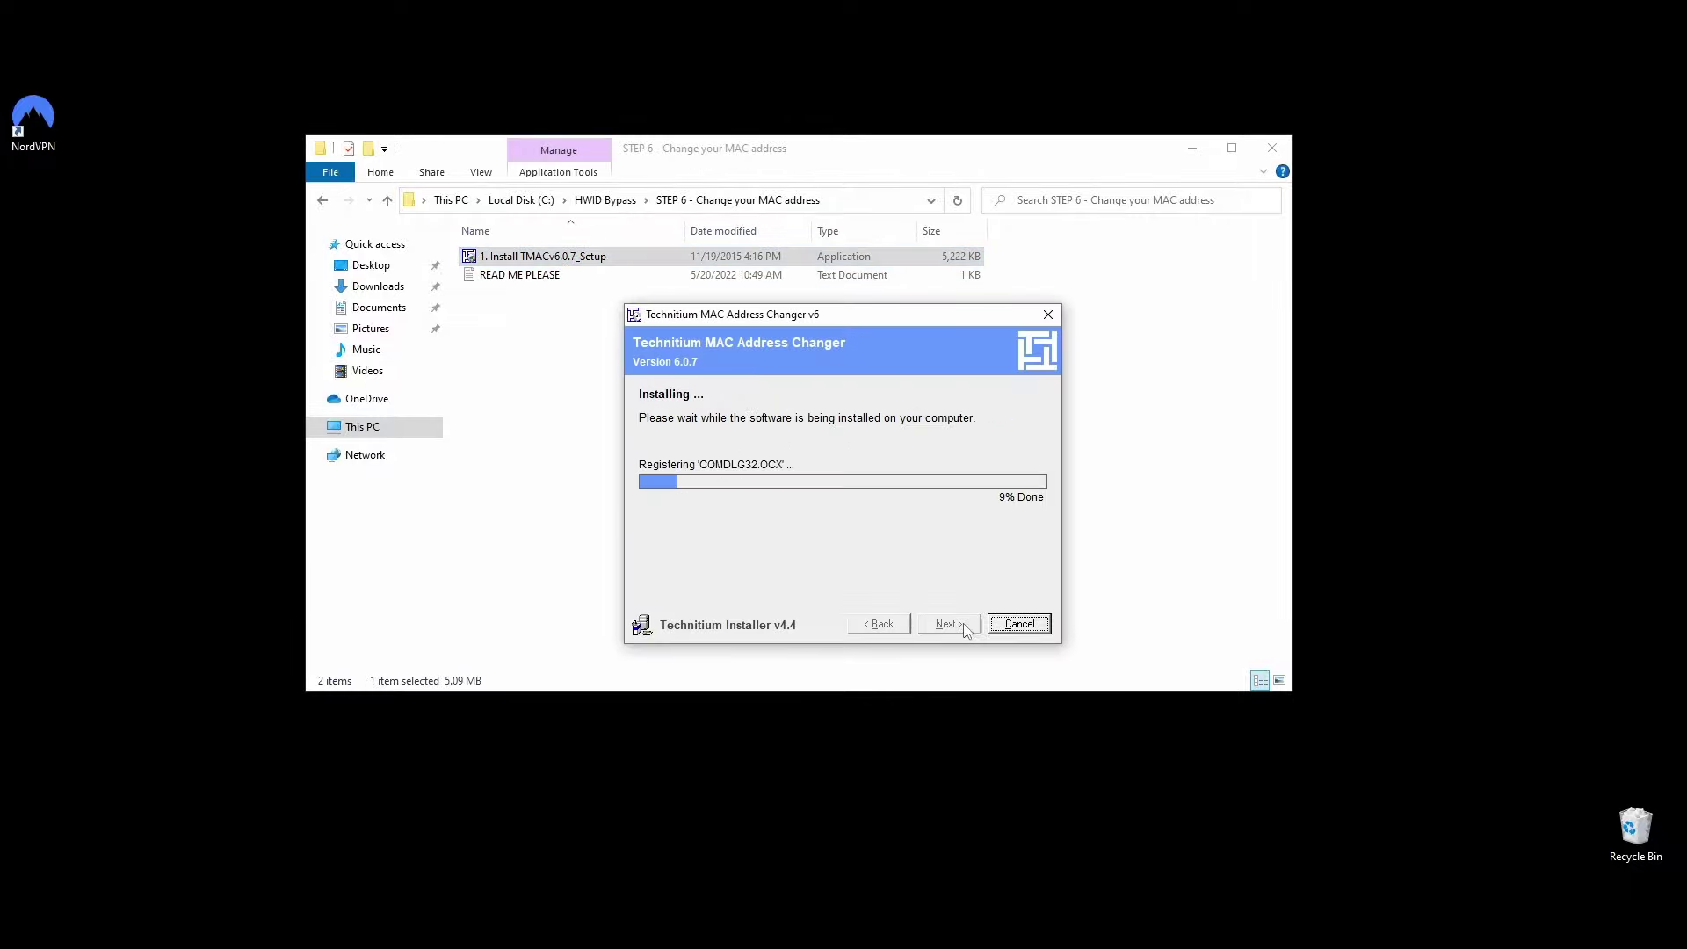
click(953, 625)
double_click(33, 208)
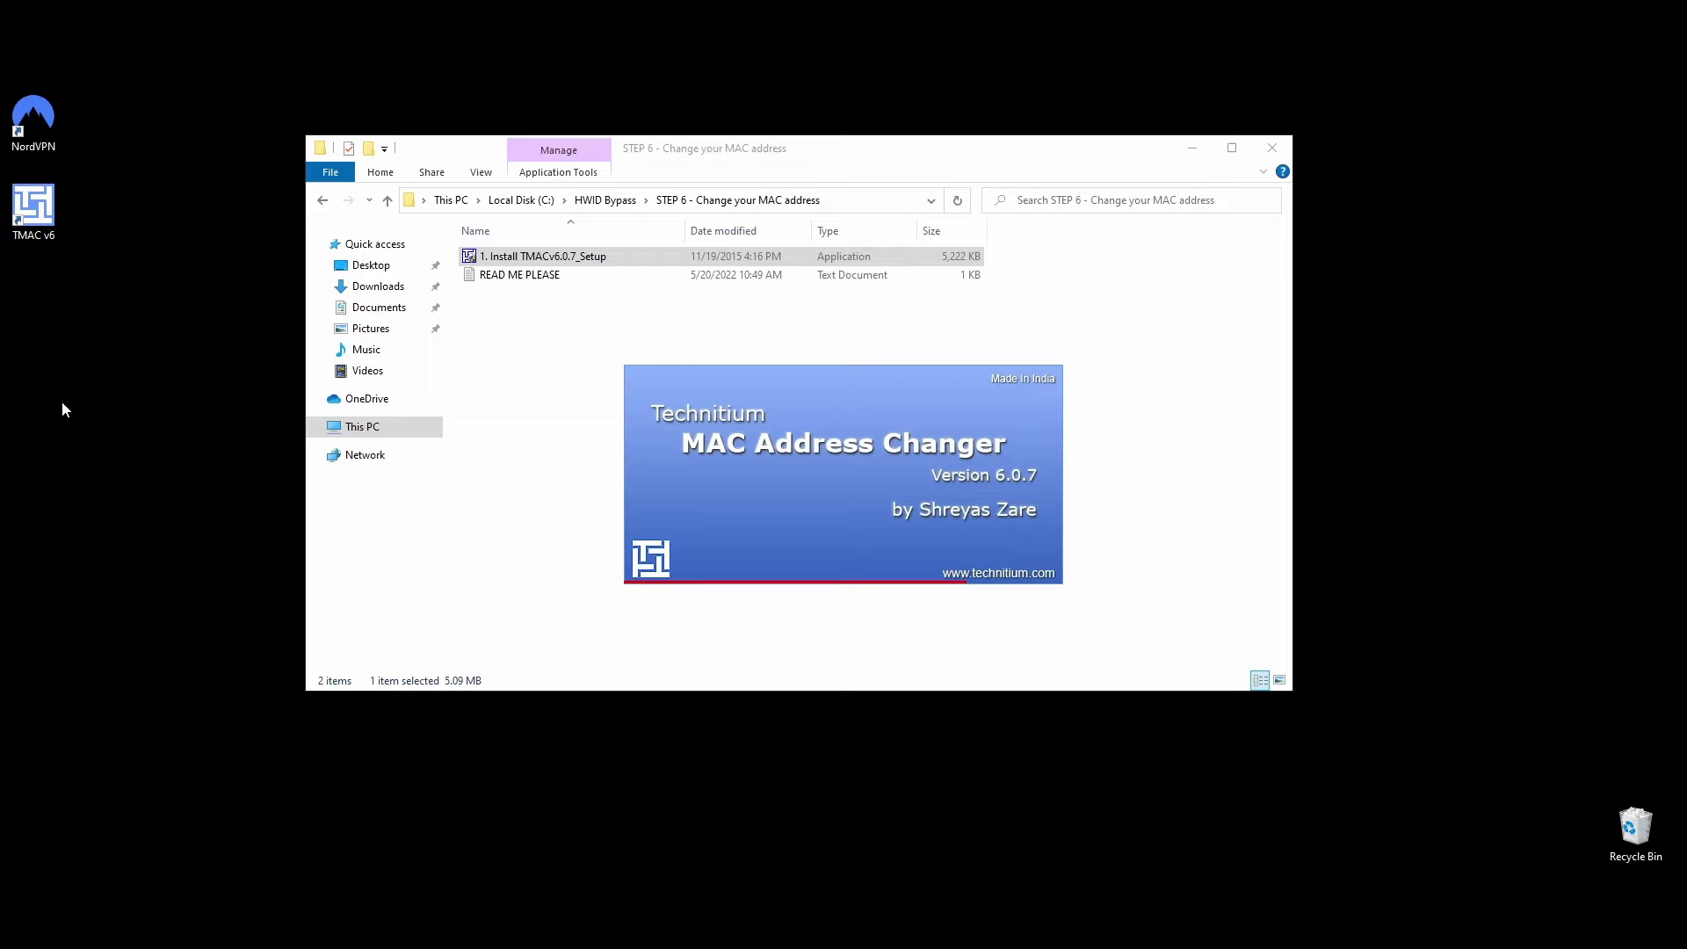
- Decline the file association prompt and change Ethernet's MAC to the random E0-3F-49-71-F9-EA
click(957, 533)
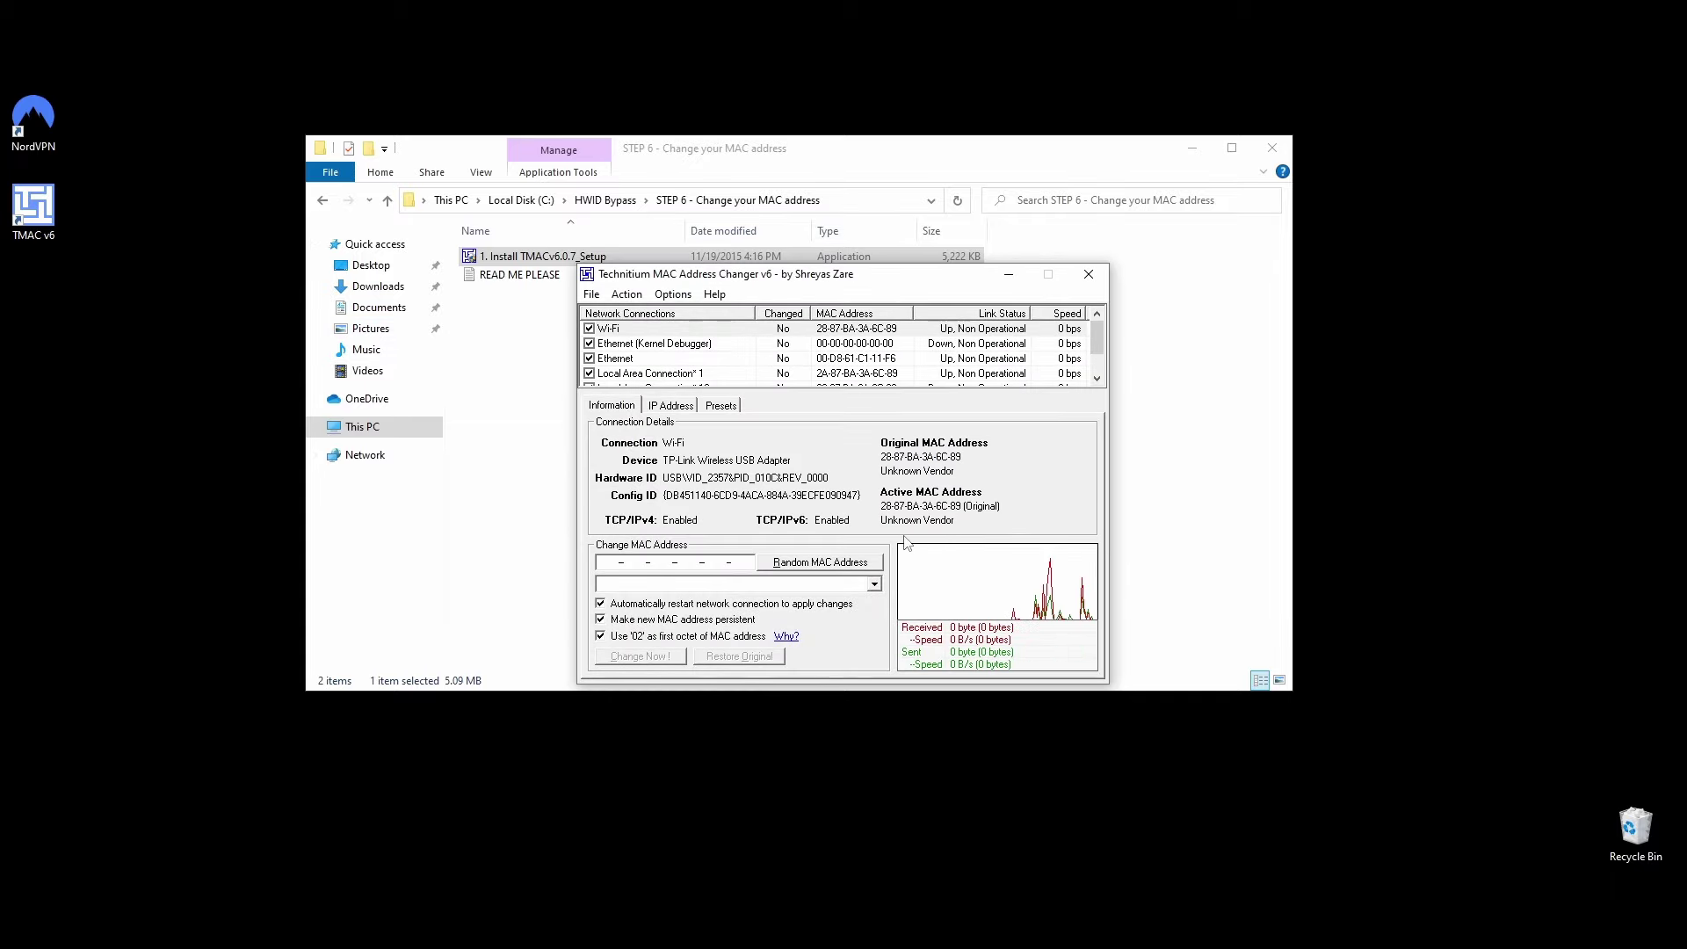
click(659, 359)
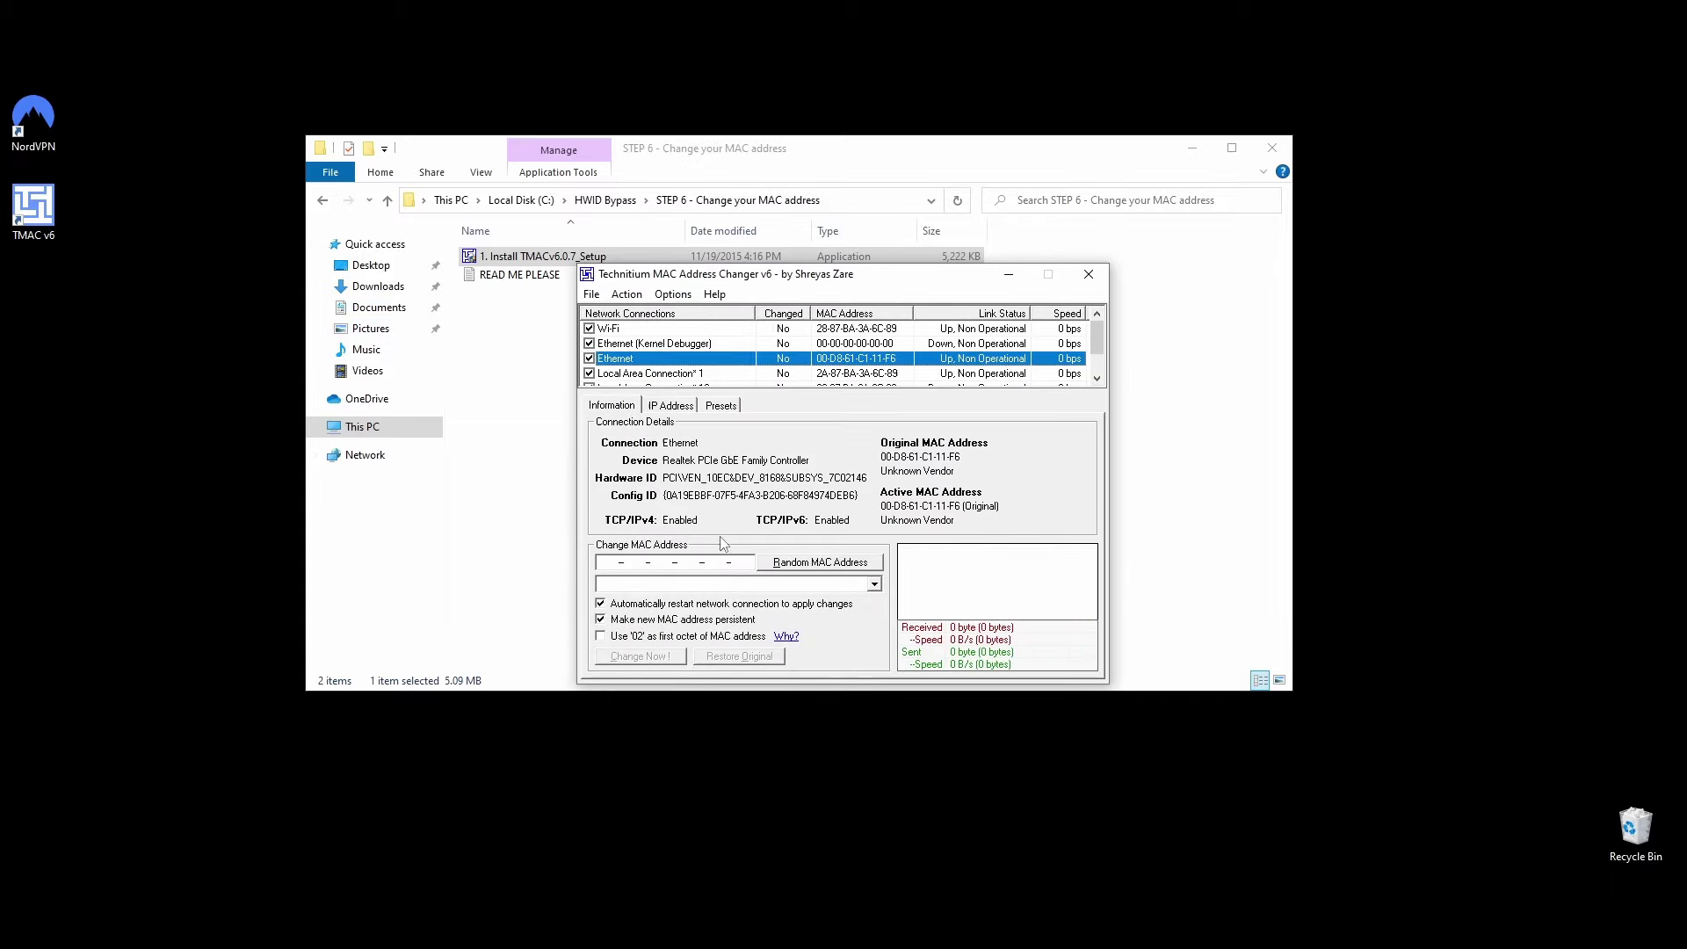
click(761, 566)
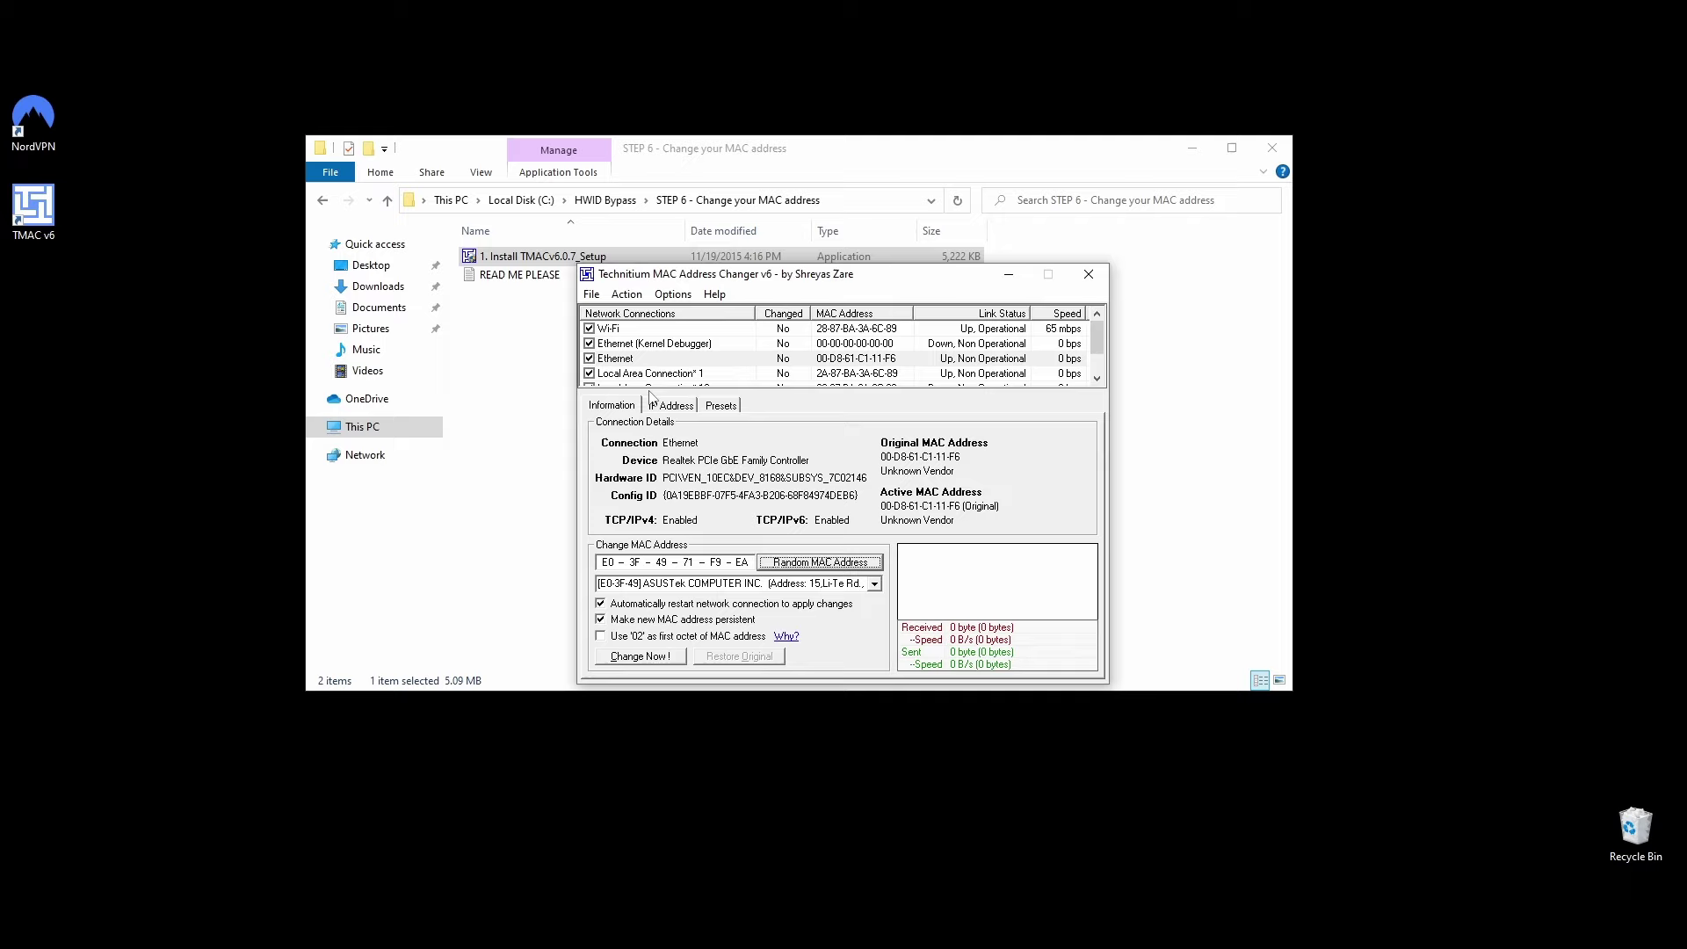
click(673, 659)
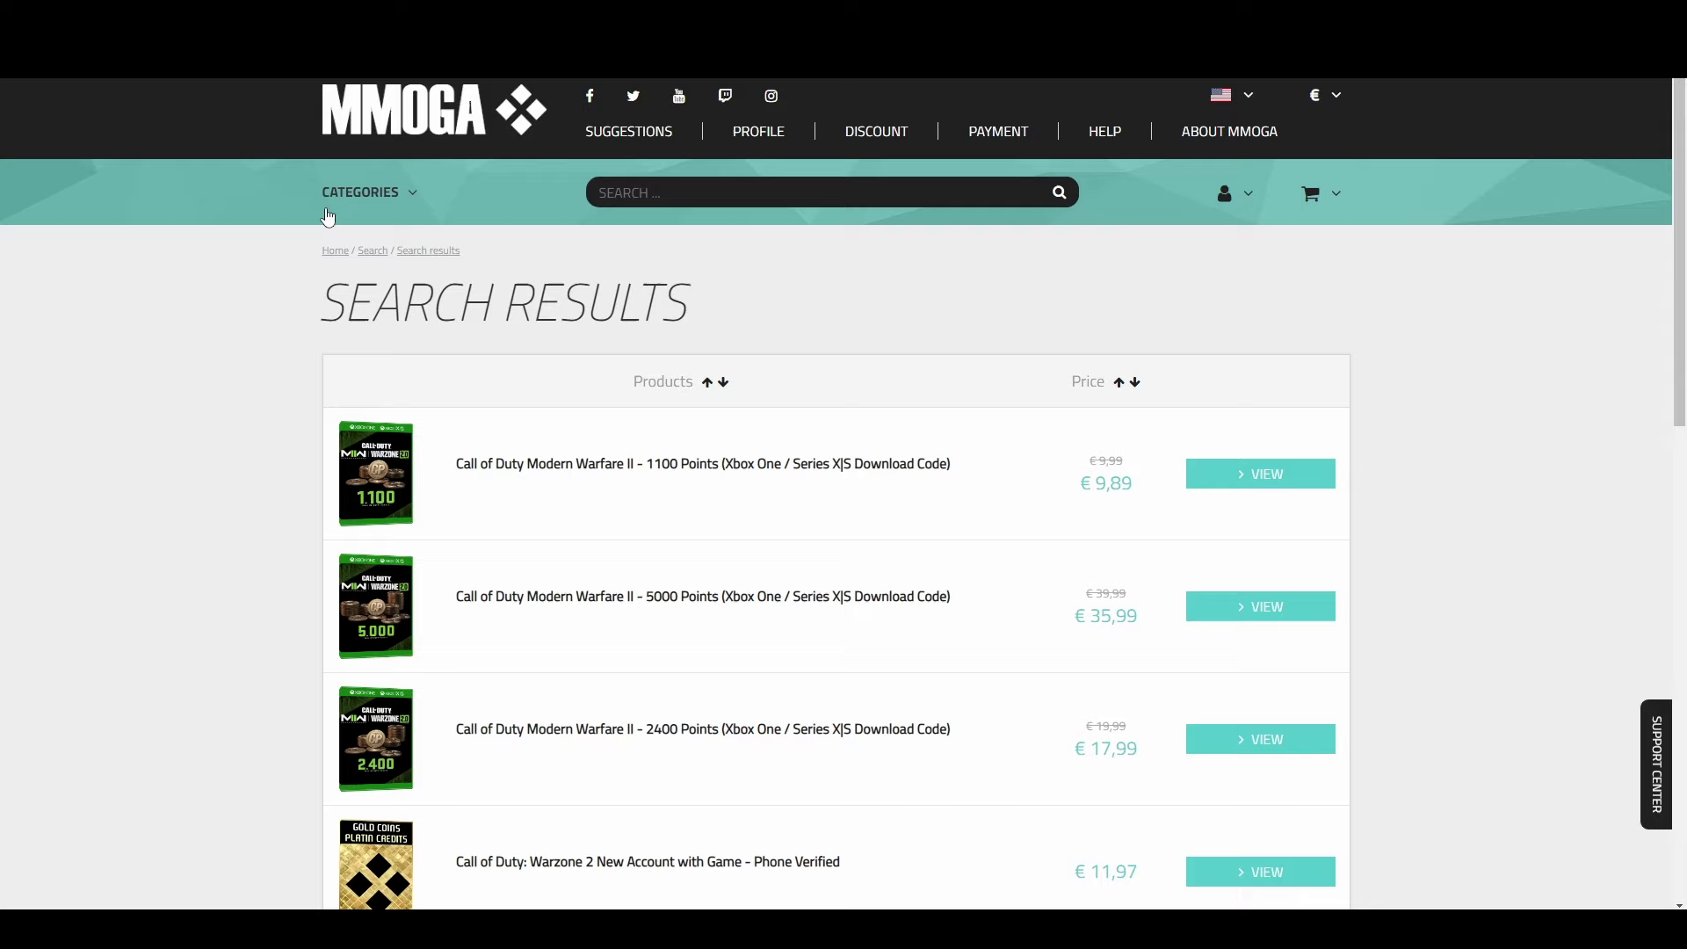
- Browse the MMOGA homepage and its search field, scrolling through the shop listings
click(431, 126)
click(663, 192)
mouse_move(407, 194)
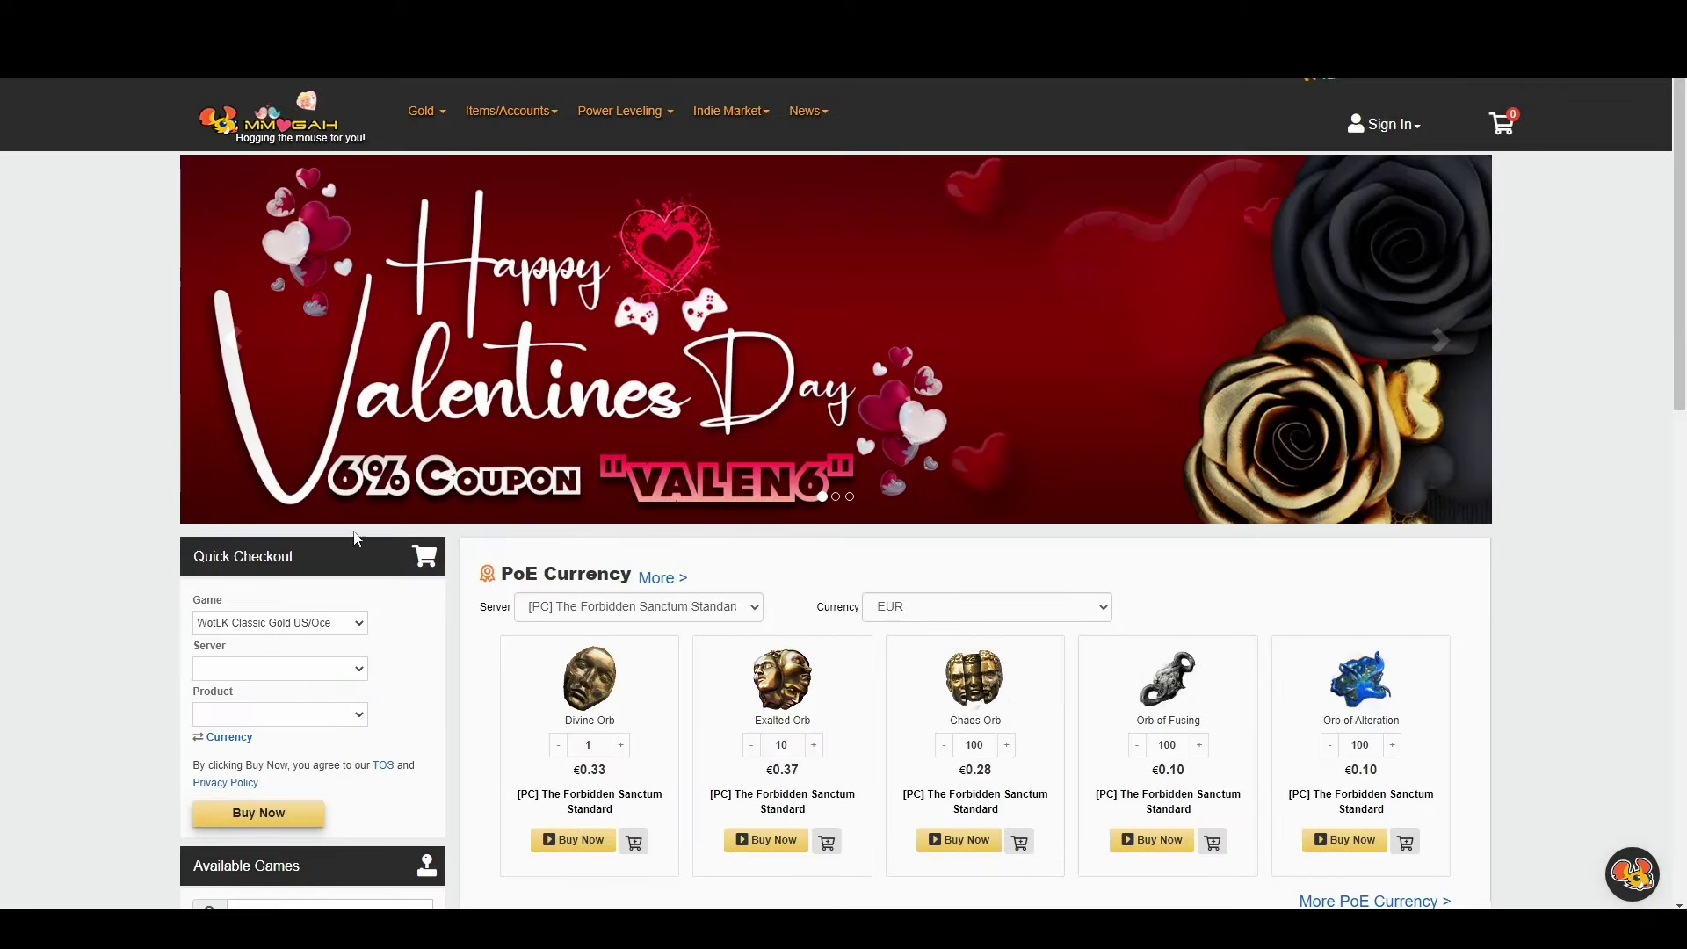
scroll(957, 460, down, 8)
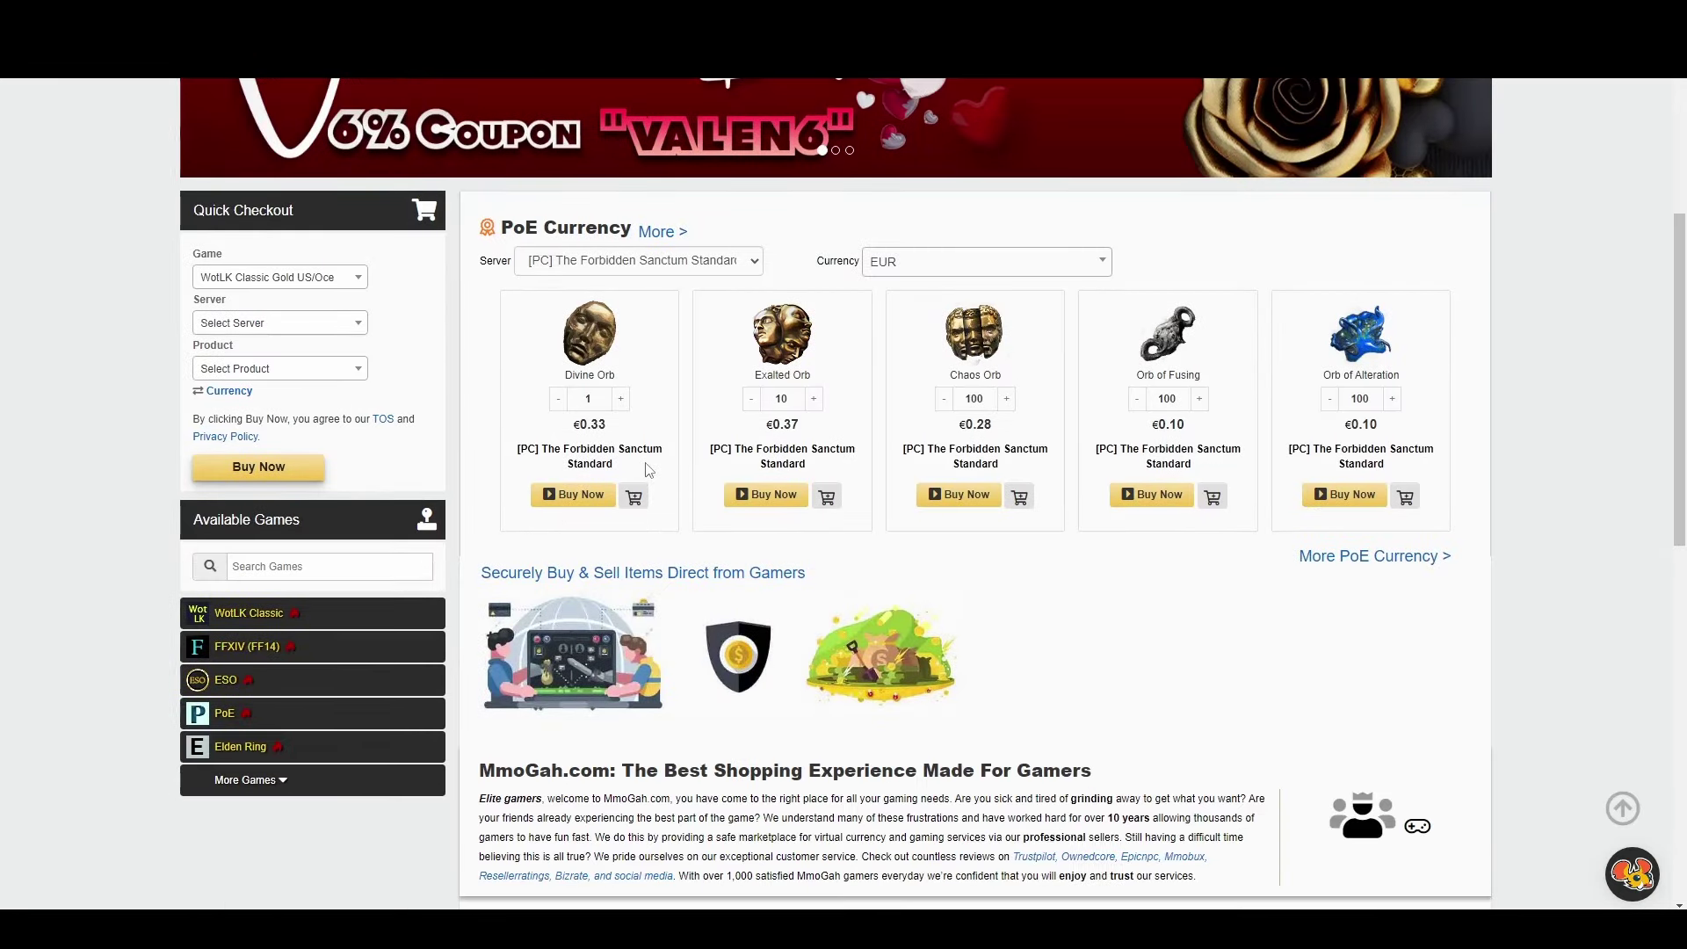
scroll(958, 461, up, 2)
scroll(958, 460, up, 6)
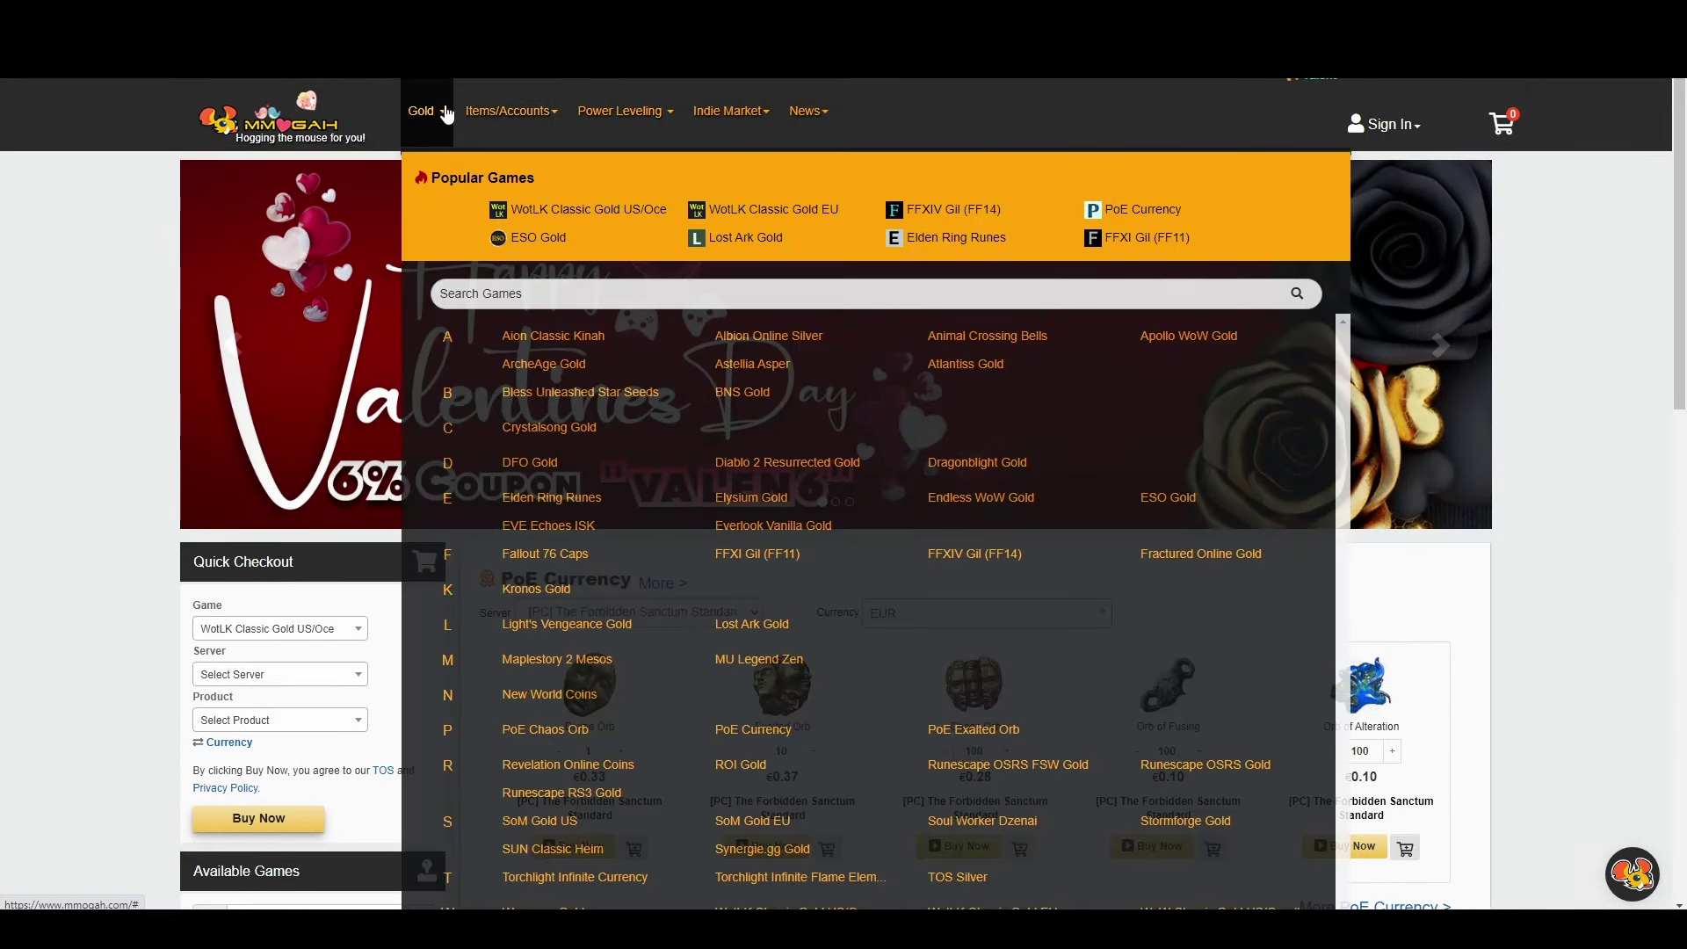
- Return to the HWID Bypass folder and clear the STEP 7 selection
mouse_move(581, 113)
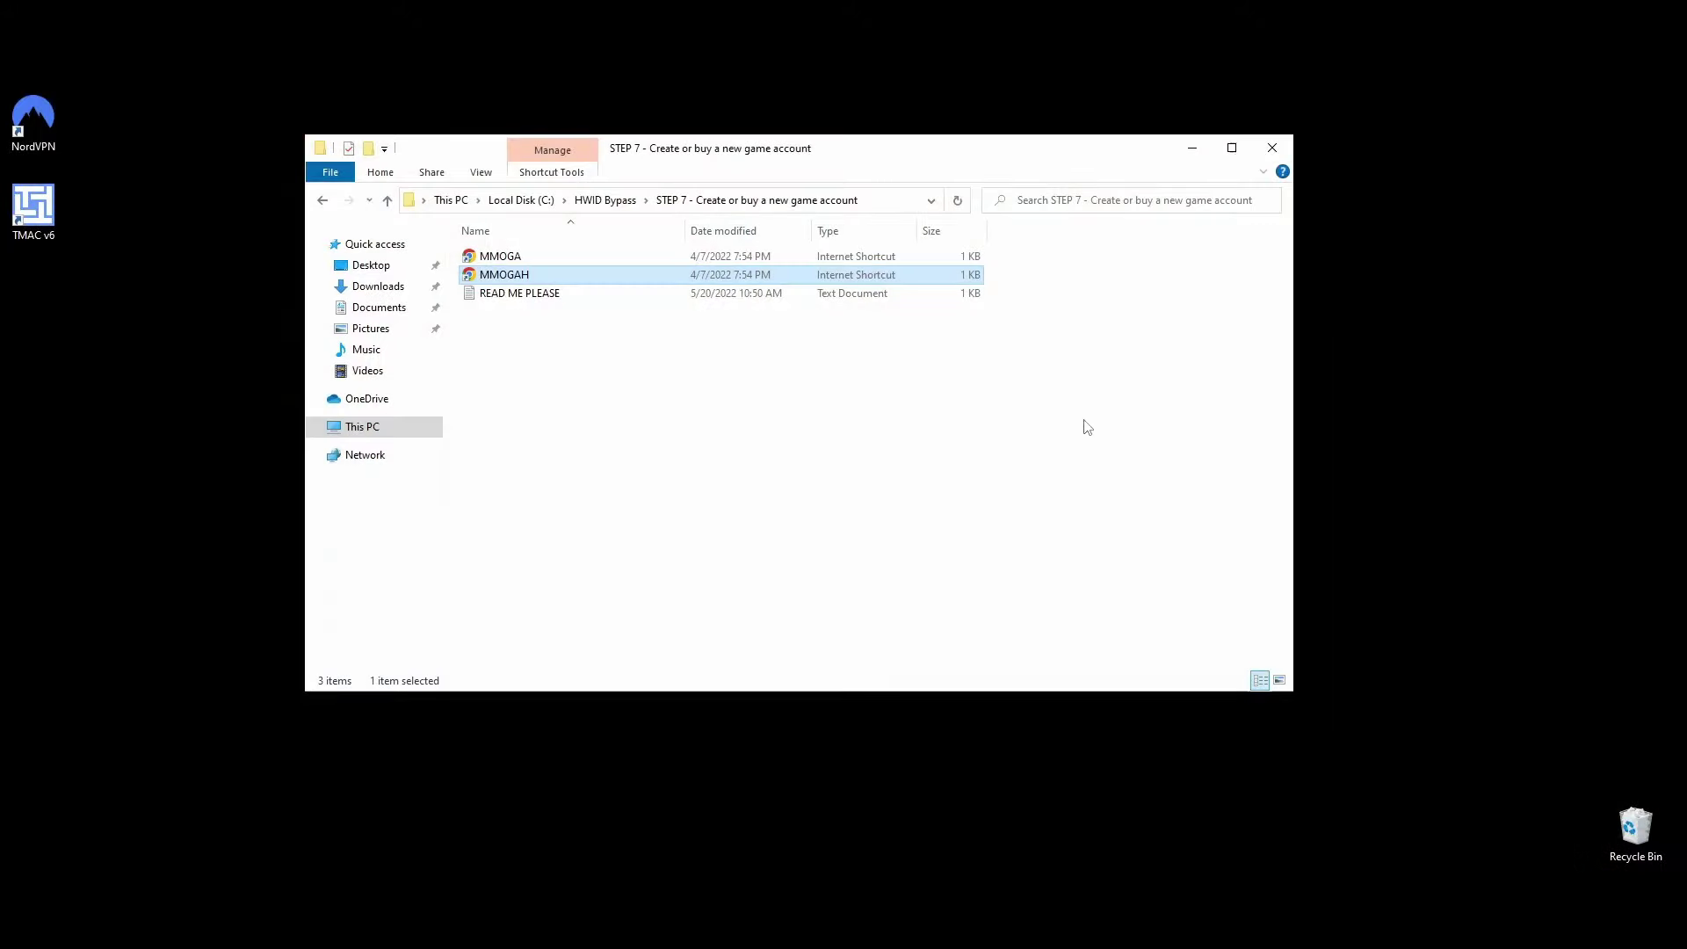
click(324, 202)
click(682, 618)
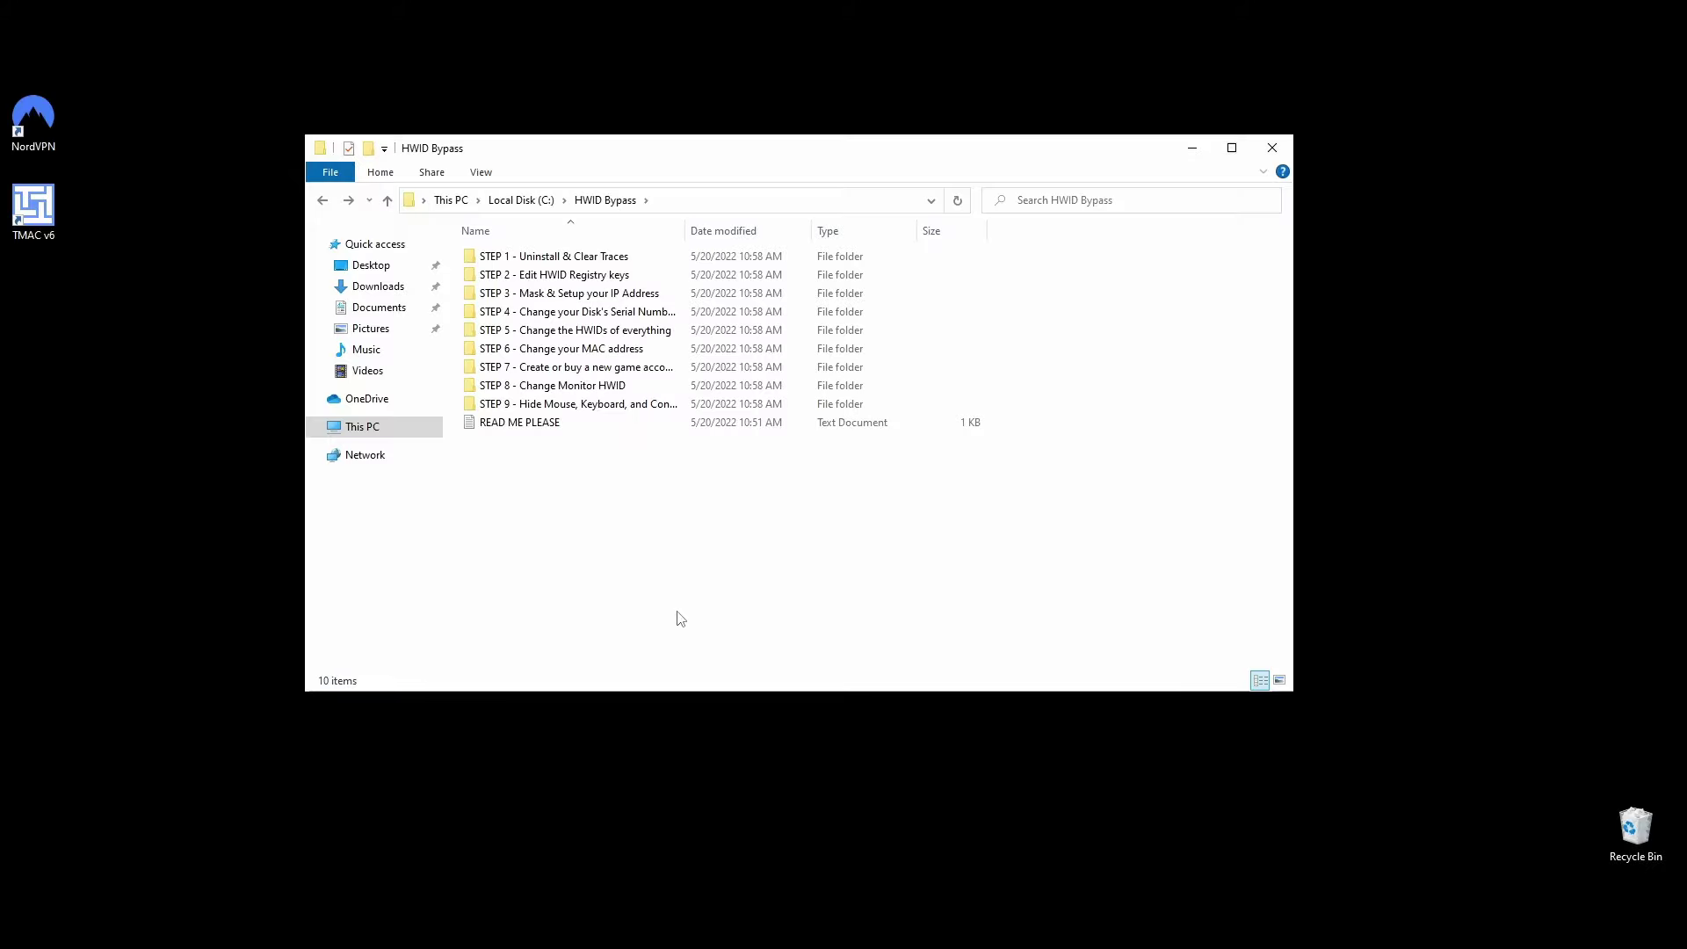
- Open the STEP 8 - Change Monitor HWID folder and run CRU as administrator
double_click(562, 386)
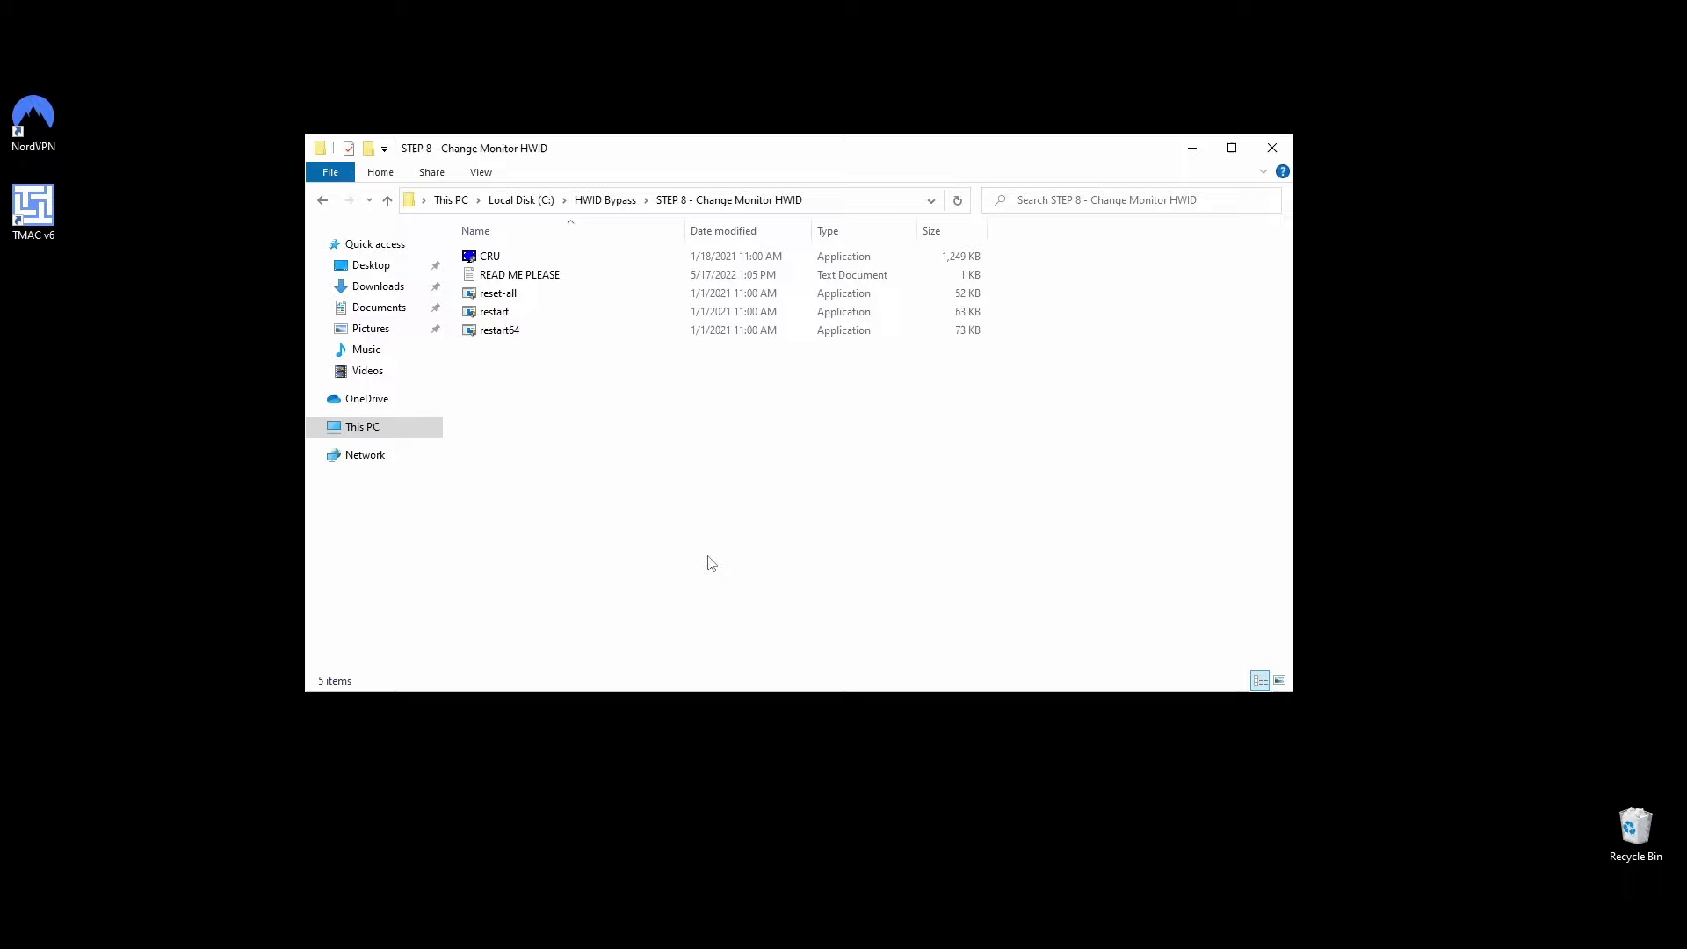
right_click(494, 265)
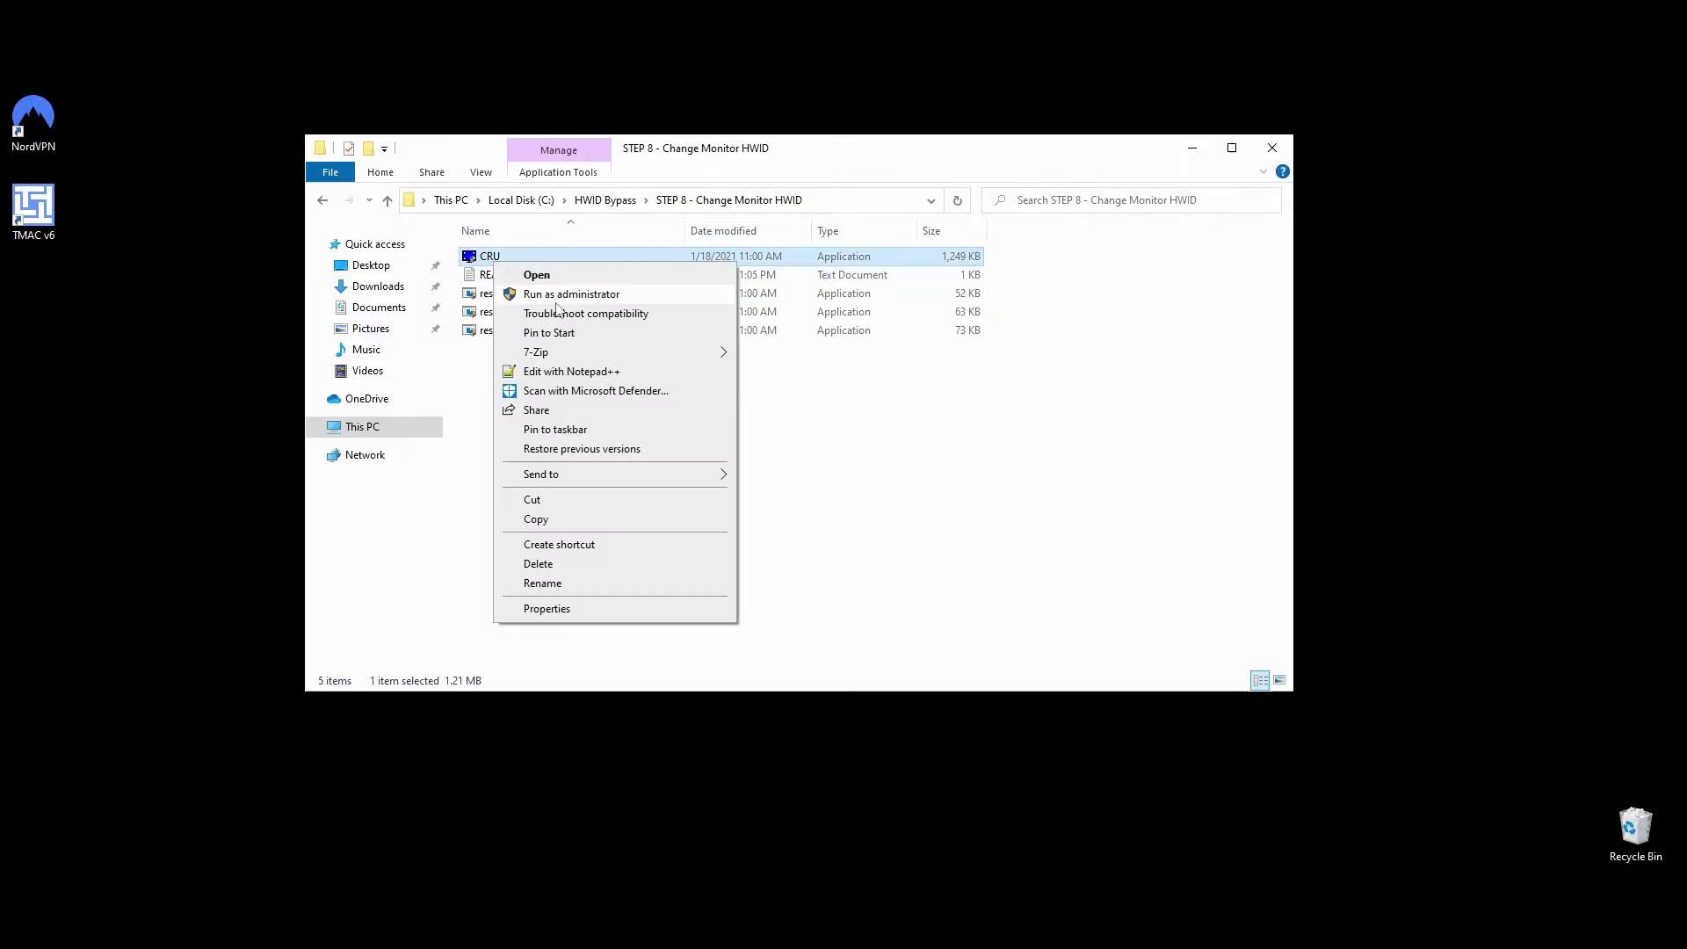
click(556, 297)
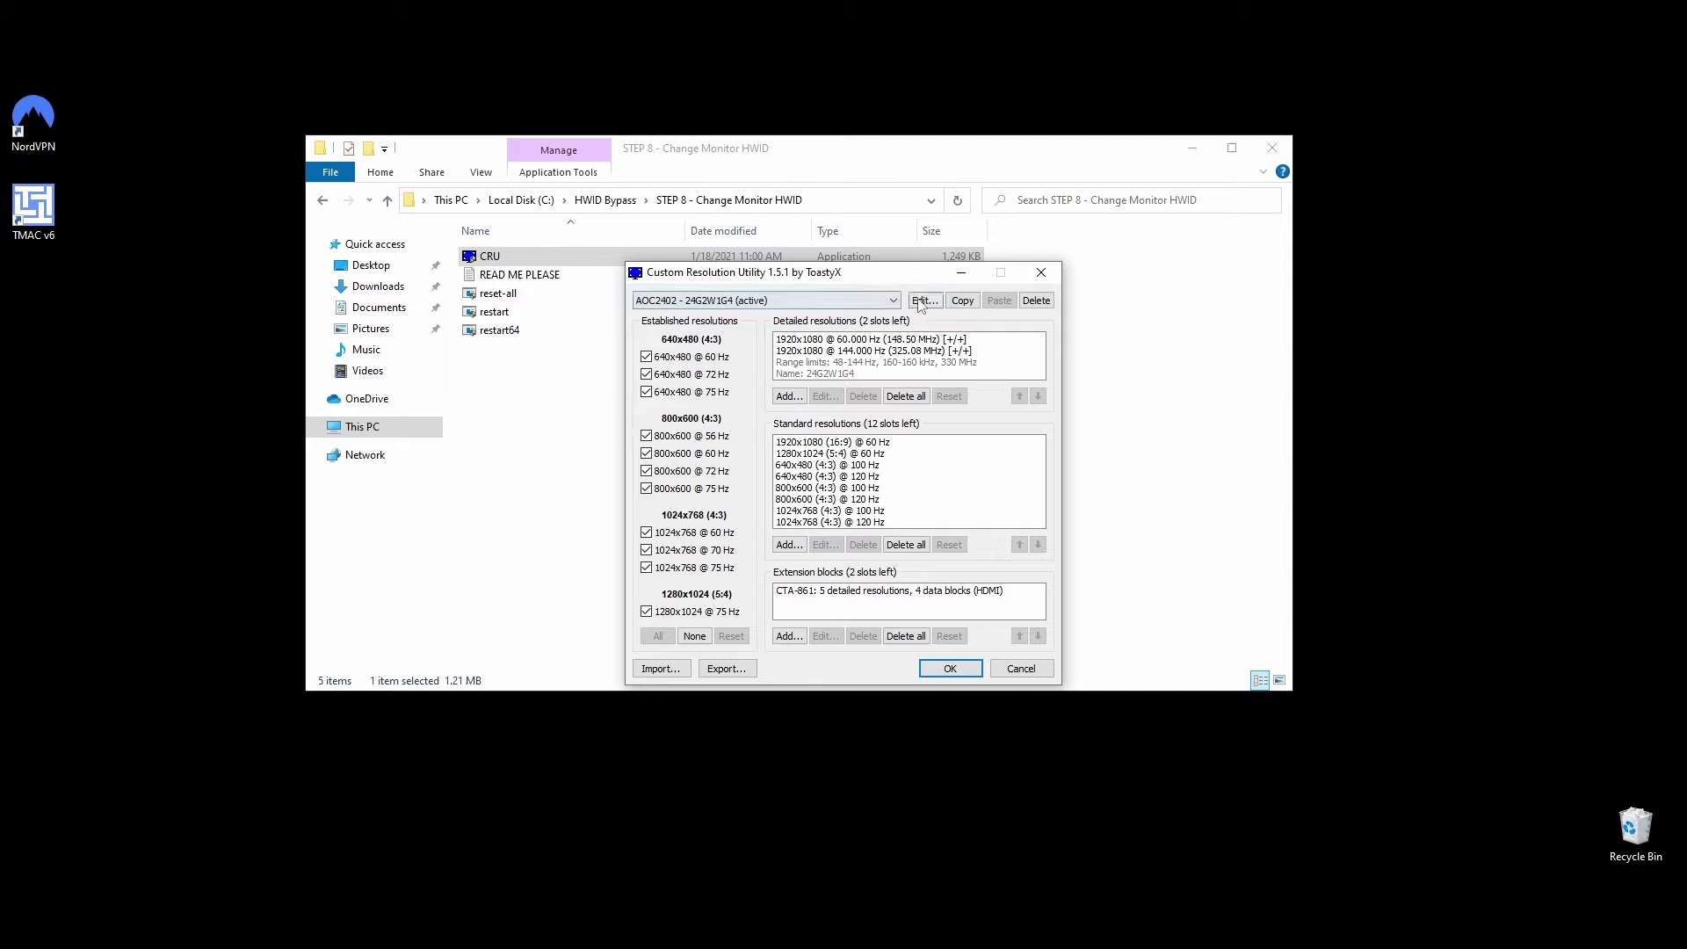
- Edit the active monitor's ID serial to 6281, then confirm and save in CRU
click(923, 301)
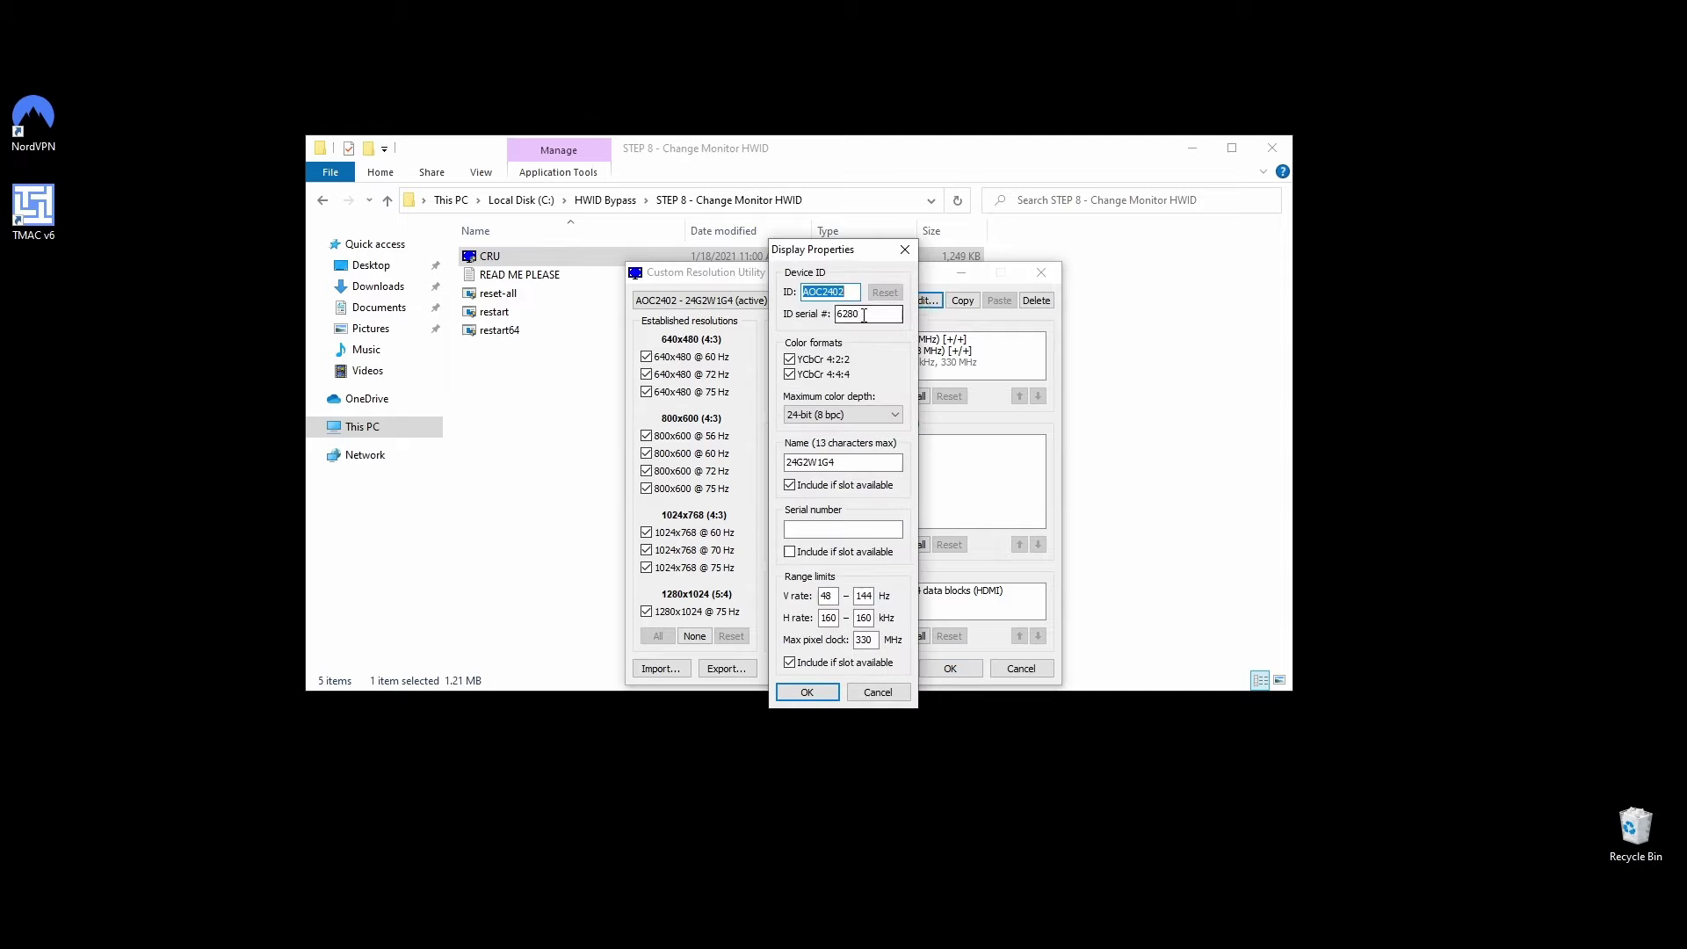
drag(864, 314, 854, 315)
text(1)
click(806, 692)
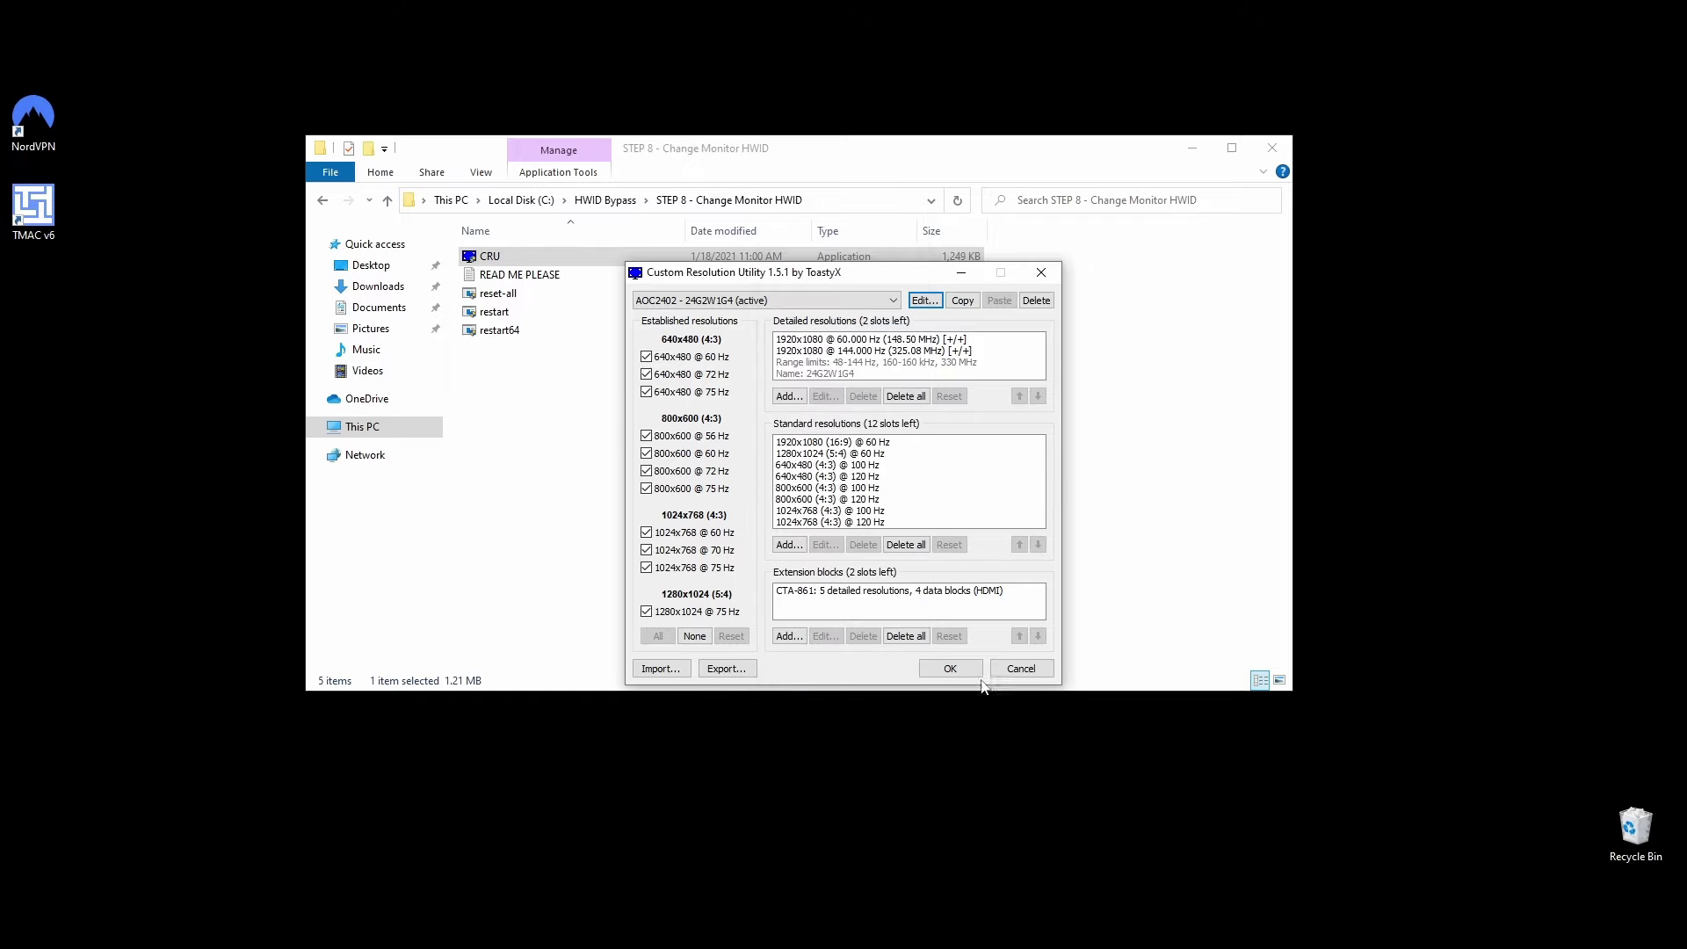
click(964, 673)
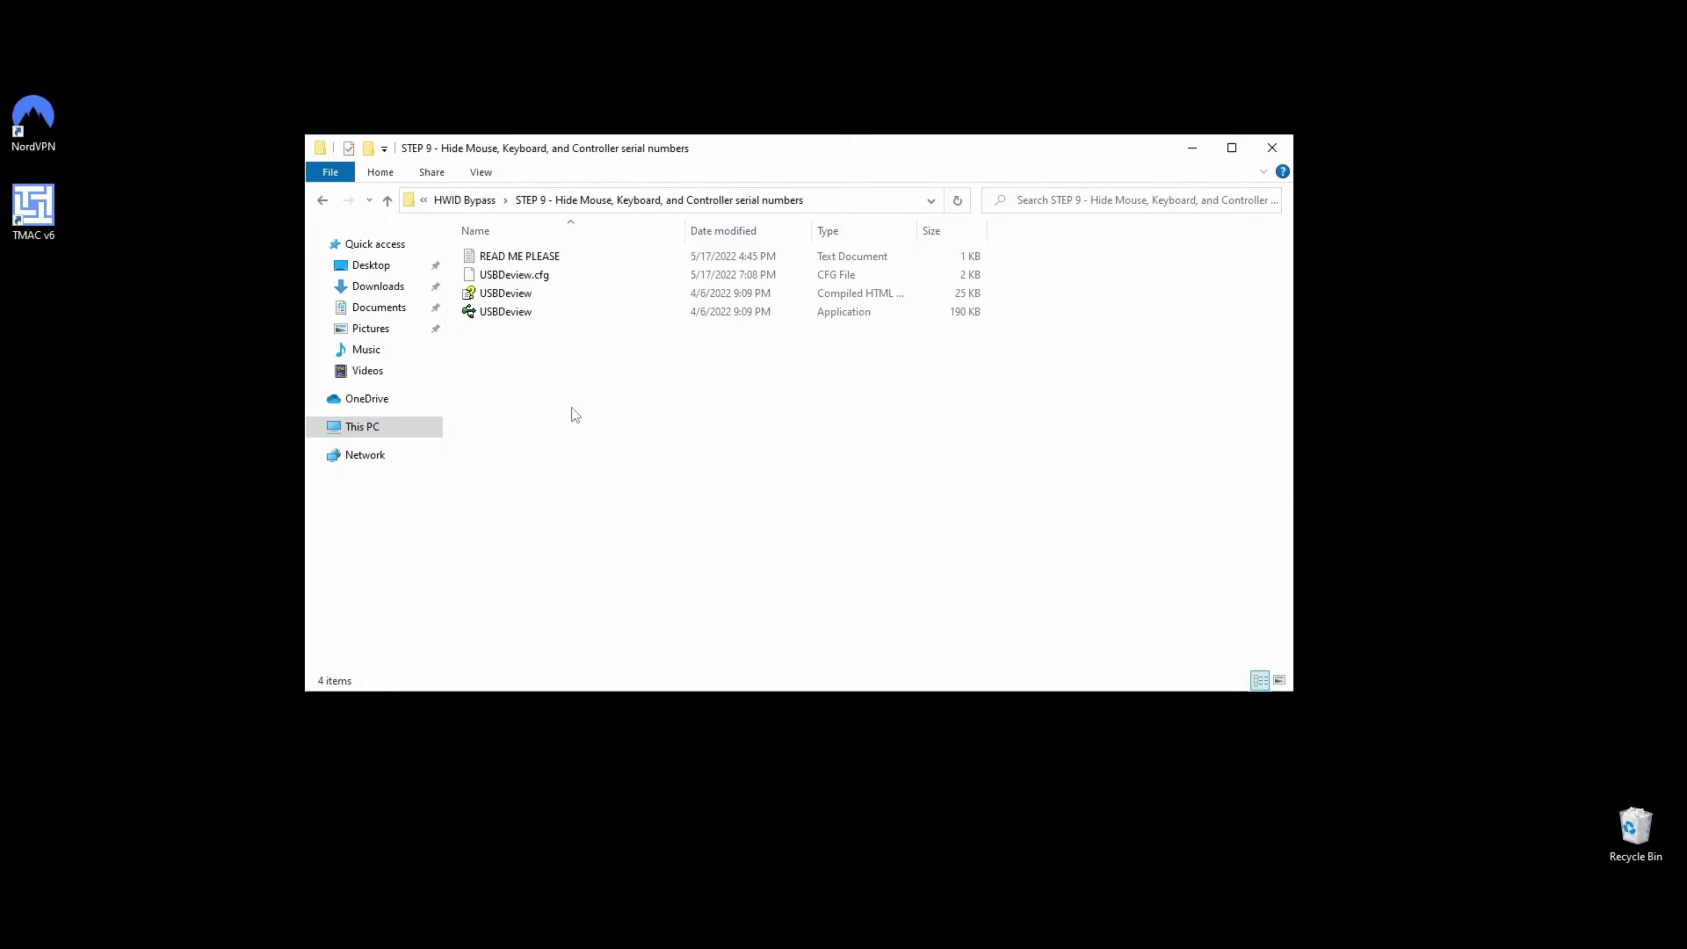
- Run USBDeview as administrator and select the BenQ ZOWIE Gaming Mouse
right_click(498, 310)
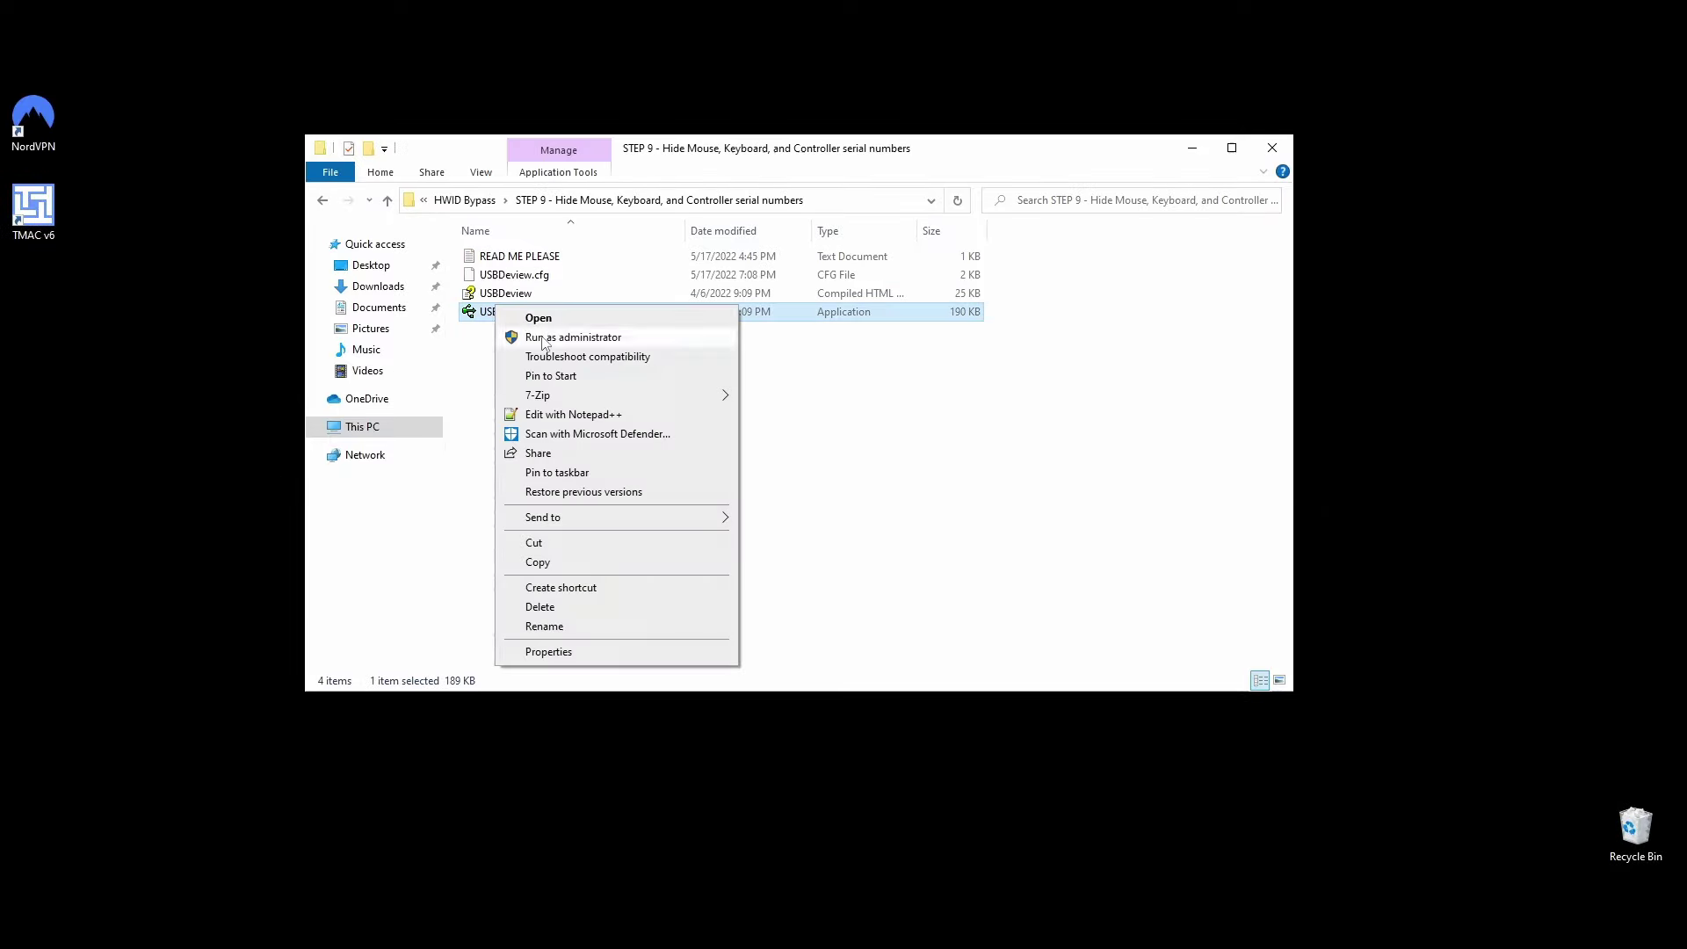
click(539, 340)
click(356, 353)
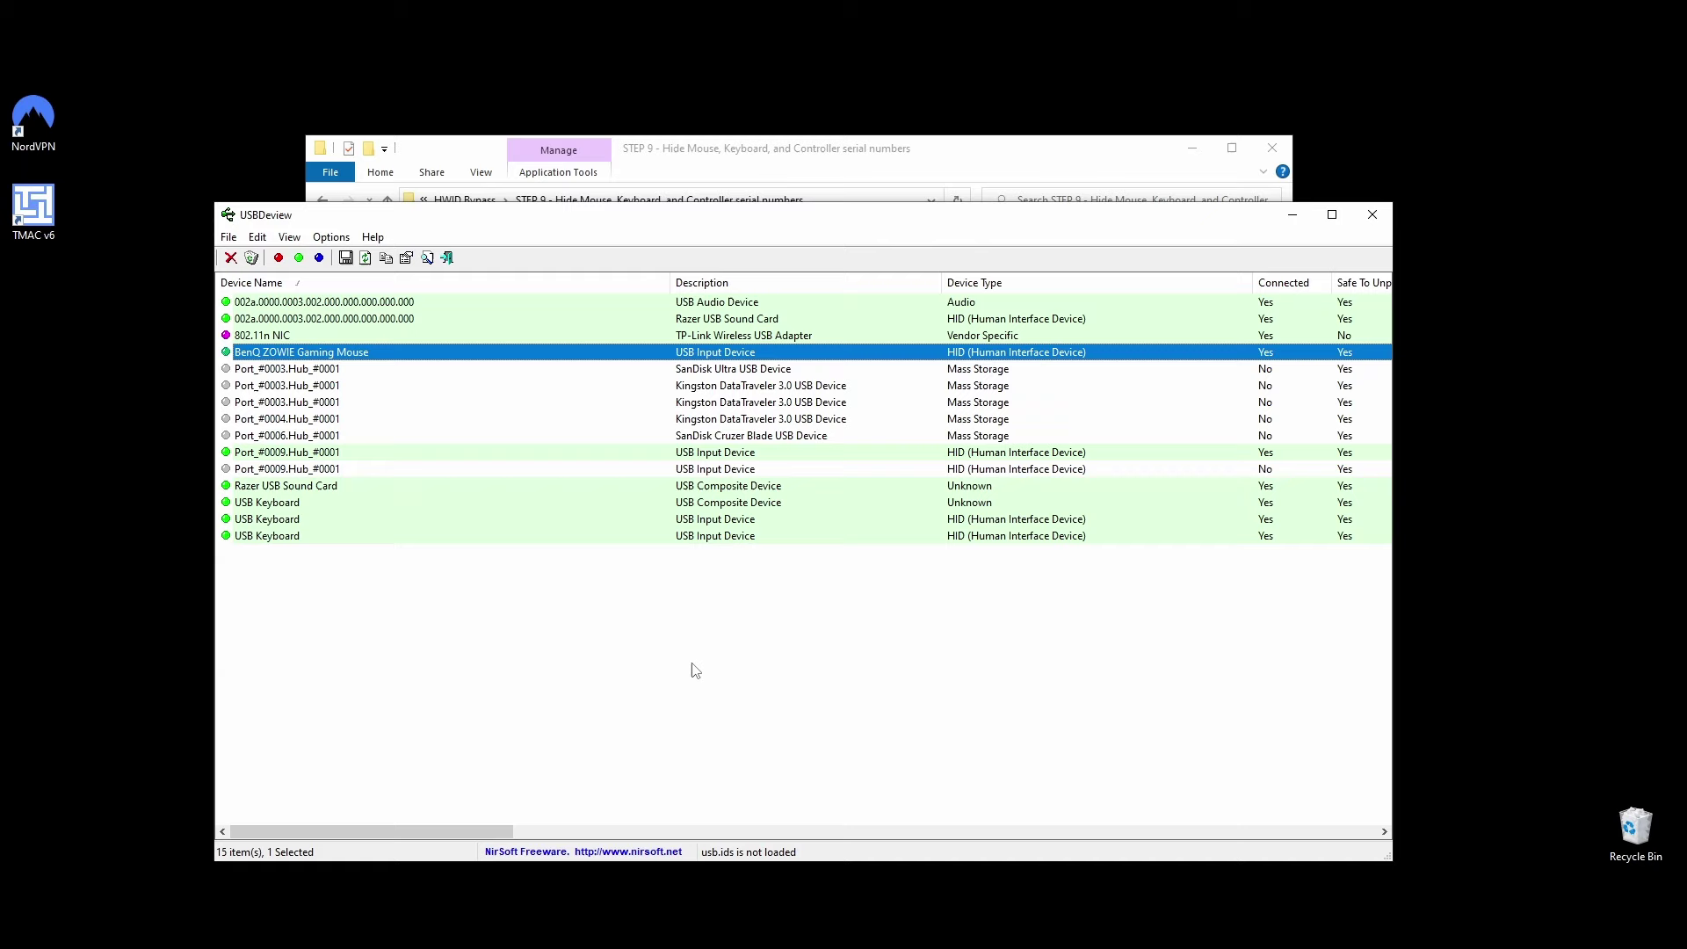
- Check the mouse's properties, then open its VID_04A5&PID_8001 key in Registry Editor
right_click(341, 354)
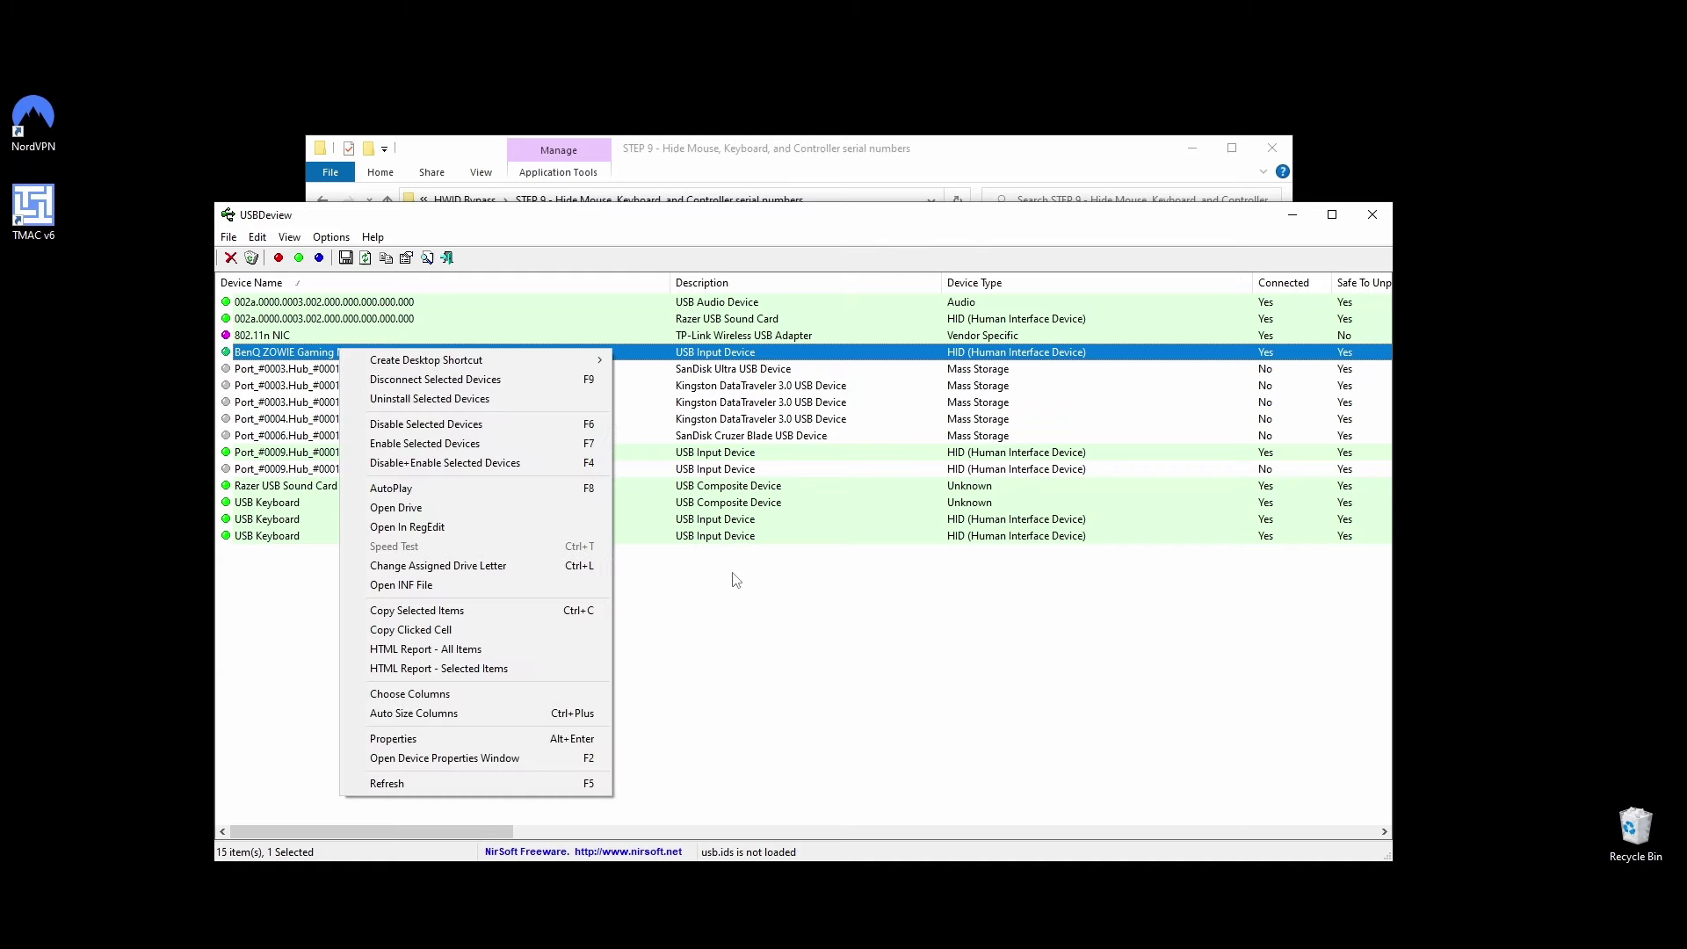
right_click(324, 355)
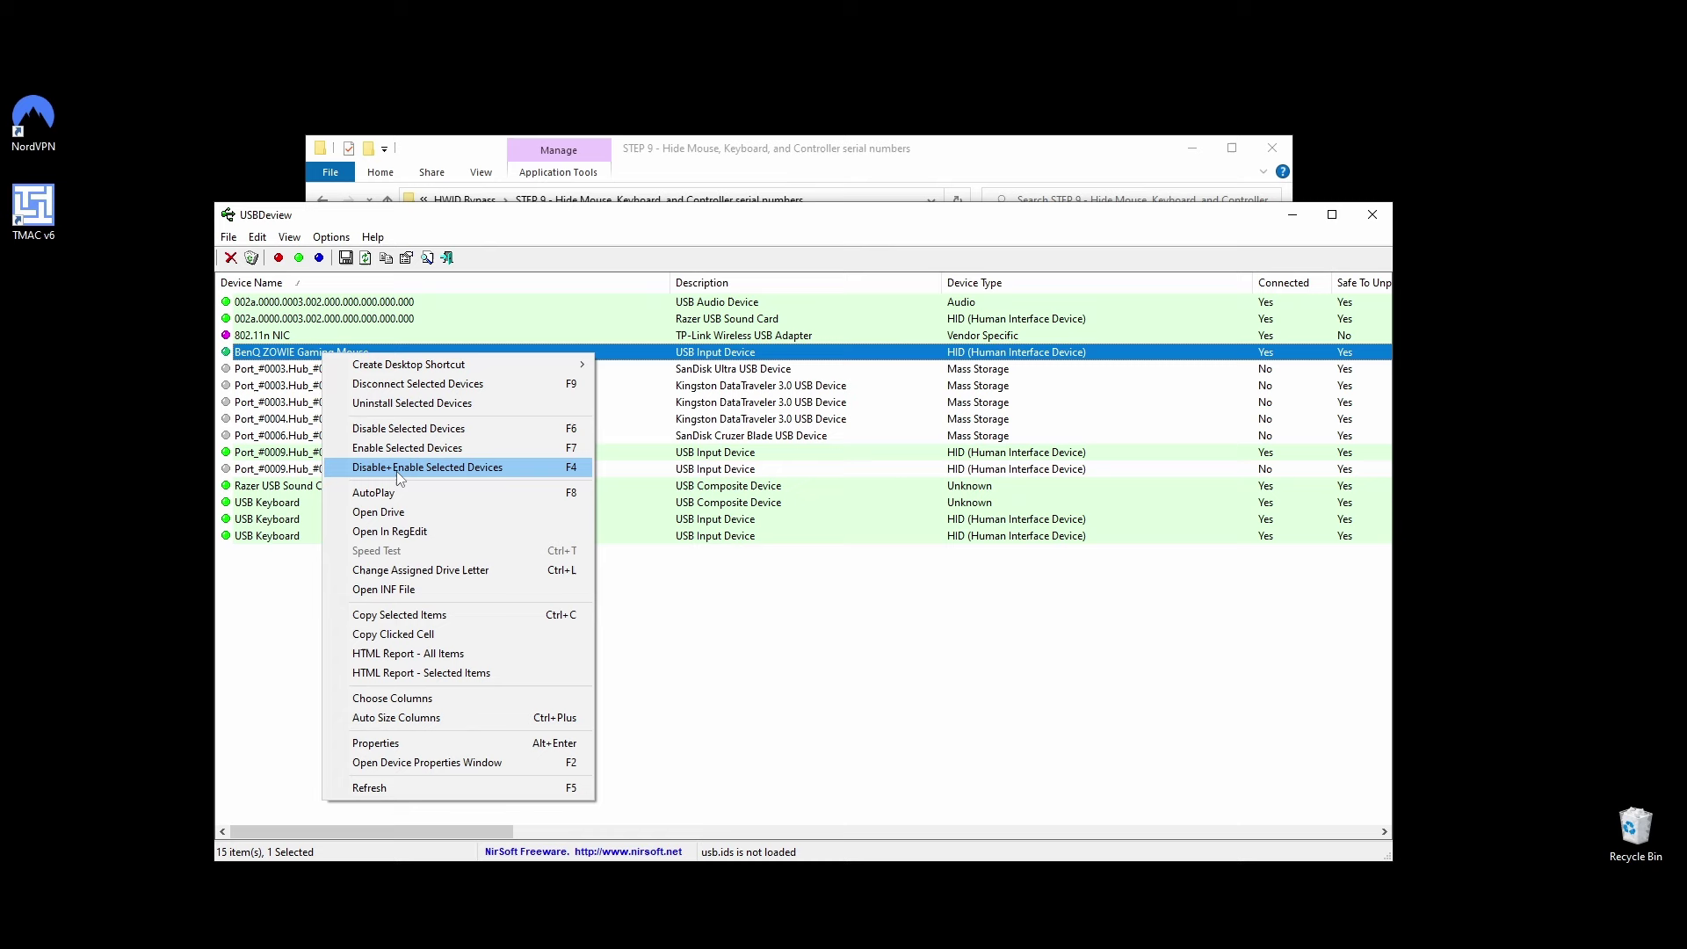
click(460, 743)
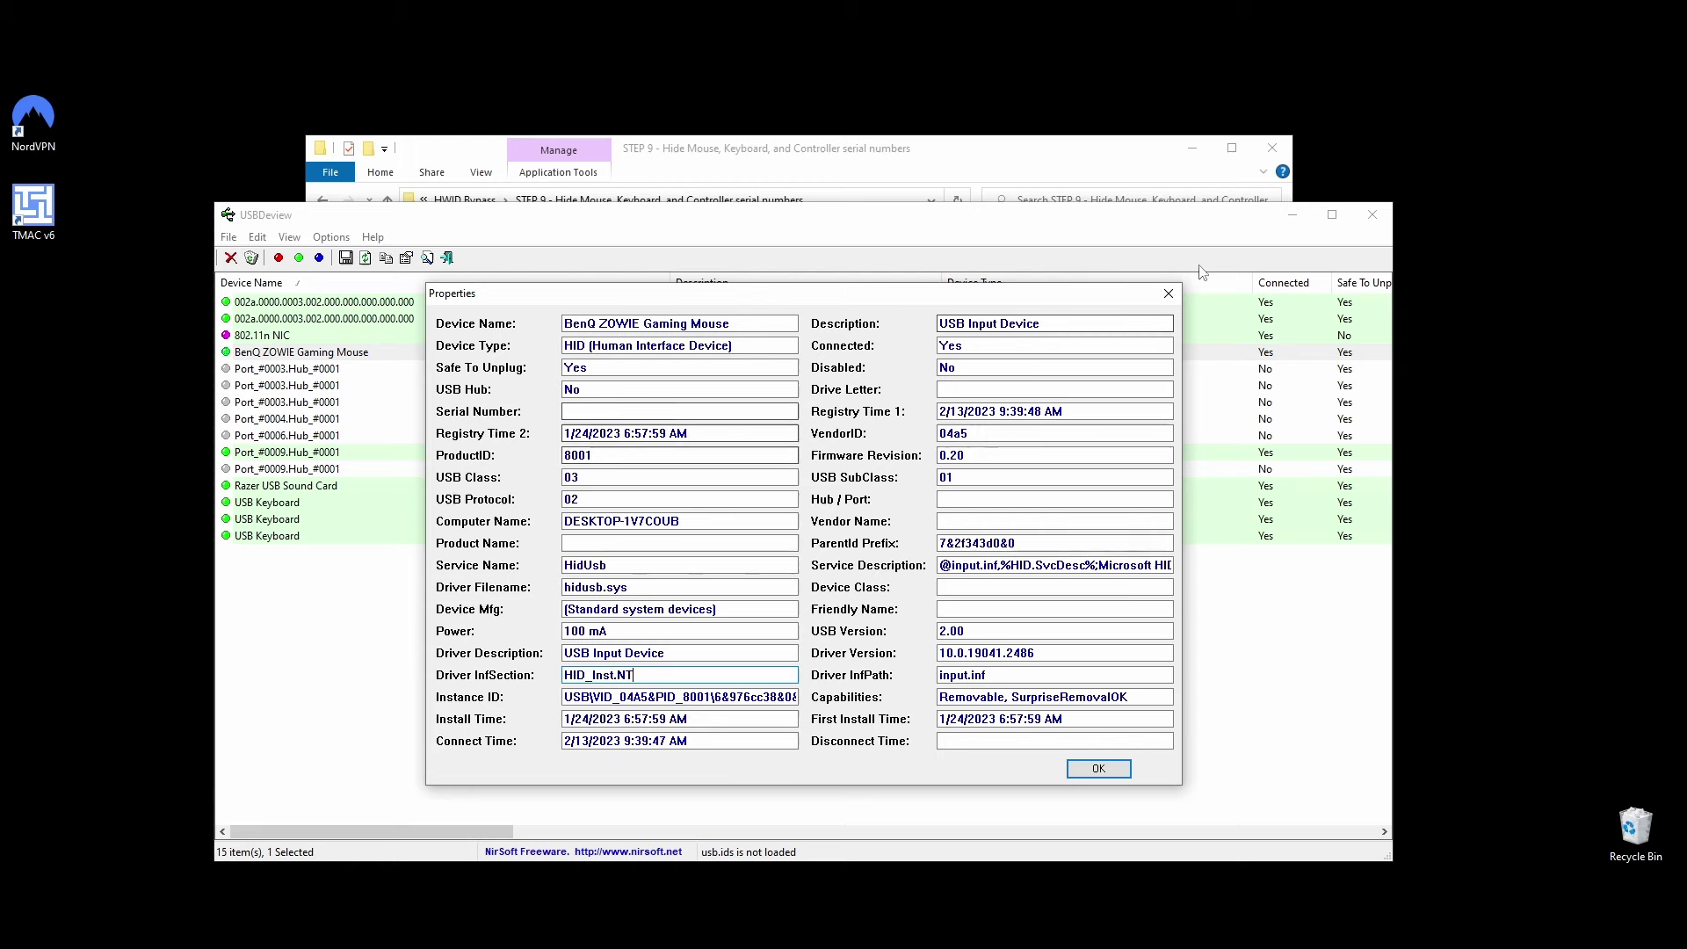
key(Escape)
right_click(304, 352)
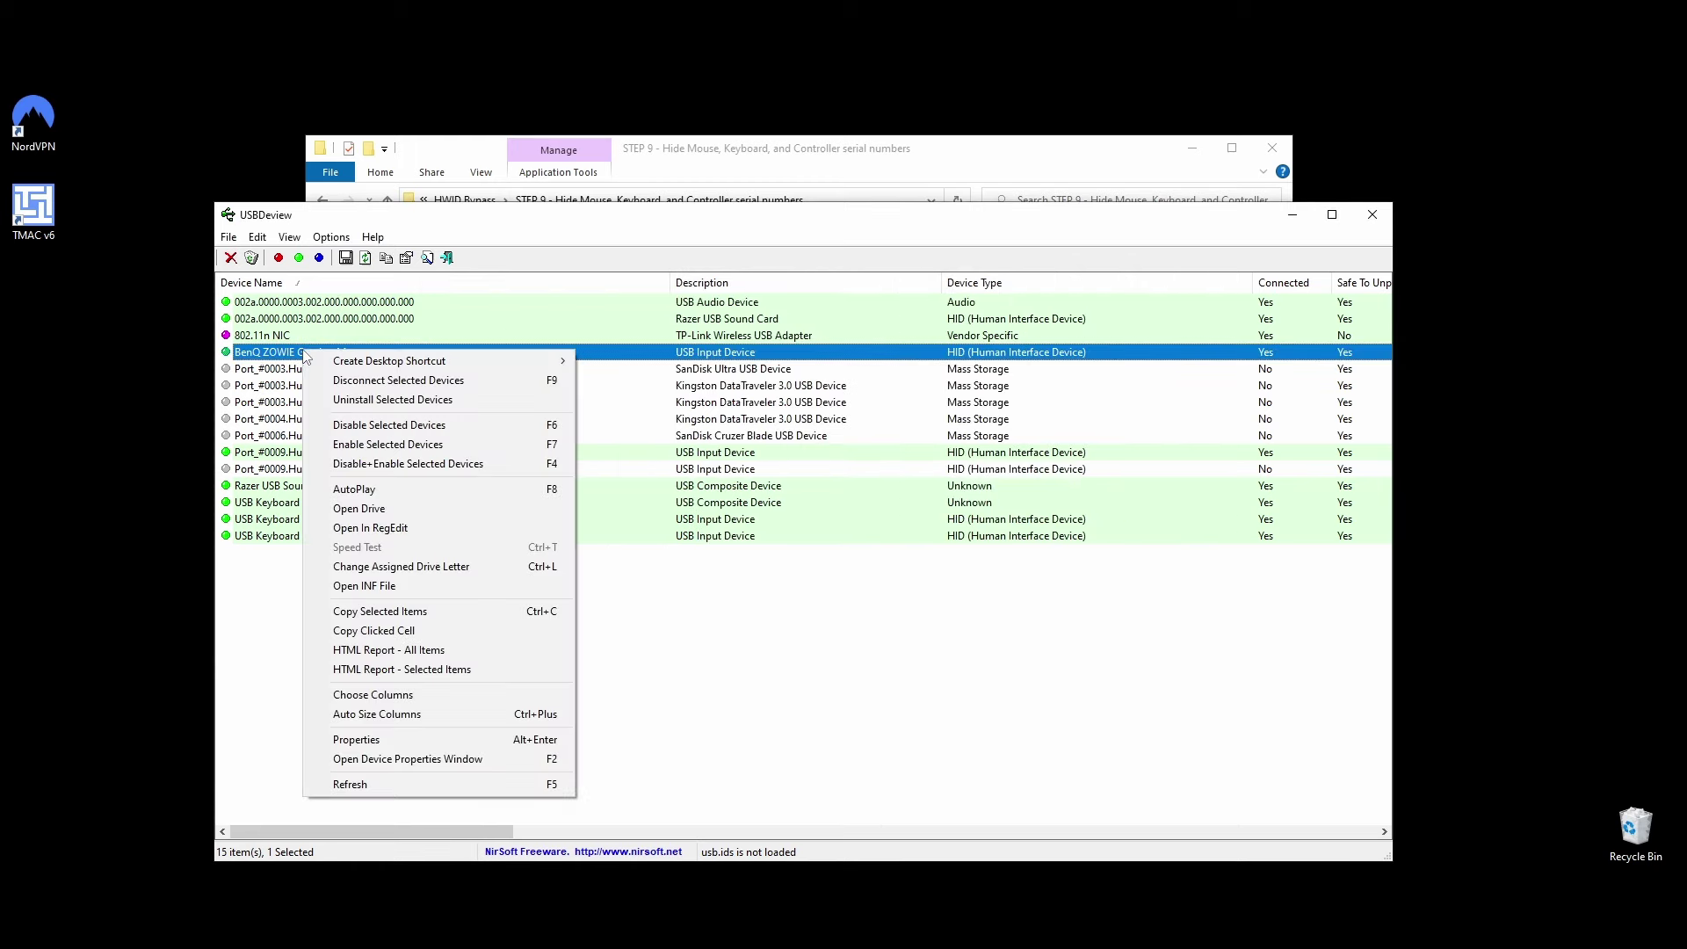
click(382, 528)
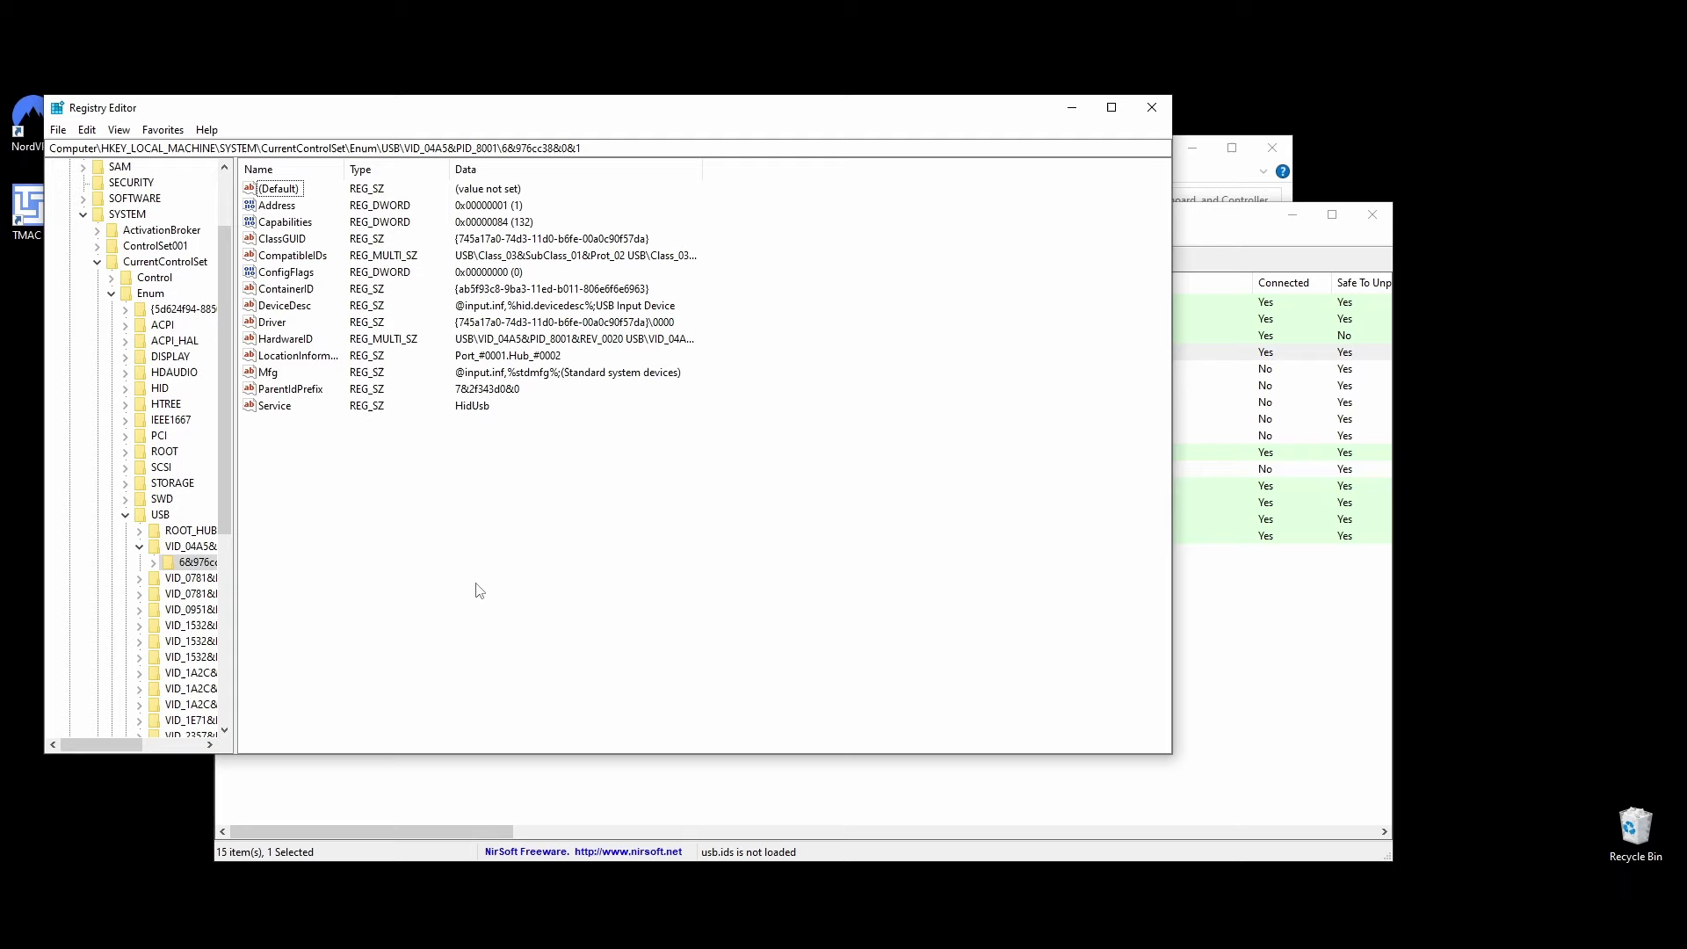
- Apply Deny Read for ALL APPLICATION PACKAGES on key 6&976cc38&0&1, accepting the security warning
right_click(193, 562)
click(344, 691)
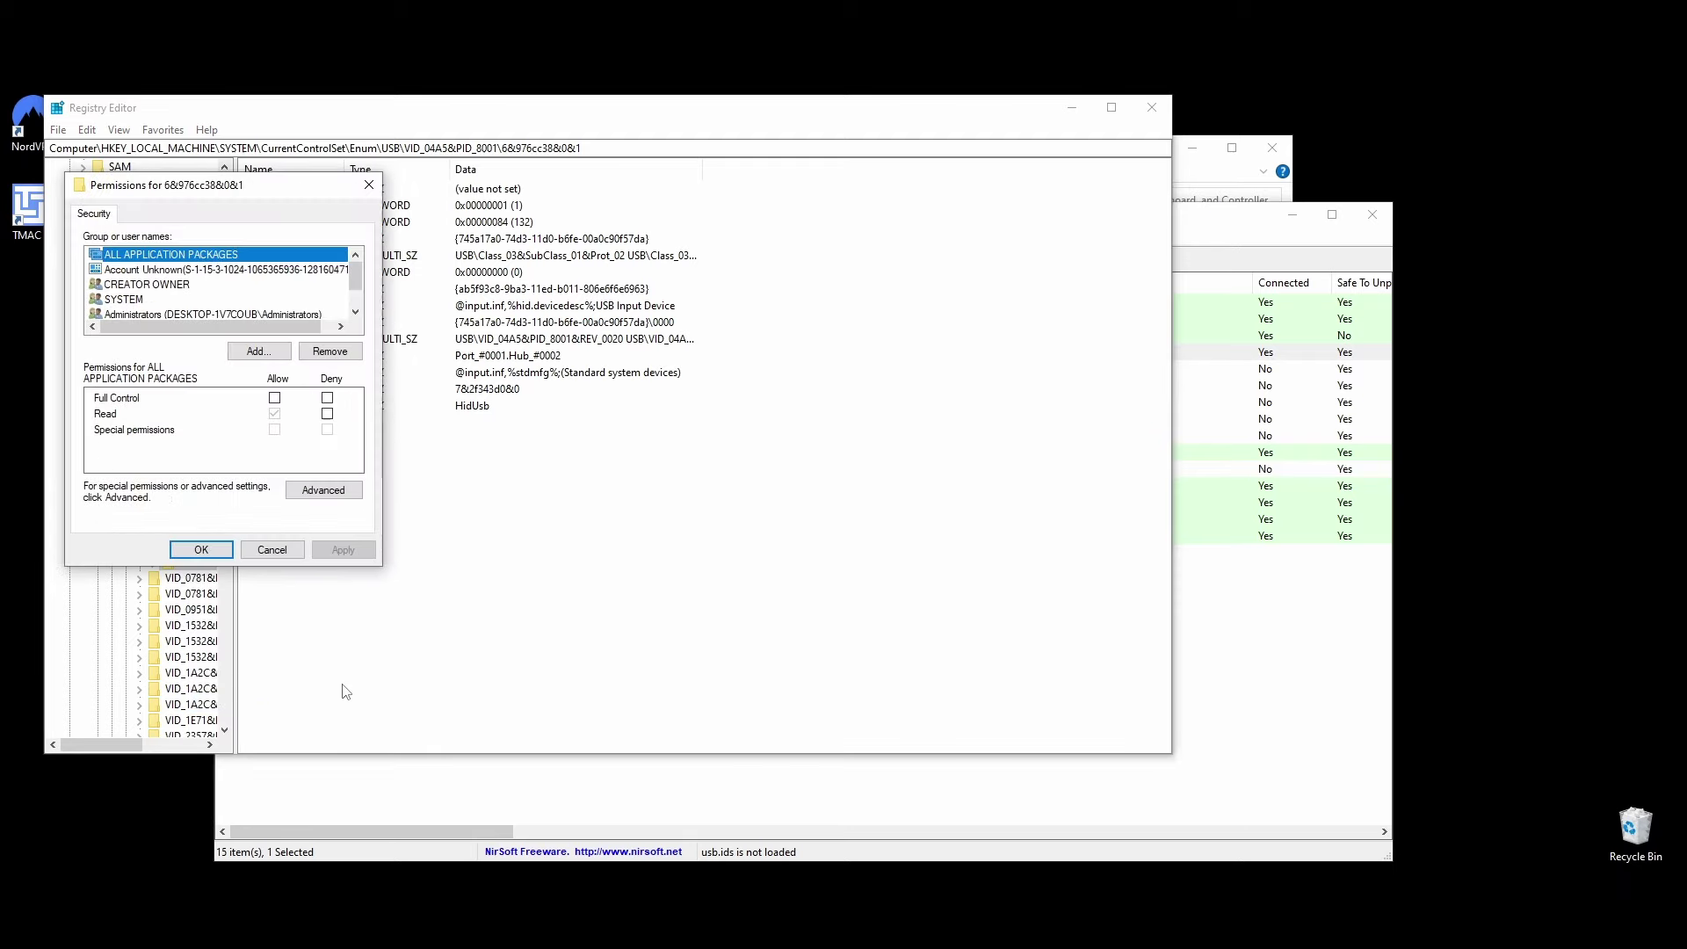
click(327, 415)
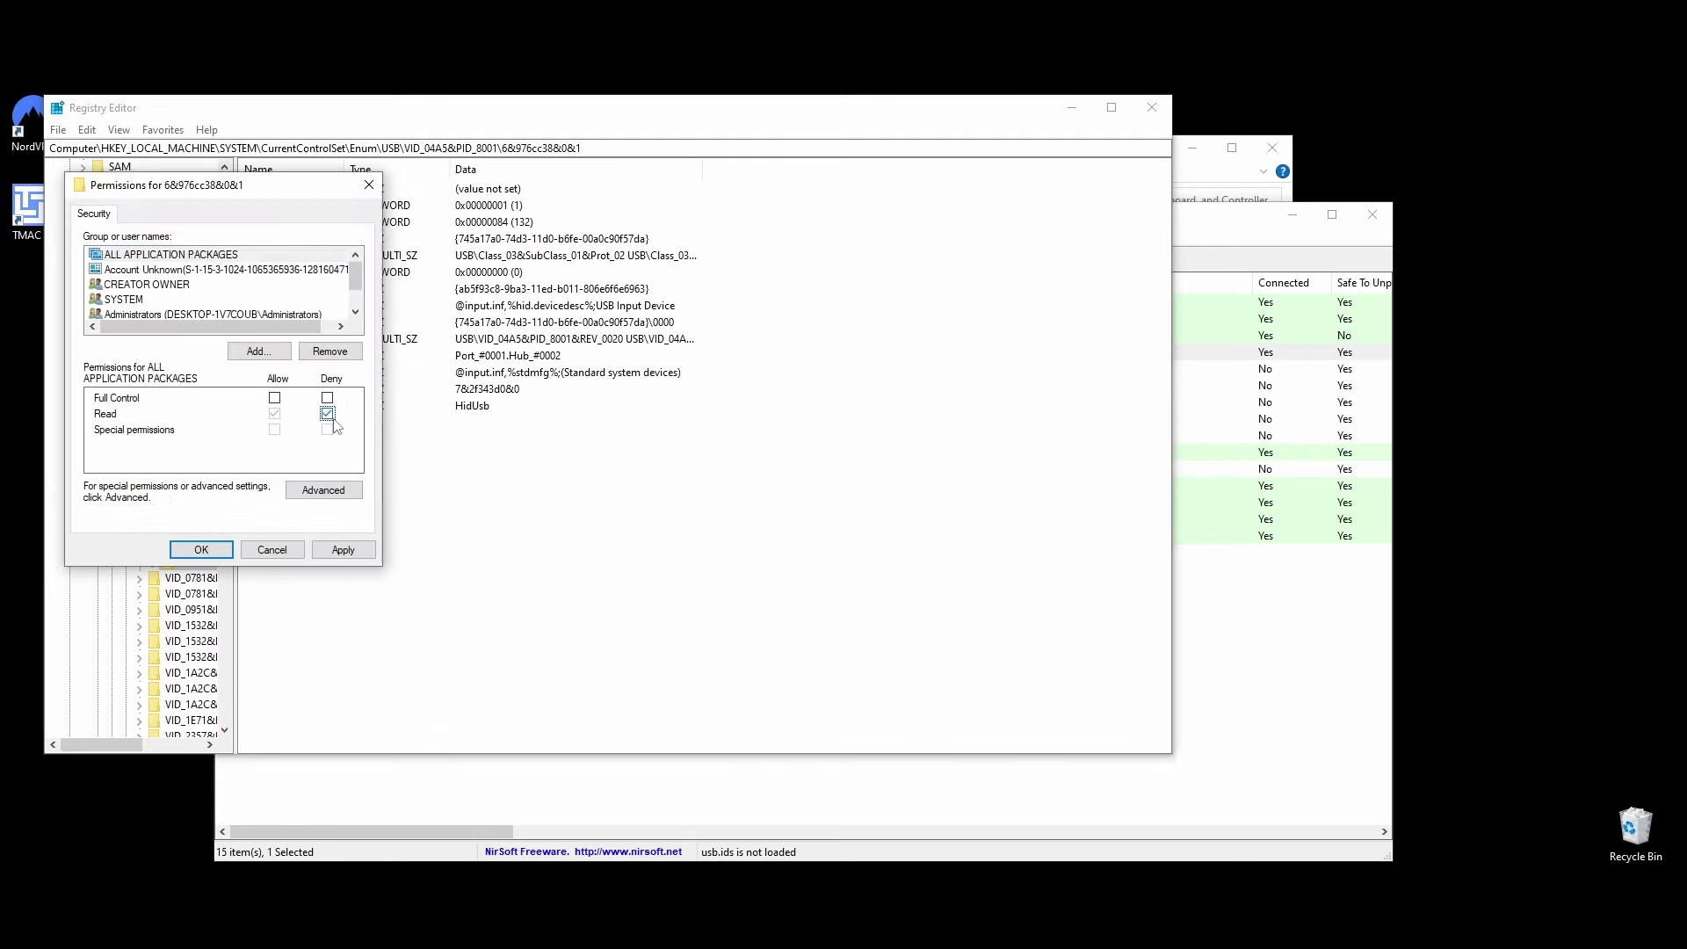
click(343, 550)
click(910, 552)
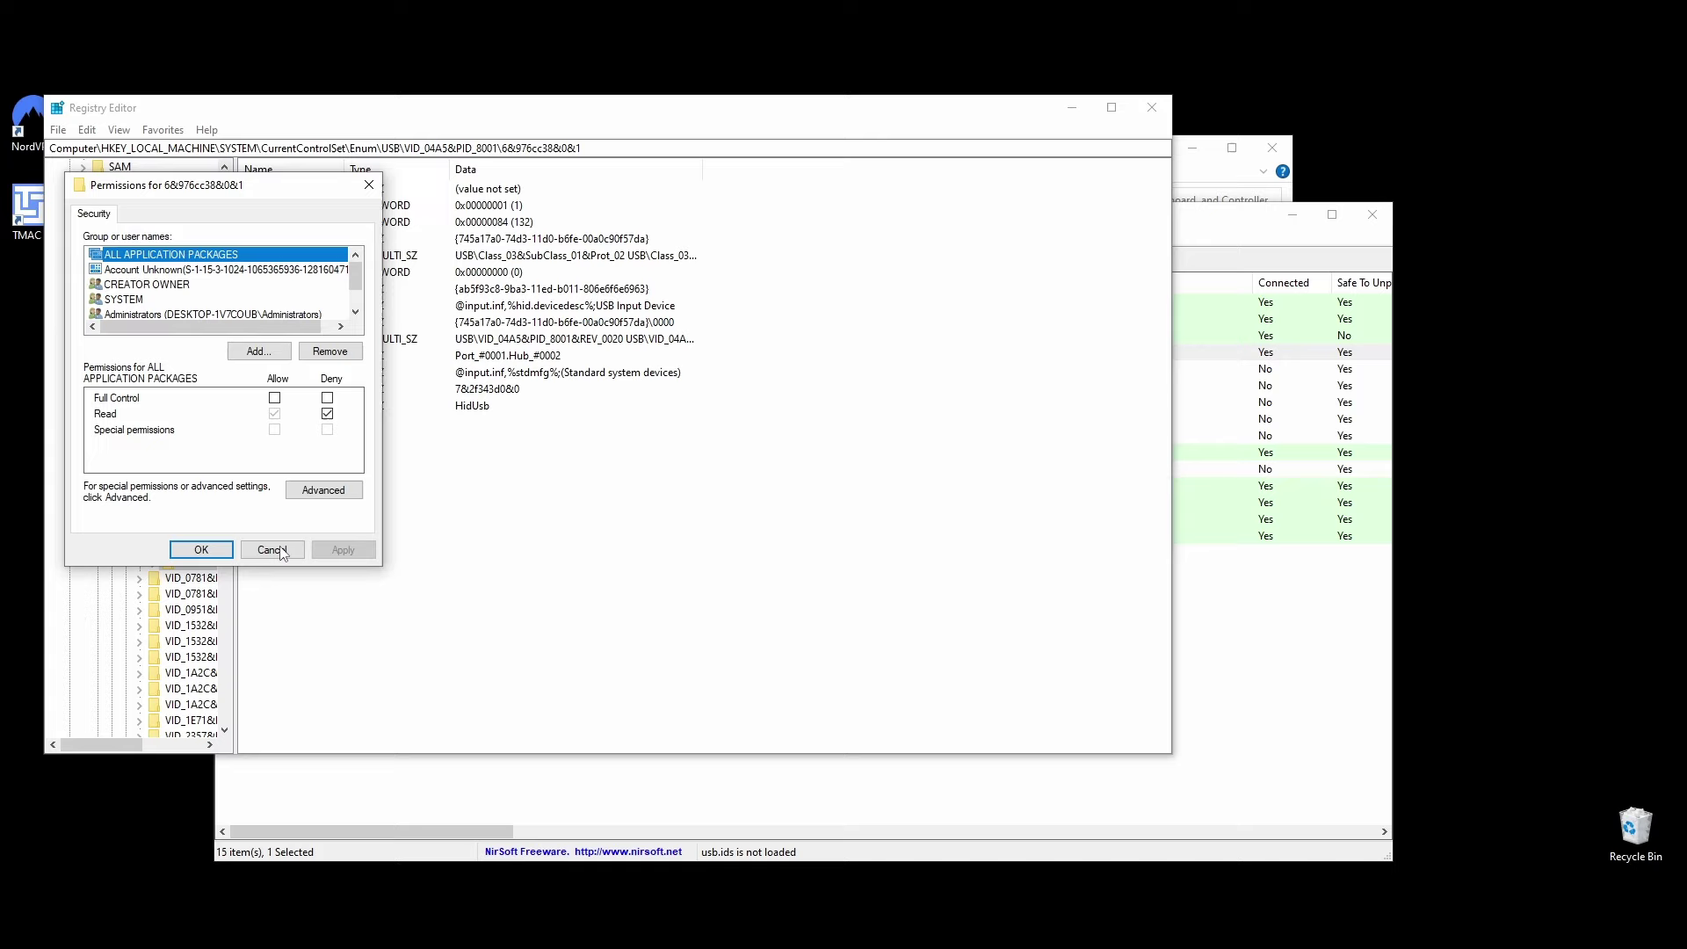
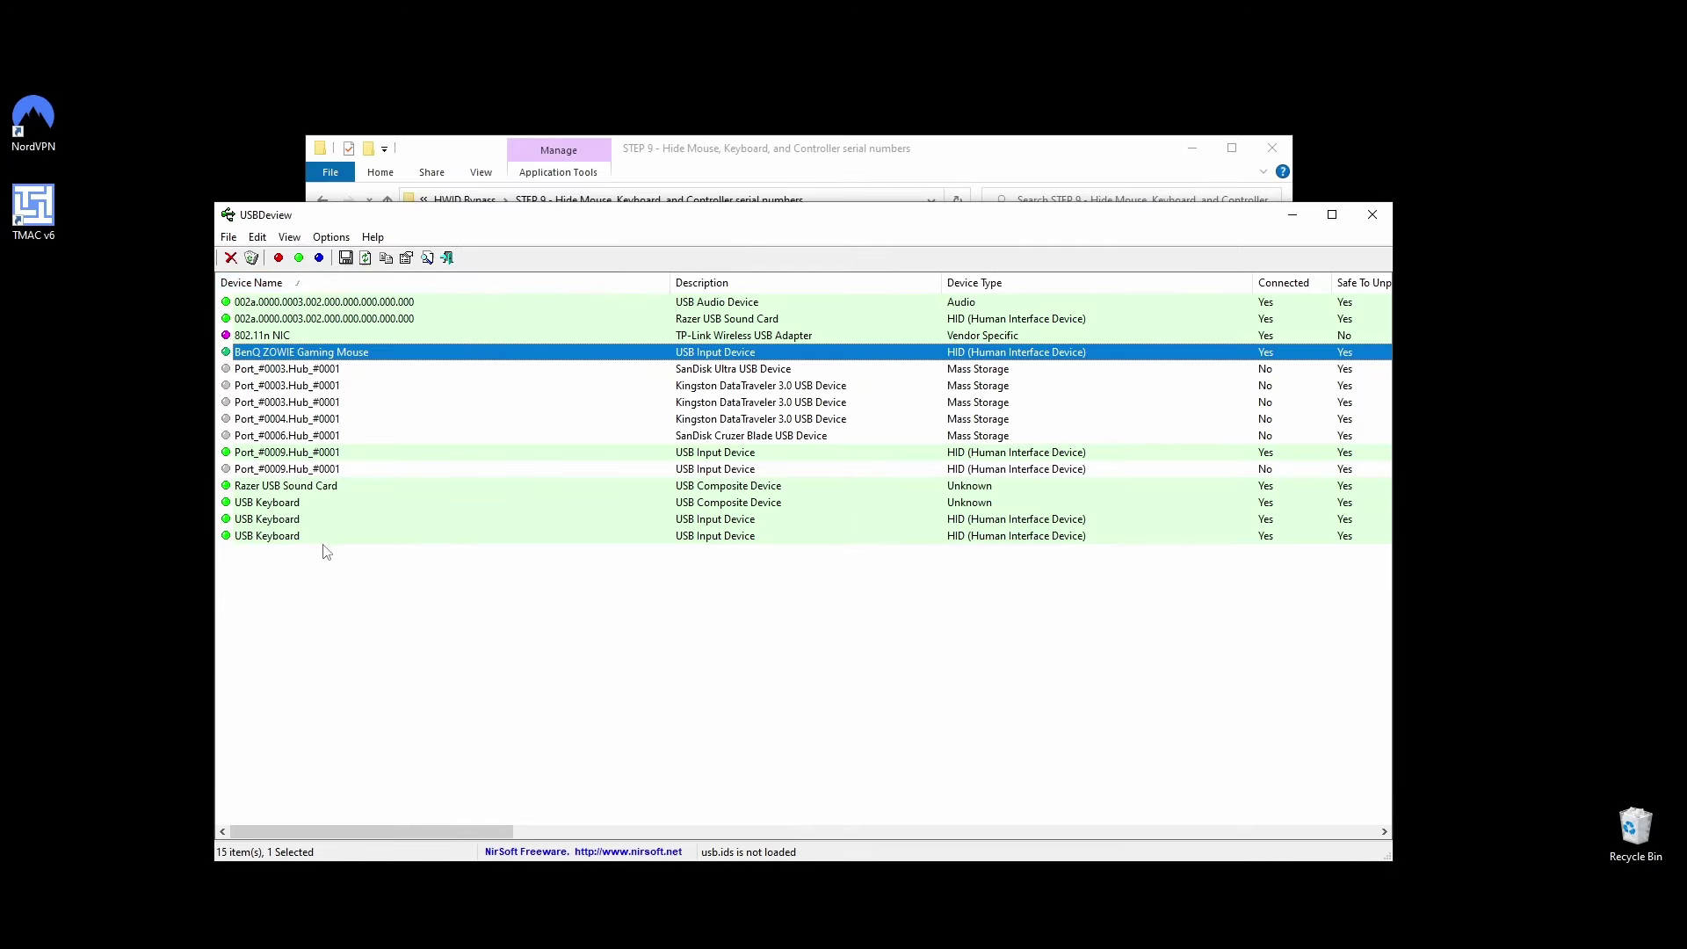
- Bring up the USB Keyboard's actions in USBDeview, then dismiss them without choosing one
right_click(273, 503)
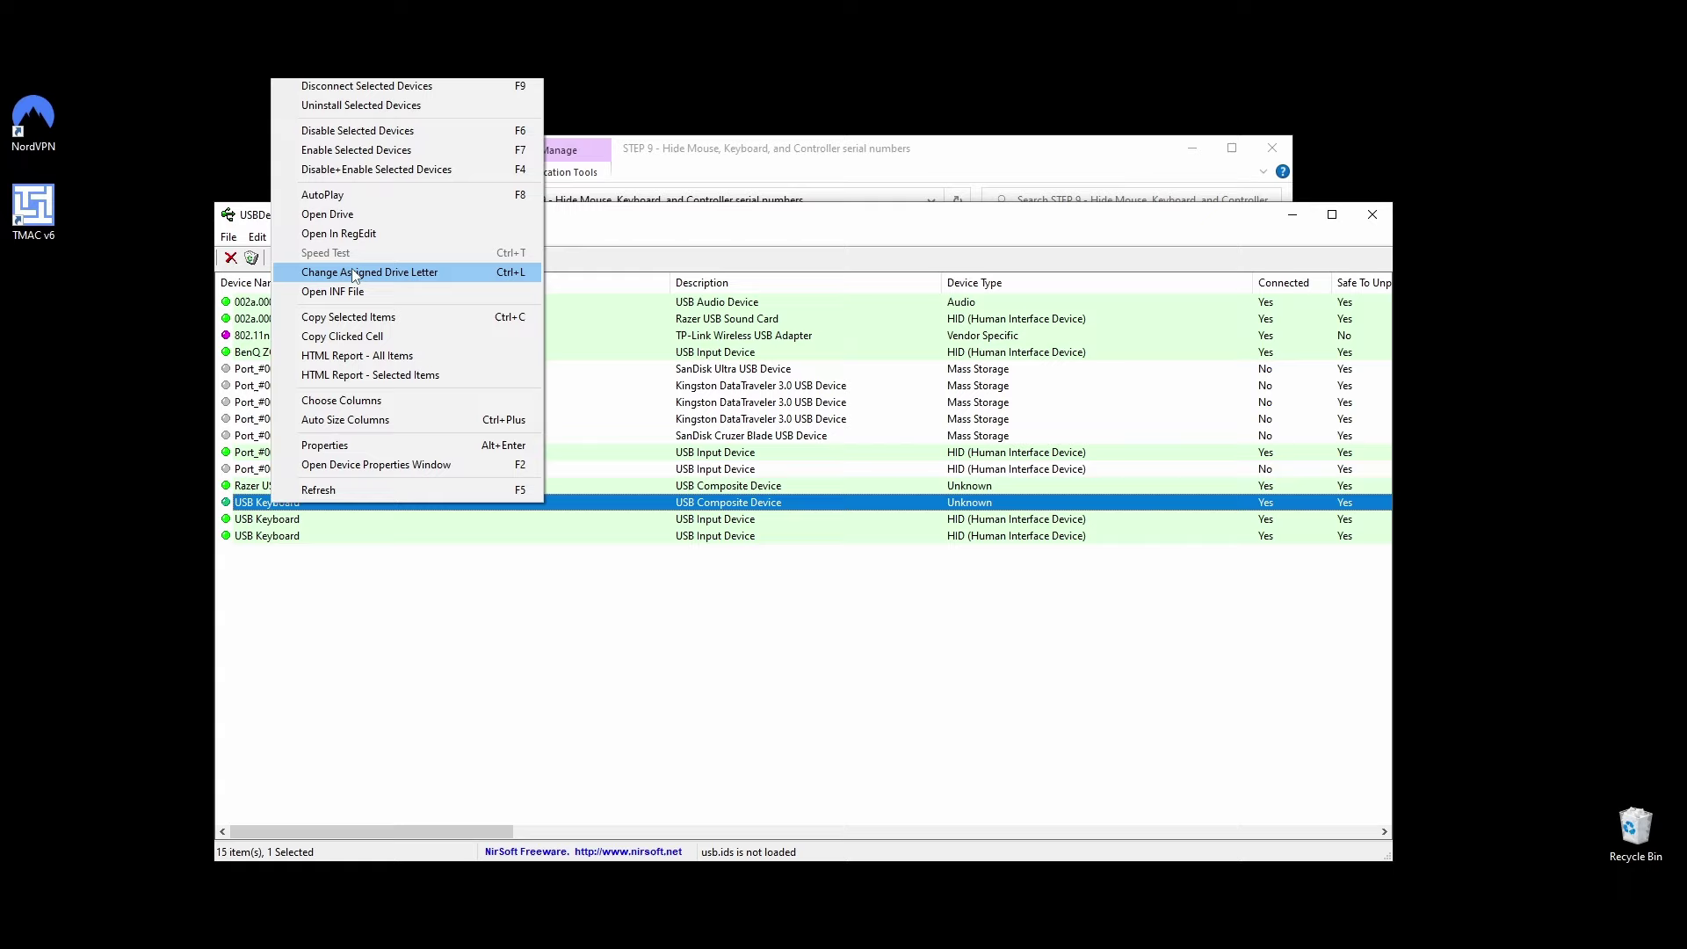
click(517, 694)
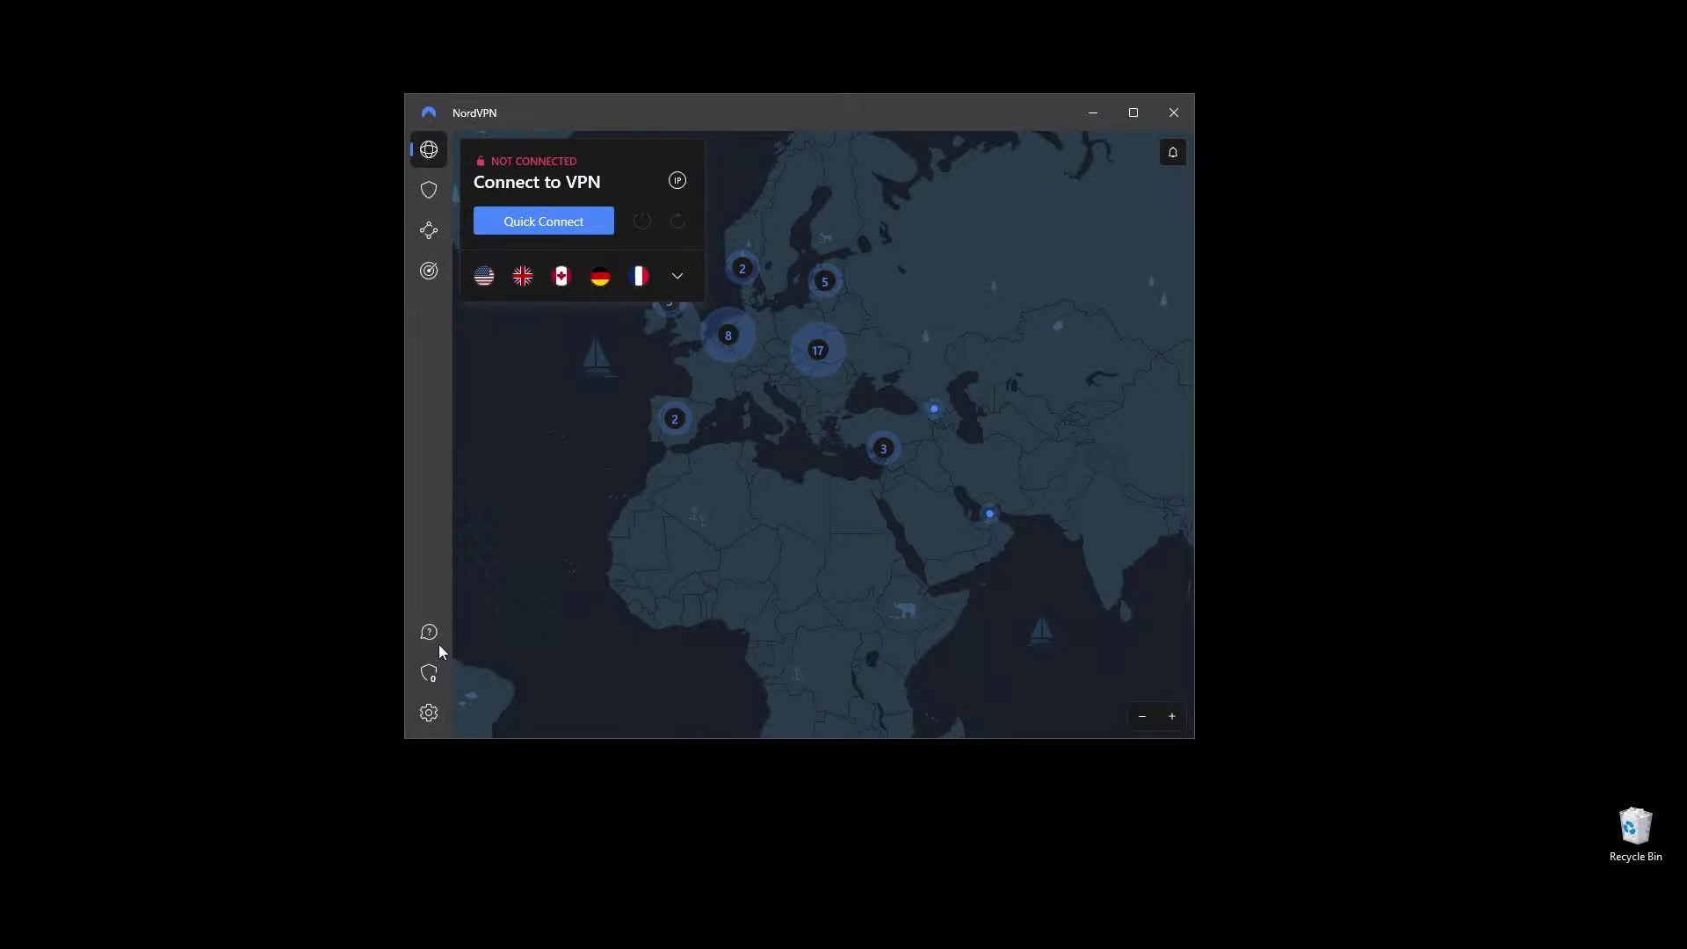
- Turn on NordVPN's Internet Kill Switch in Settings and return to the map view
click(680, 274)
click(423, 700)
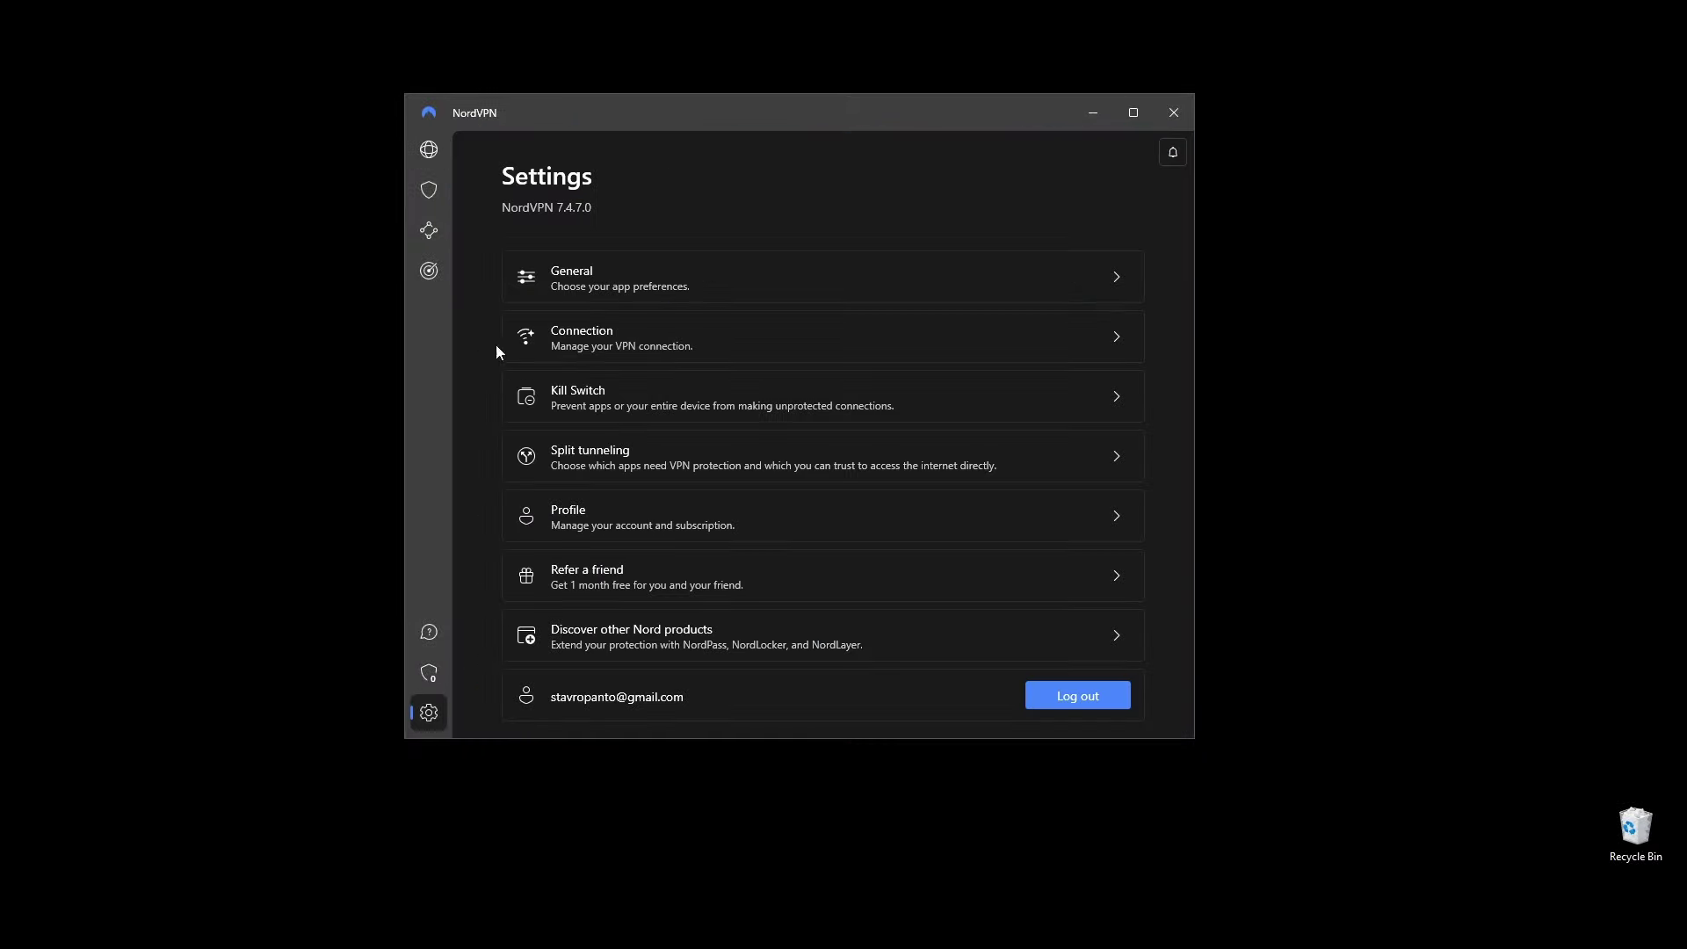
click(835, 401)
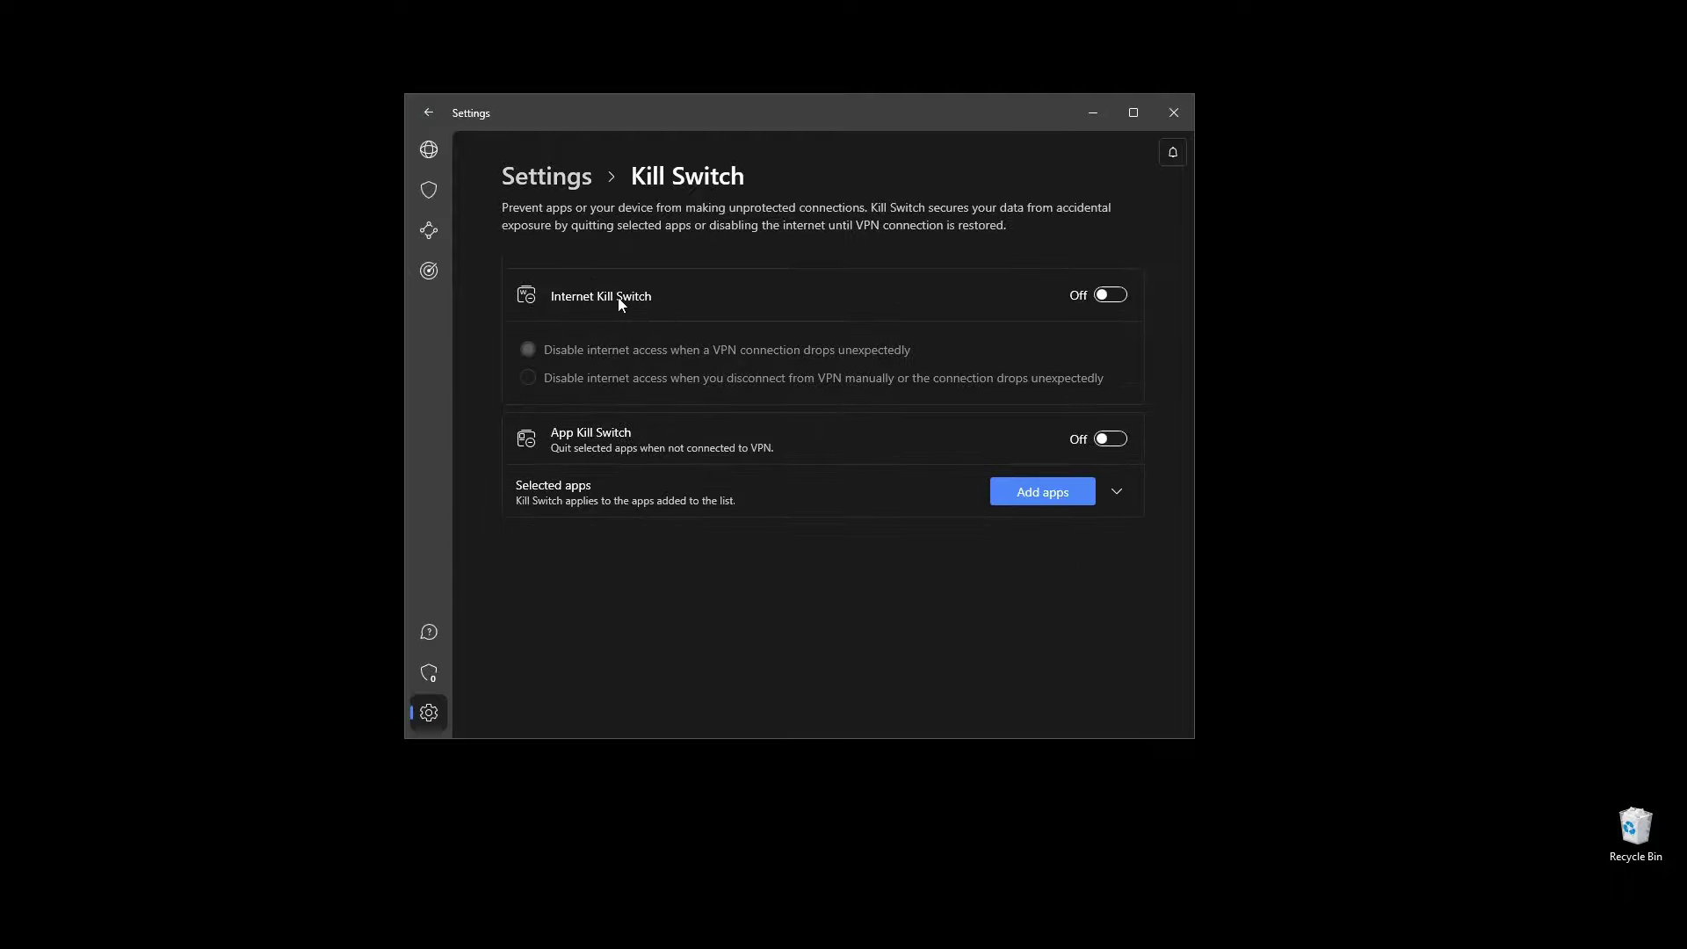
click(1110, 295)
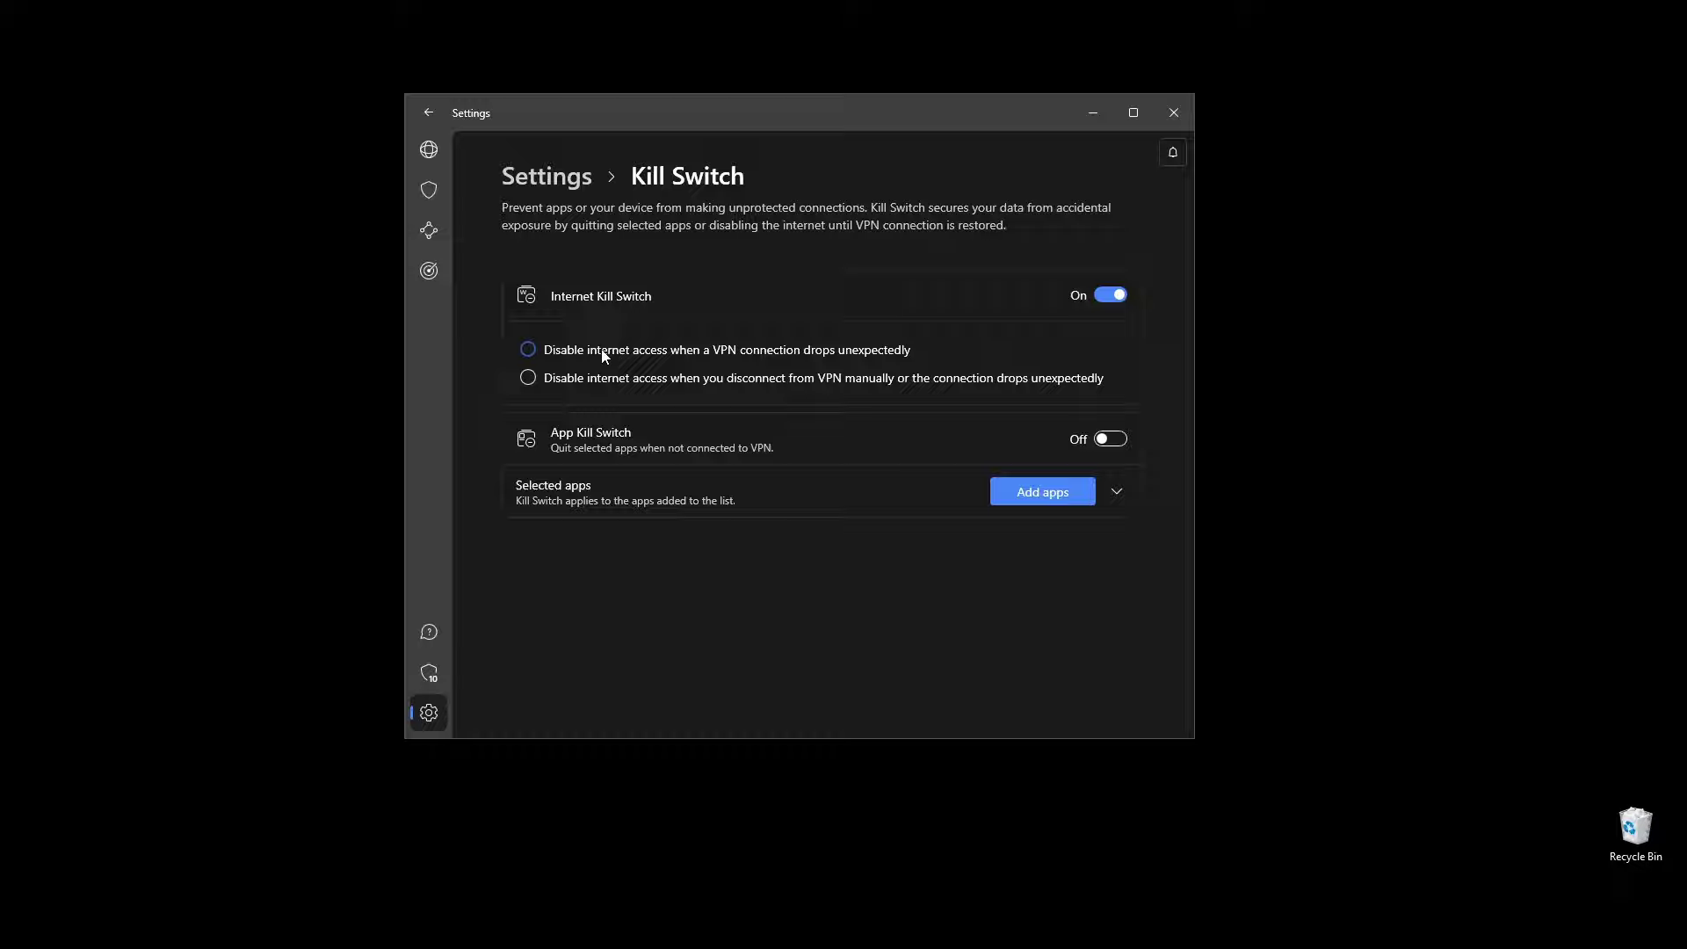
click(416, 153)
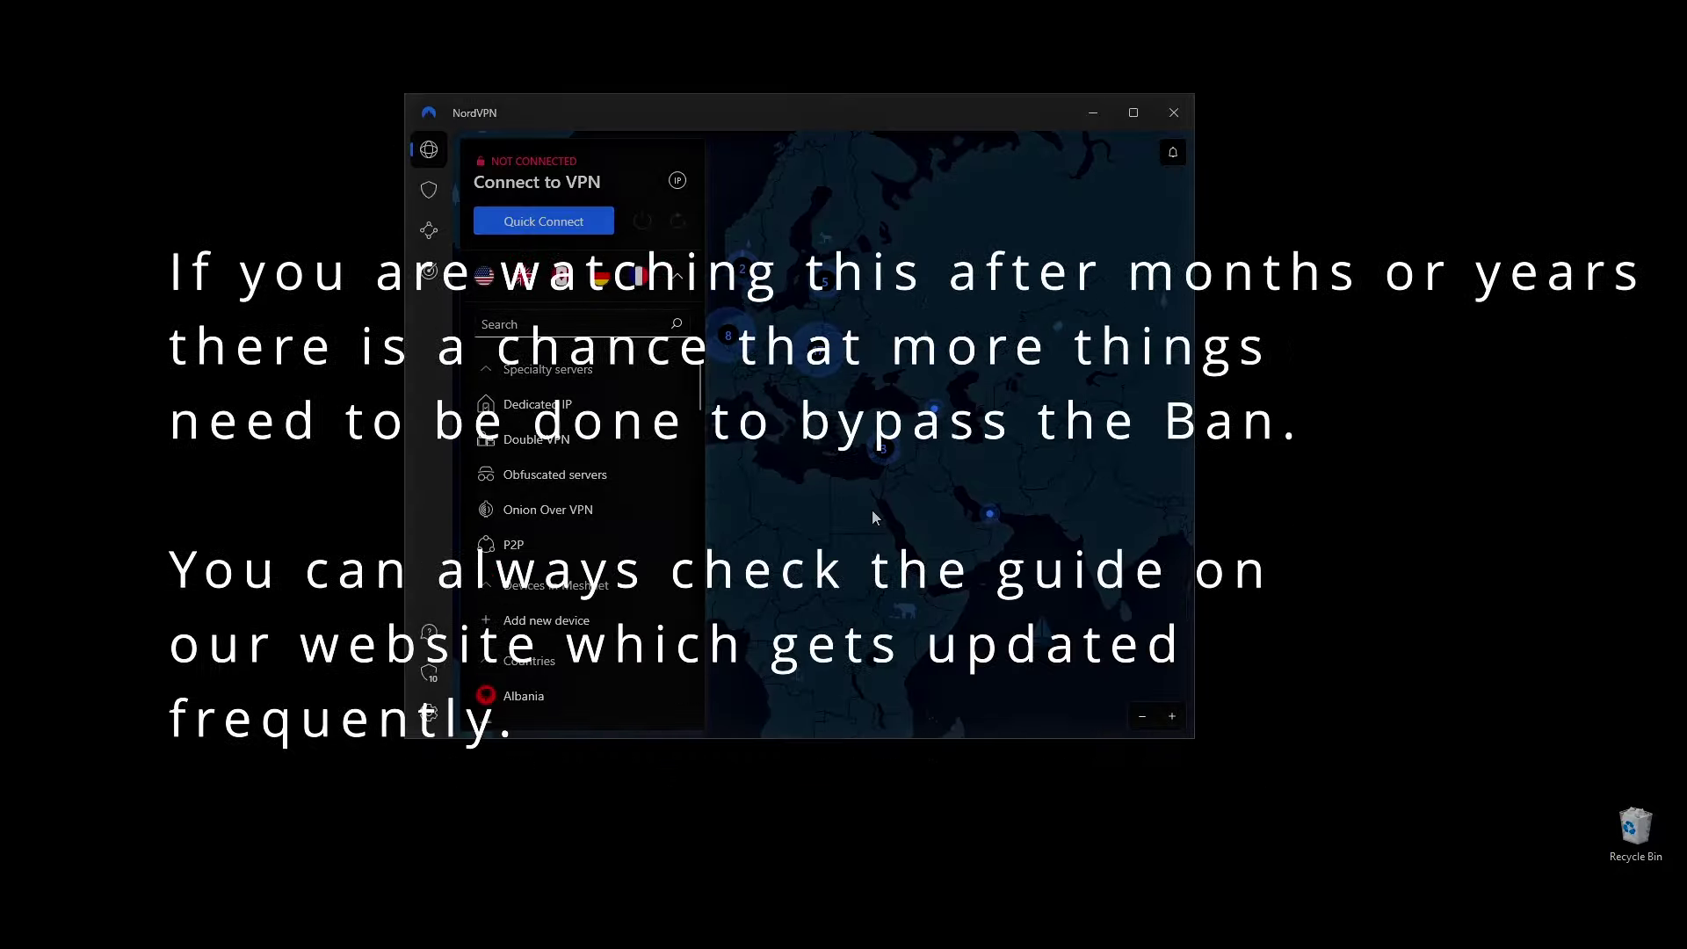
- Start connecting to Germany #677 via the German flag and nudge the window up
click(620, 416)
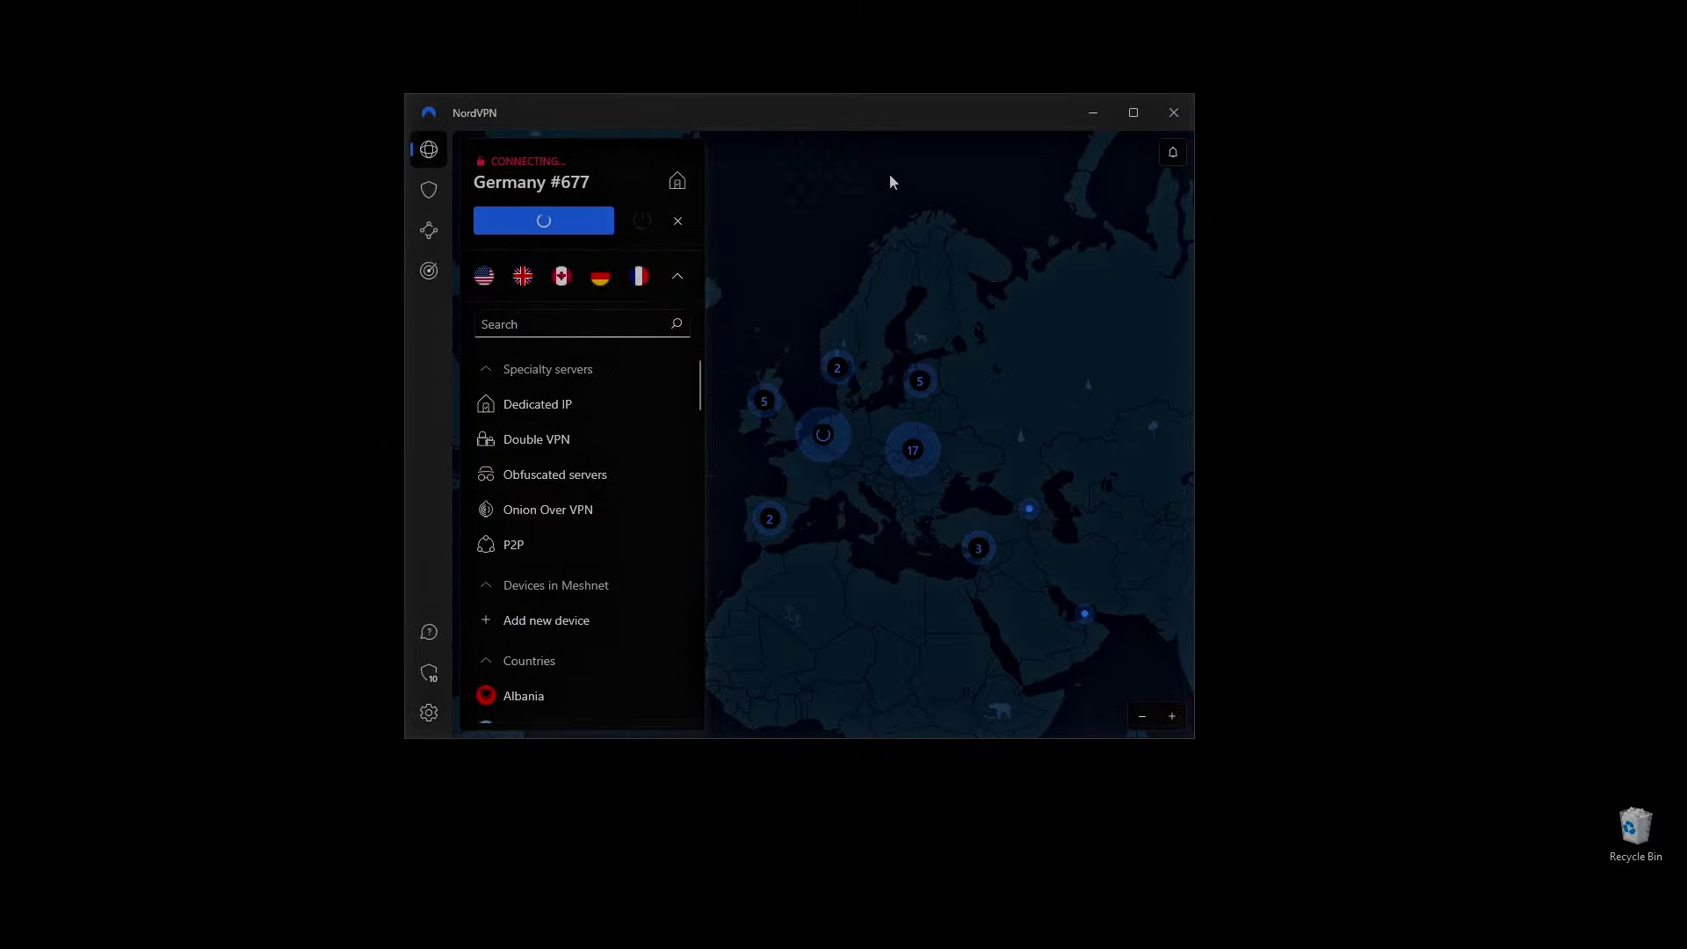
drag(876, 119, 901, 35)
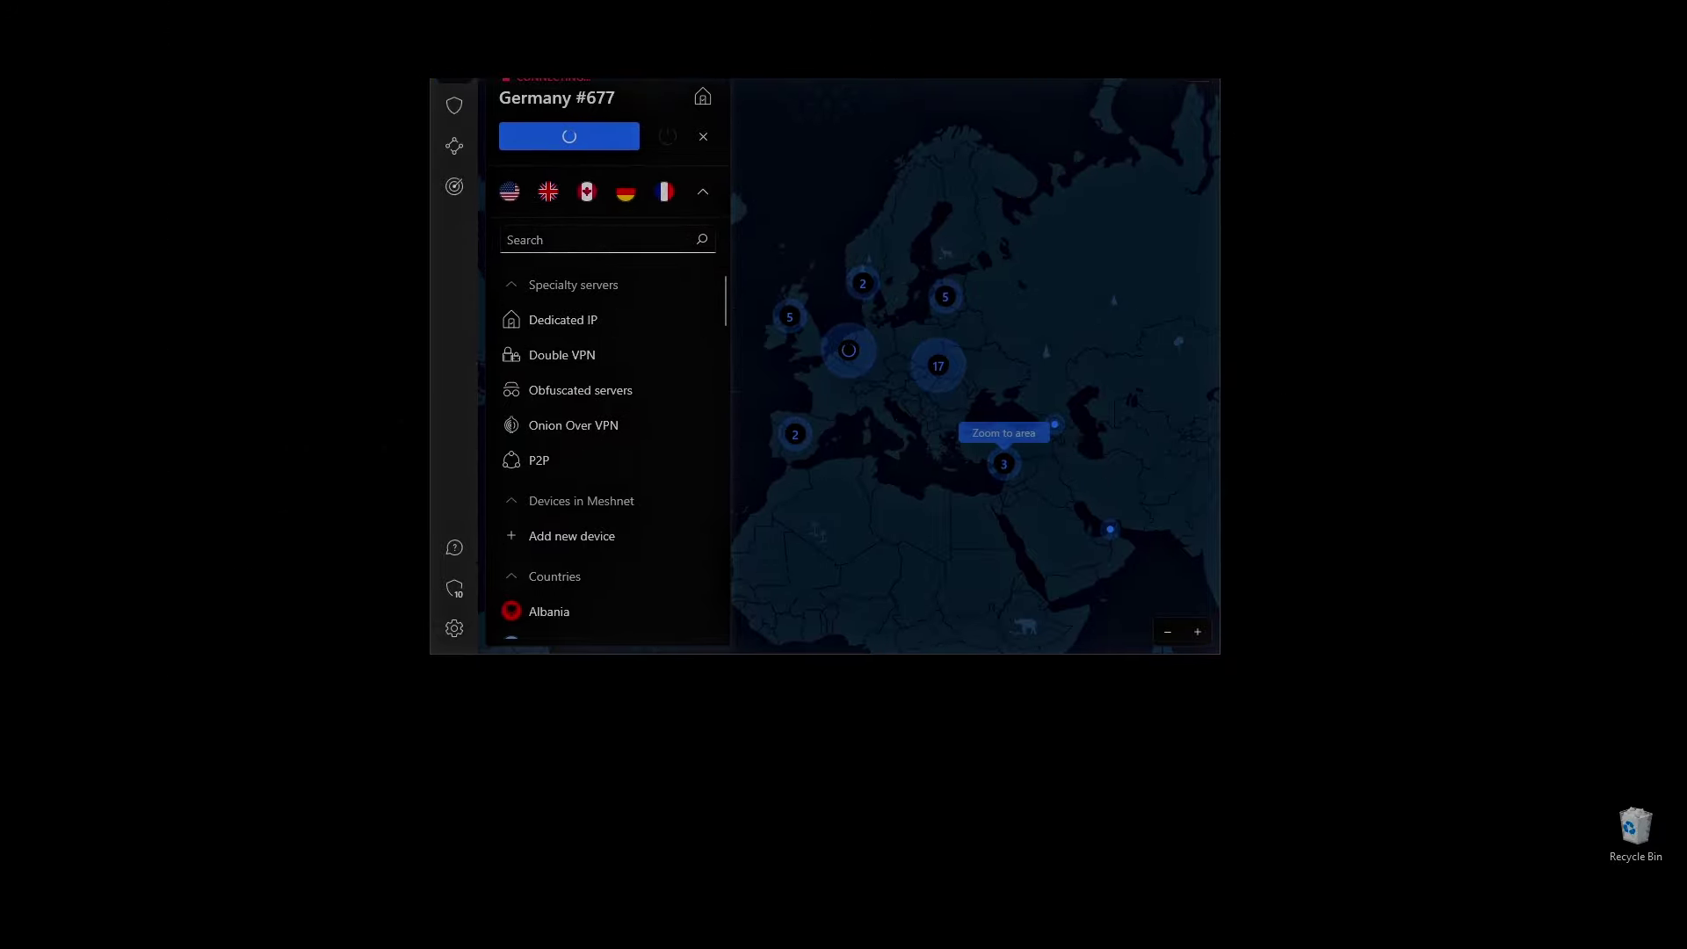